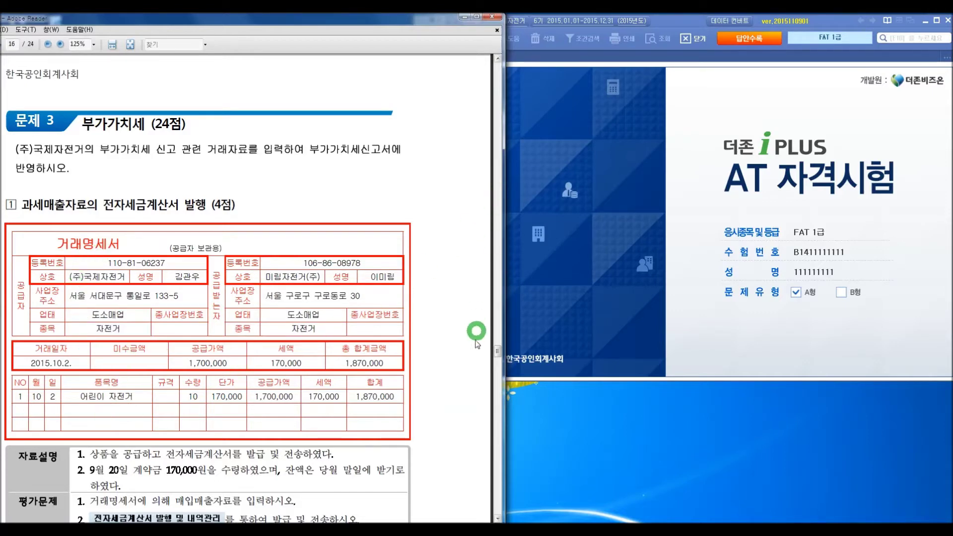
Step: Read the tax invoice problem, switch to 더존 iPLUS, and look up the September 20 down-payment entry in 일반전표입력
{"action": "scroll", "coordinate": [496, 349], "scroll_direction": "down", "scroll_amount": 3}
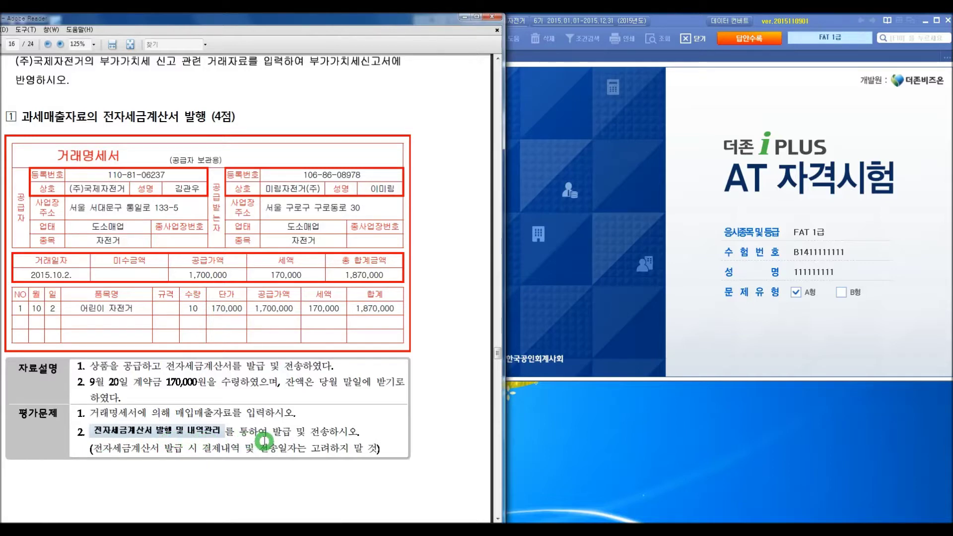
{"action": "left_click", "coordinate": [535, 310]}
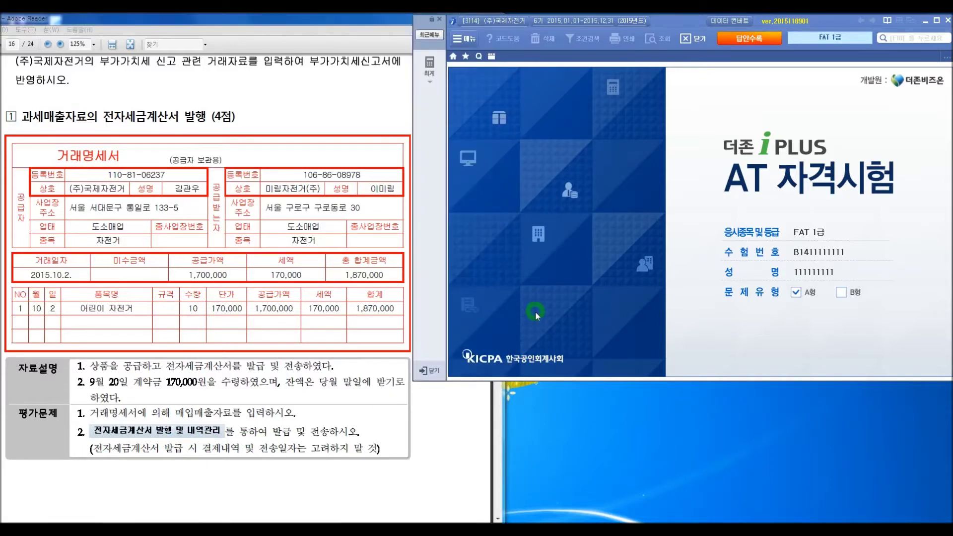
{"action": "left_click", "coordinate": [429, 67]}
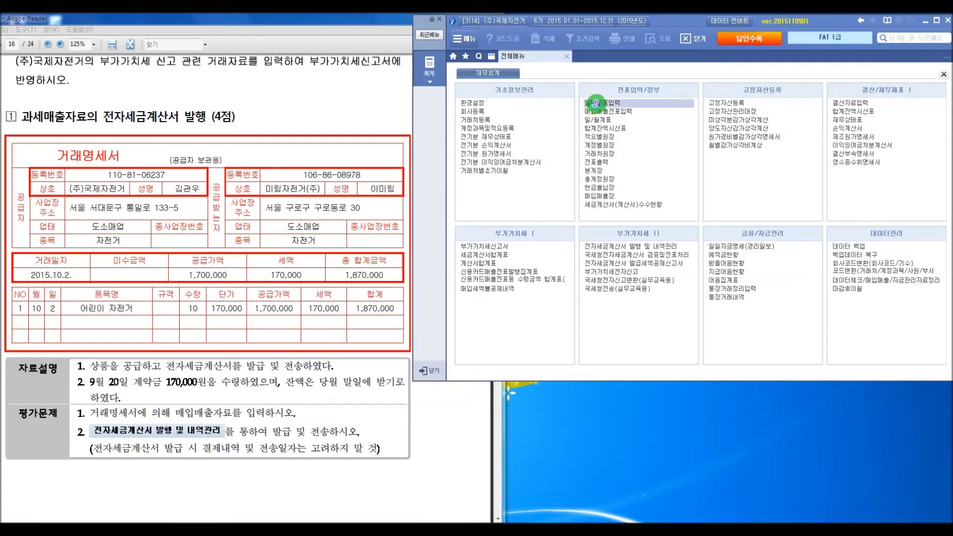
{"action": "left_click", "coordinate": [595, 103]}
{"action": "type", "text": "20"}
{"action": "key", "text": "Return"}
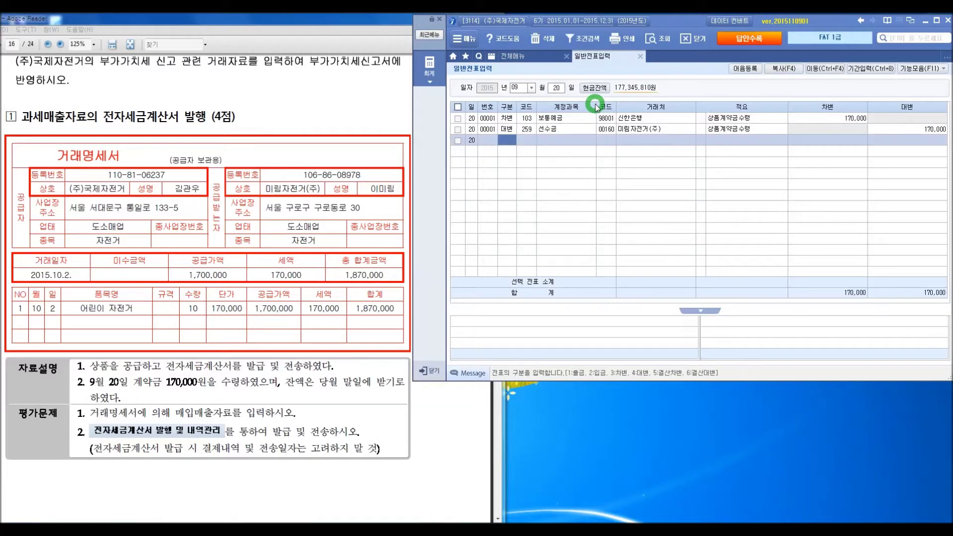
{"action": "left_click", "coordinate": [581, 130]}
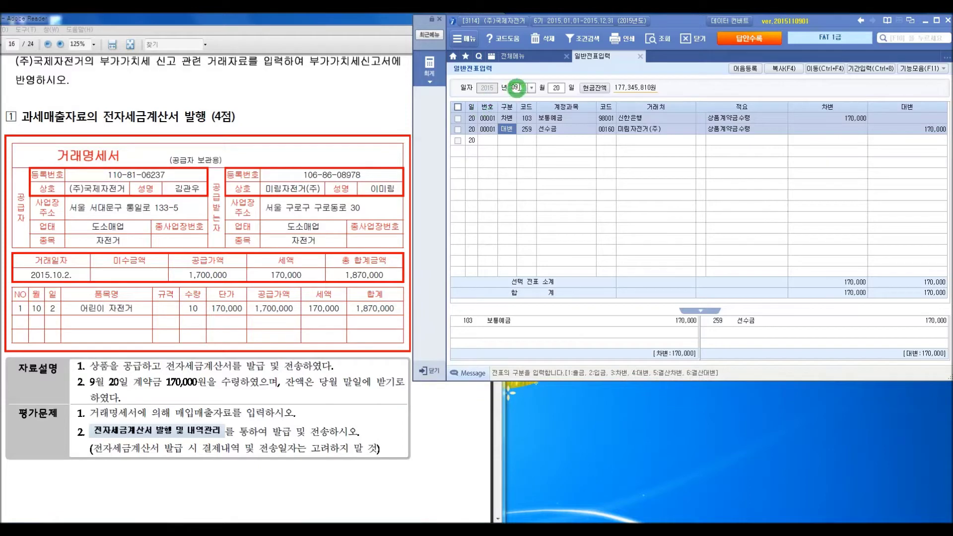
Step: Open 매입매출전표입력 for October 2 and start a sales entry of type 11 과세
{"action": "left_click", "coordinate": [511, 56]}
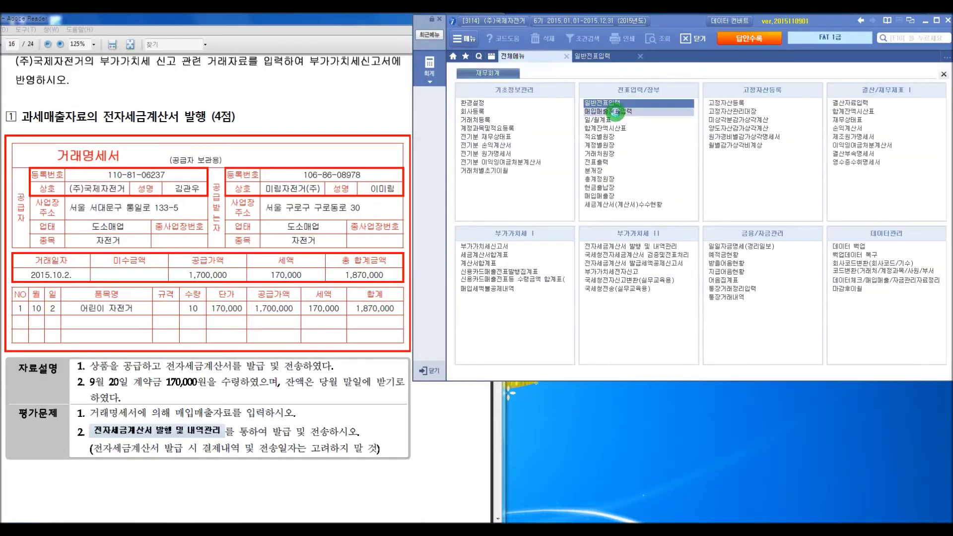
{"action": "left_click", "coordinate": [616, 112]}
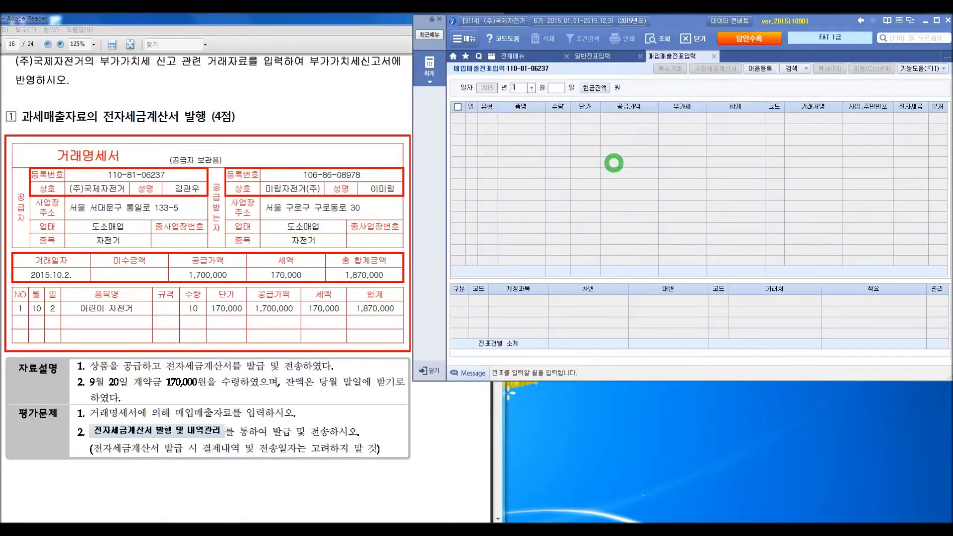
{"action": "key", "text": "Return"}
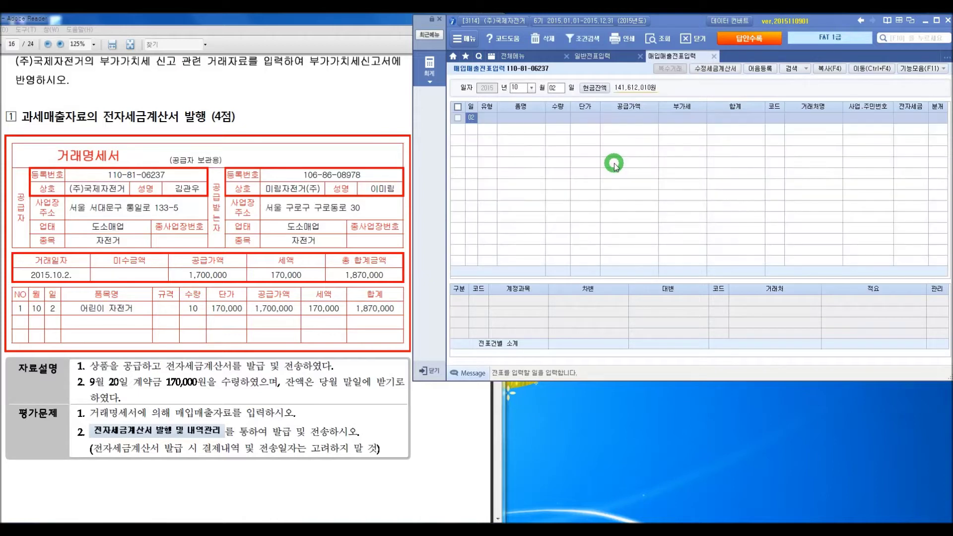
{"action": "key", "text": "Return"}
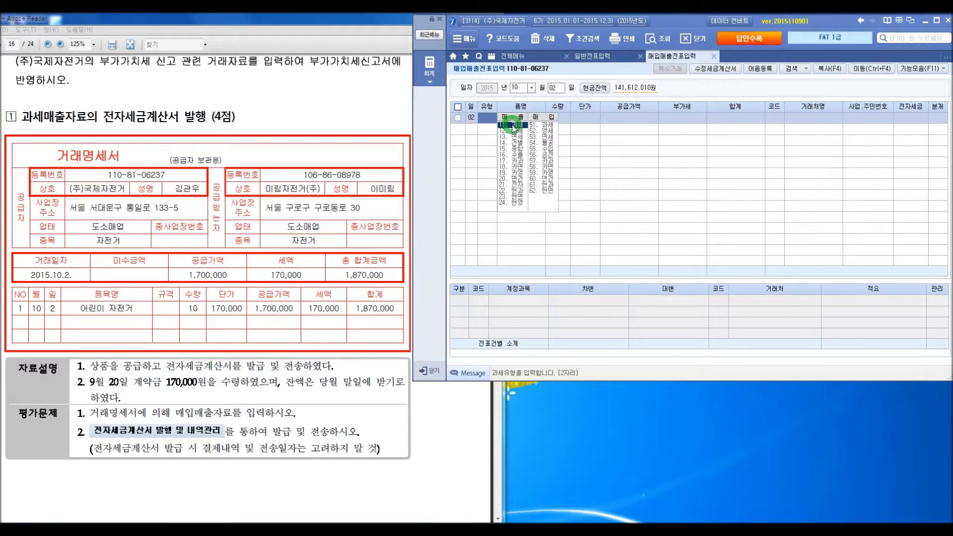
{"action": "left_click", "coordinate": [513, 126]}
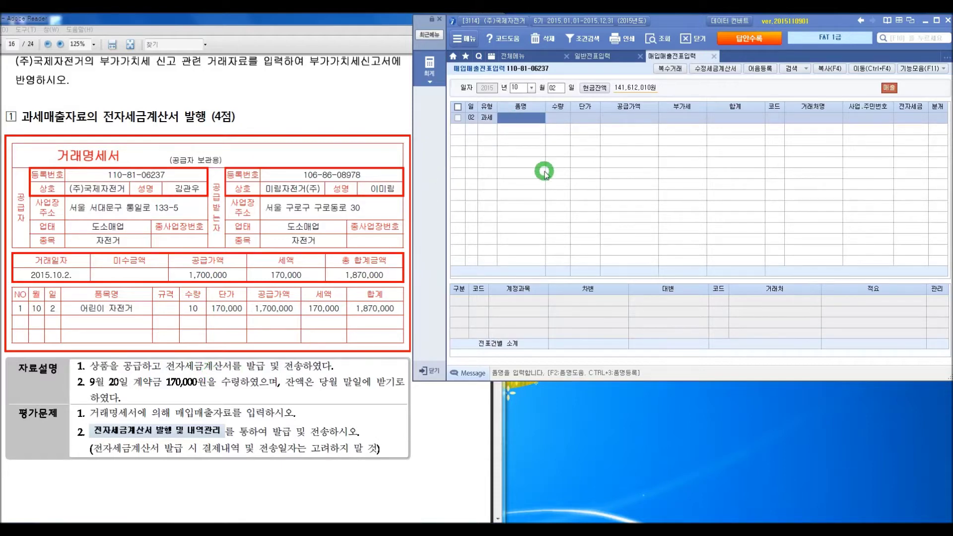
Step: Enter the item 어린이 자전거 with quantity 10 and unit price 170,000, accepting the calculated supply amount and tax
{"action": "type", "text": "어린이 자전거"}
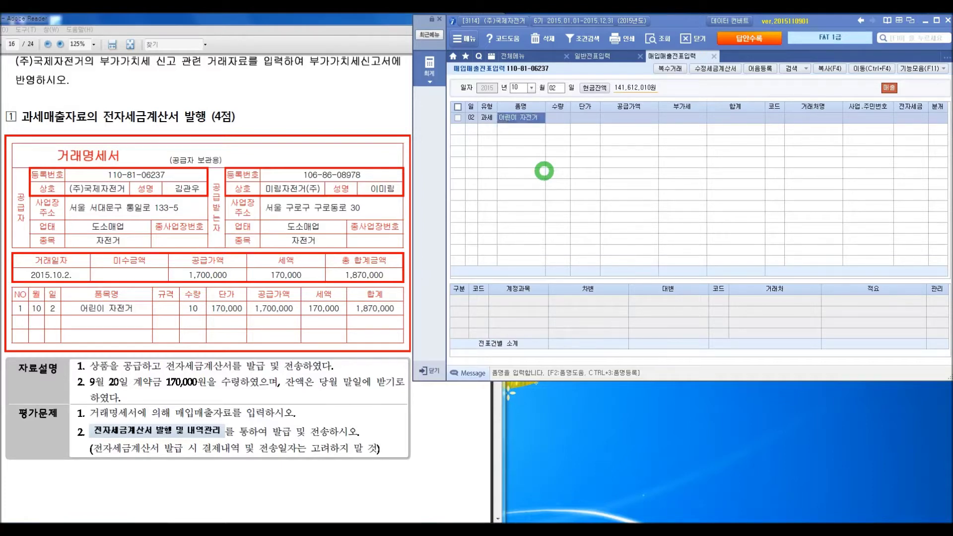
{"action": "key", "text": "Return"}
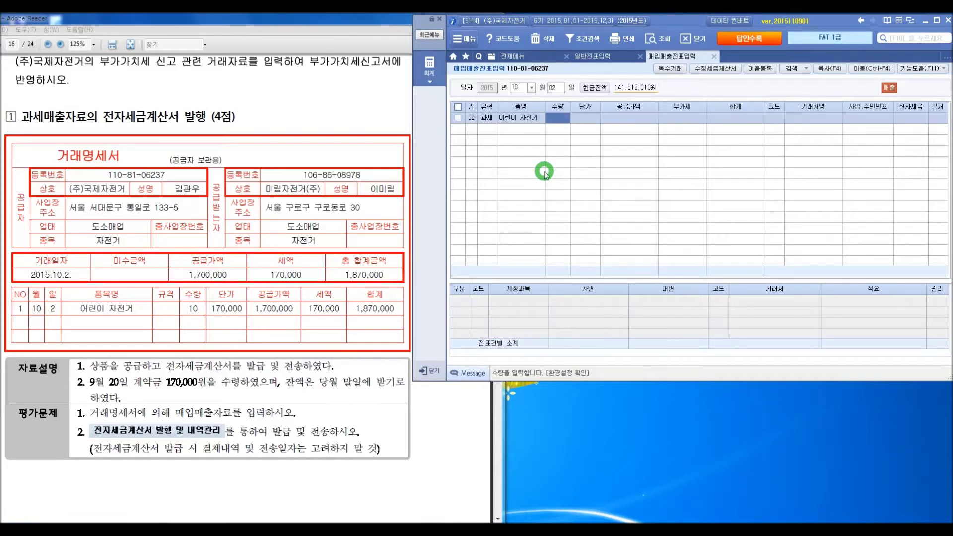
{"action": "type", "text": "10"}
{"action": "key", "text": "Return"}
{"action": "type", "text": "170"}
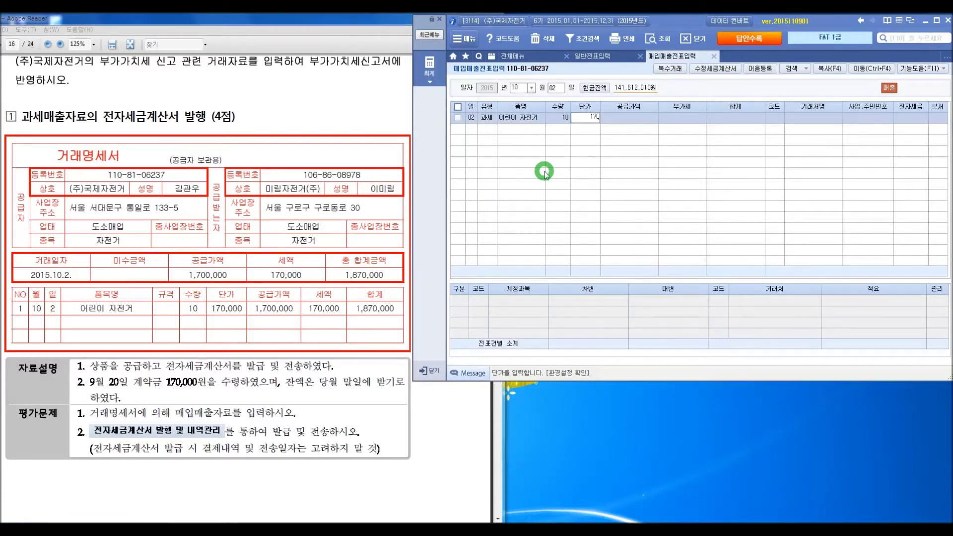
{"action": "type", "text": ",000"}
{"action": "key", "text": "Return"}
{"action": "key", "text": "Return"}
{"action": "key", "text": "Return"}
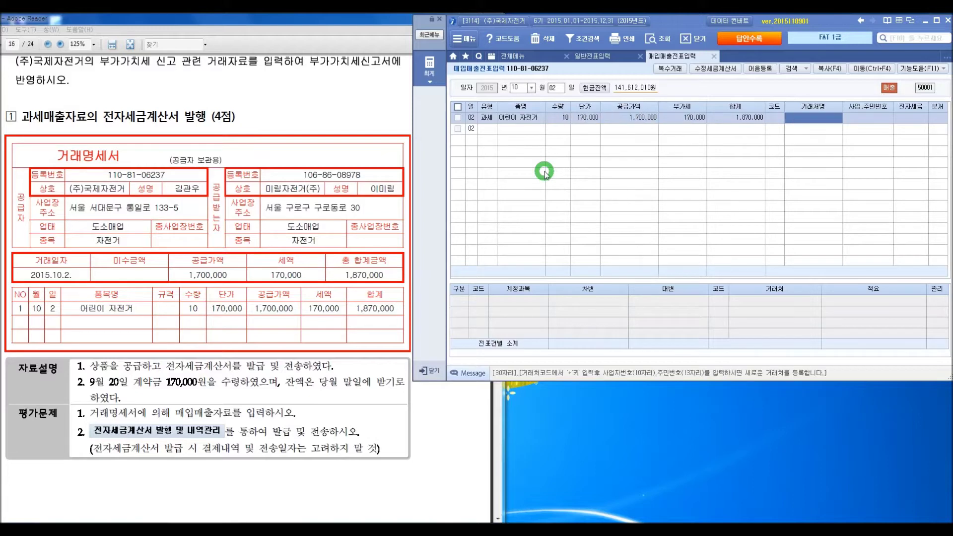
Step: Assign customer 미림자전거(주), leave the 전자세금 field blank, and set the journal type to 혼합 (3)
{"action": "key", "text": "Left"}
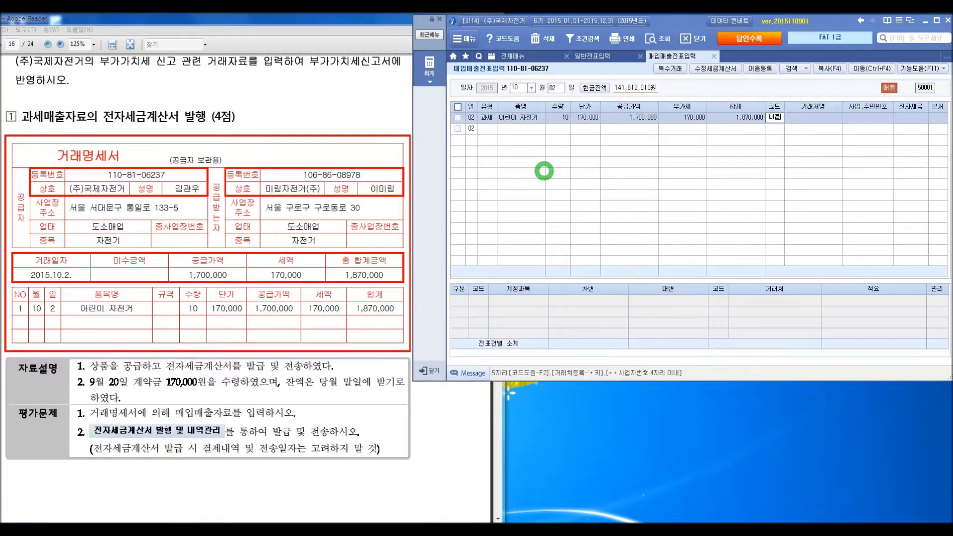
{"action": "type", "text": "미림"}
{"action": "key", "text": "Return"}
{"action": "key", "text": "Return"}
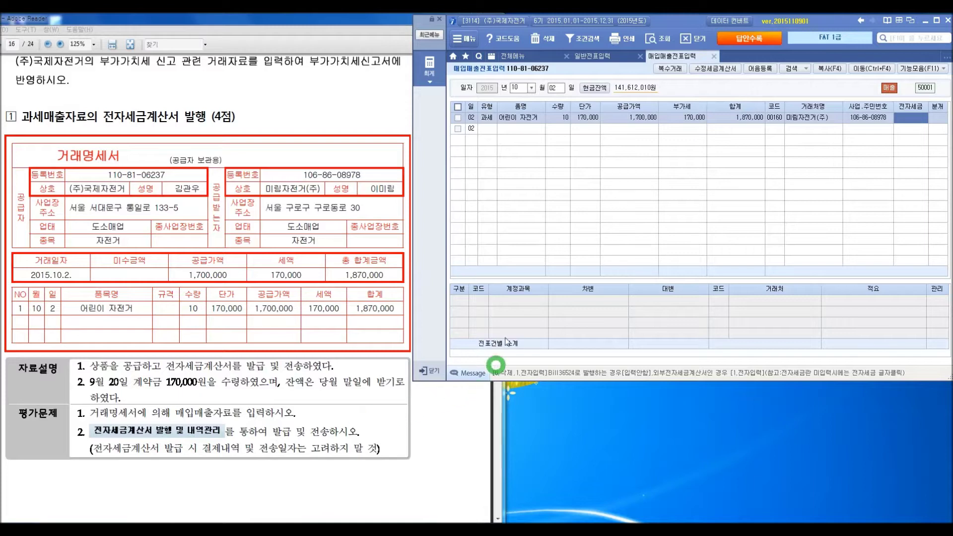
{"action": "key", "text": "Return"}
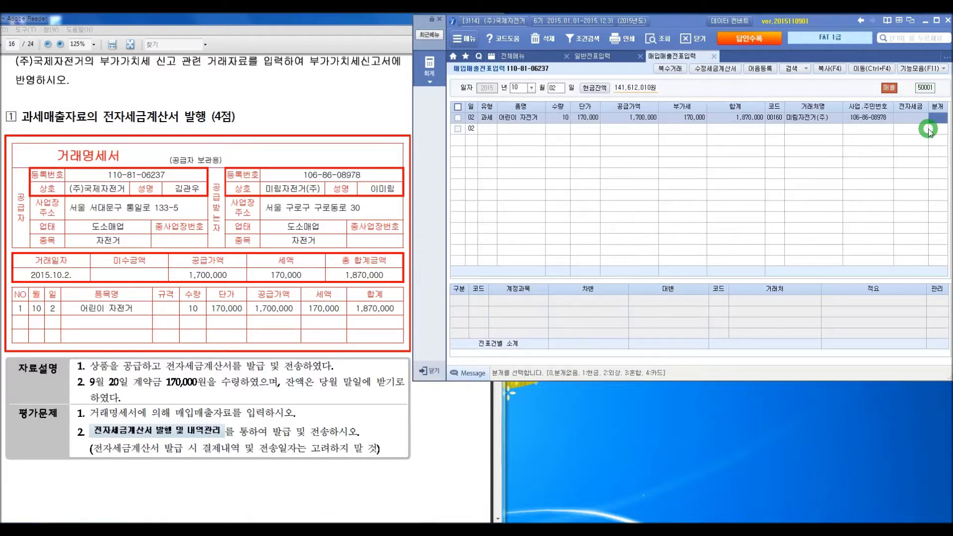
{"action": "type", "text": "3"}
{"action": "key", "text": "Return"}
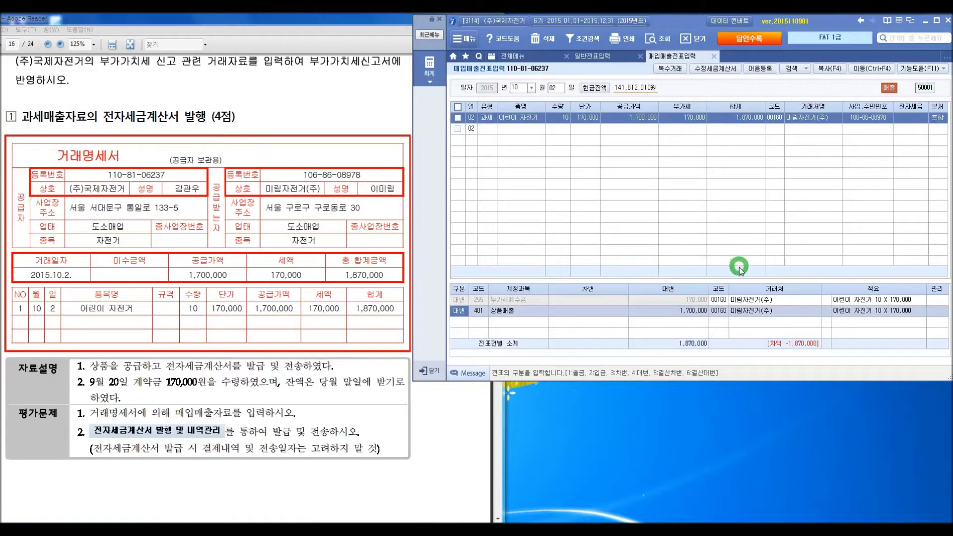
Step: Add a debit line to the sales journal for account 259 선수금 with 170,000
{"action": "left_click", "coordinate": [475, 323]}
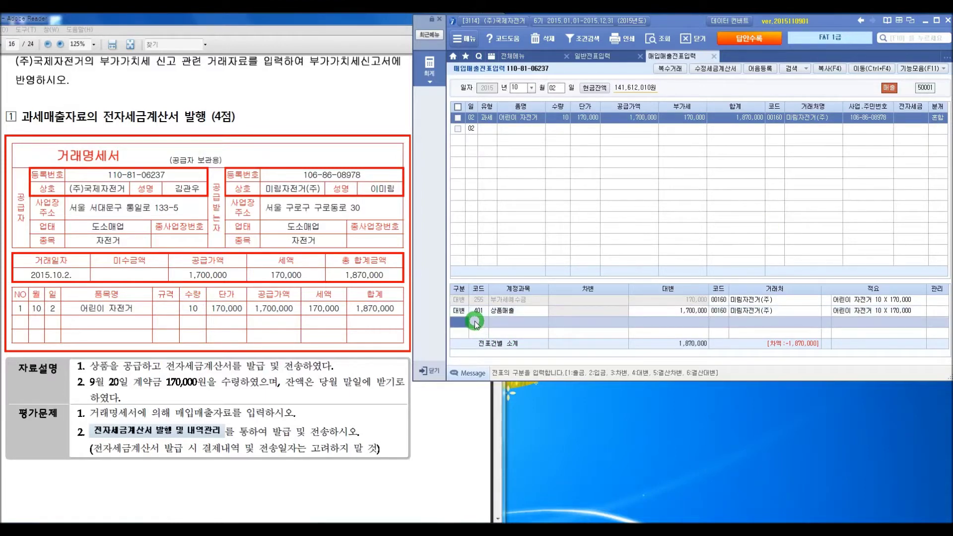
{"action": "type", "text": "3"}
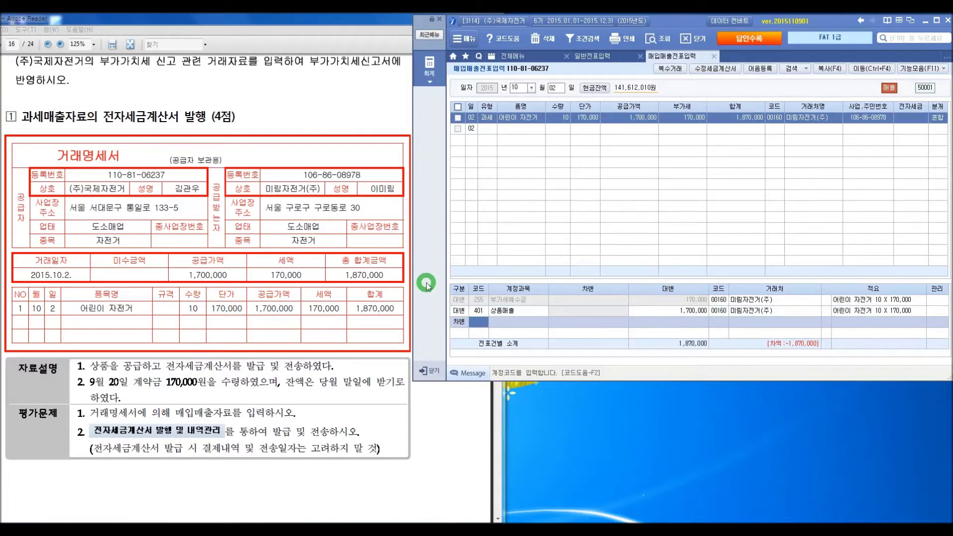
{"action": "key", "text": "Return"}
{"action": "key", "text": "Return"}
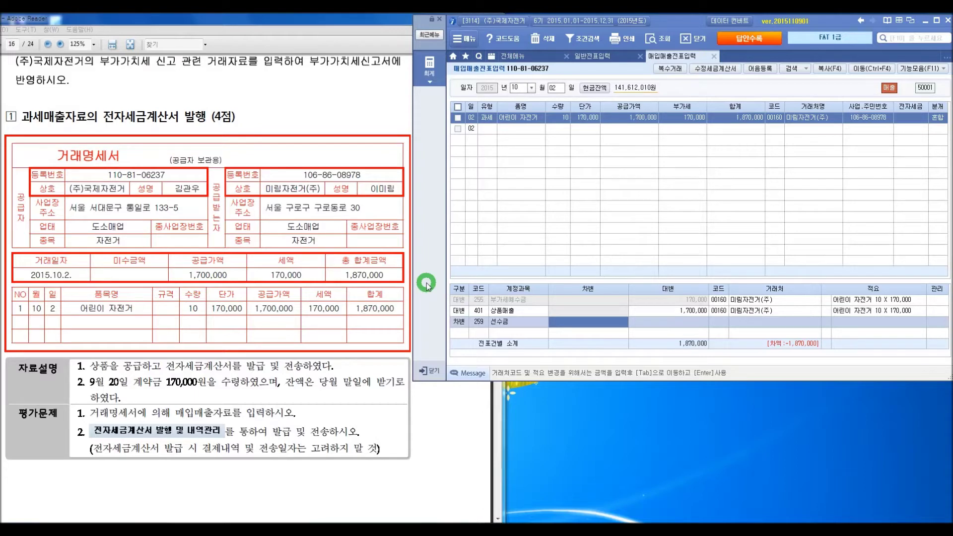
{"action": "type", "text": "170,000"}
{"action": "key", "text": "Return"}
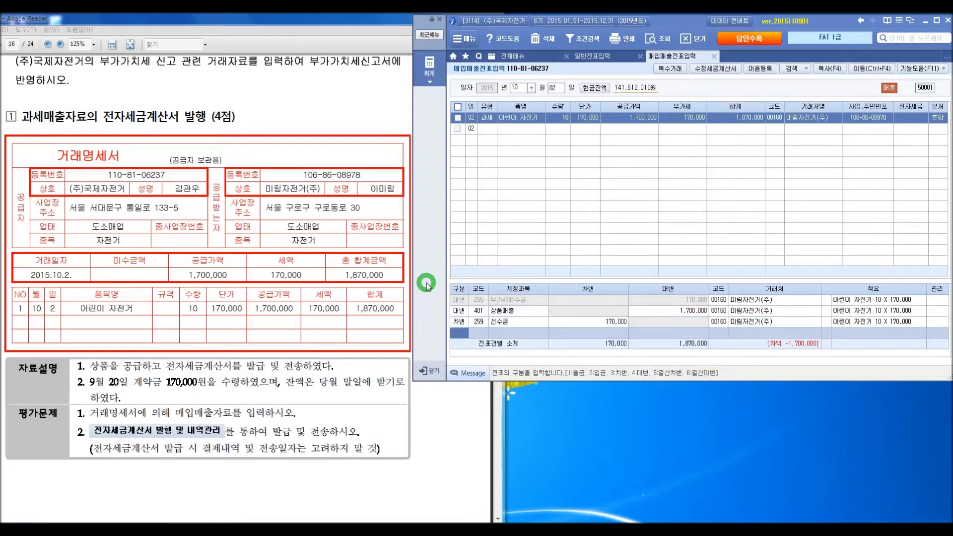
Step: Add a debit line for account 108 외상매출금 with 1,700,000, save the voucher, and return to its row
{"action": "type", "text": "3"}
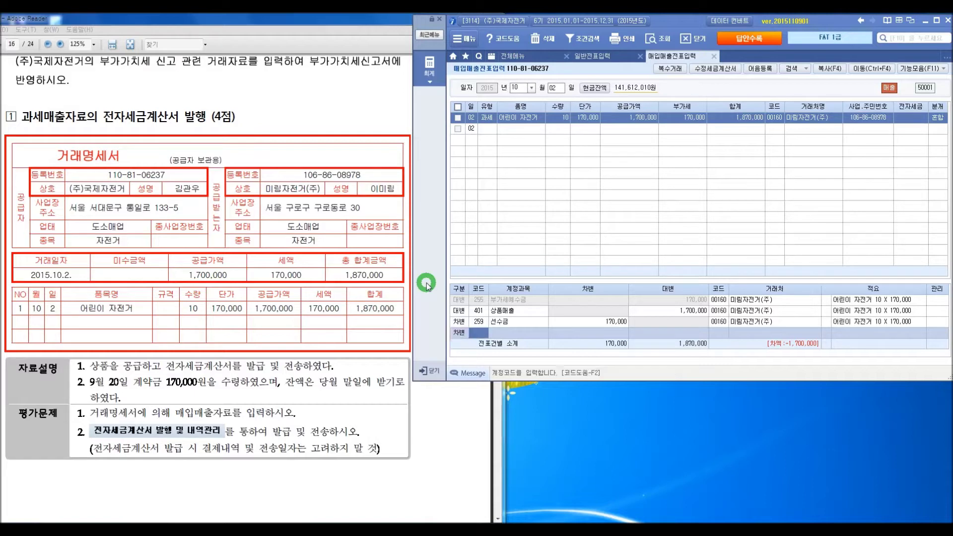
{"action": "key", "text": "Return"}
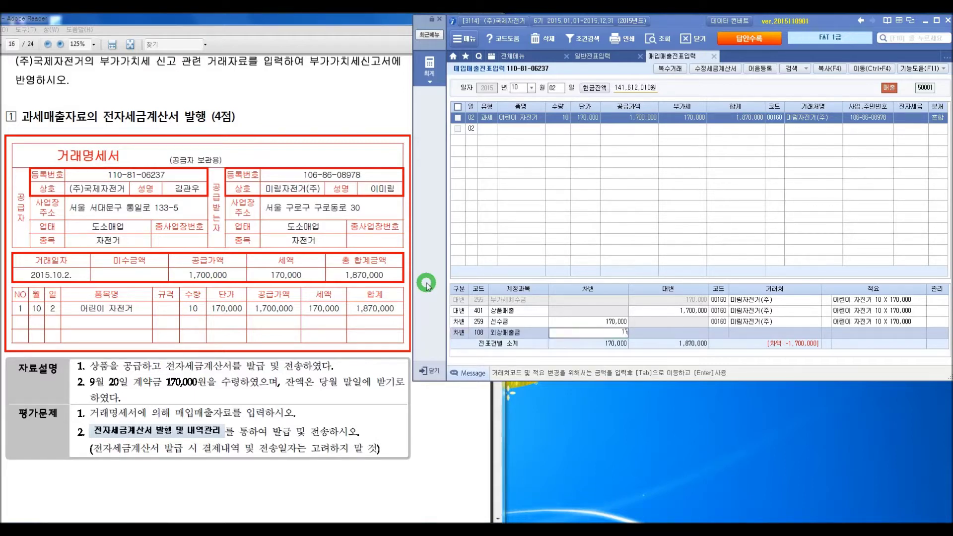
{"action": "key", "text": "Return"}
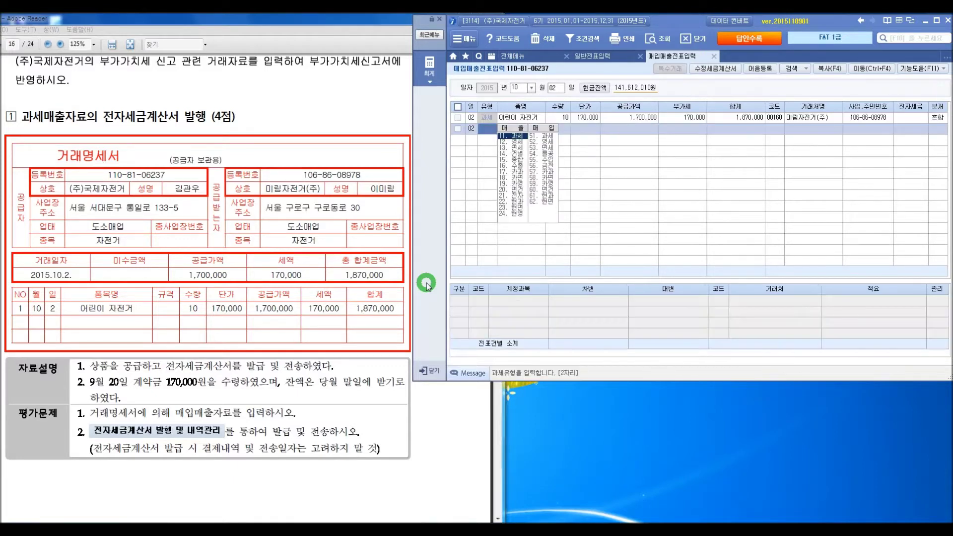
{"action": "key", "text": "Up"}
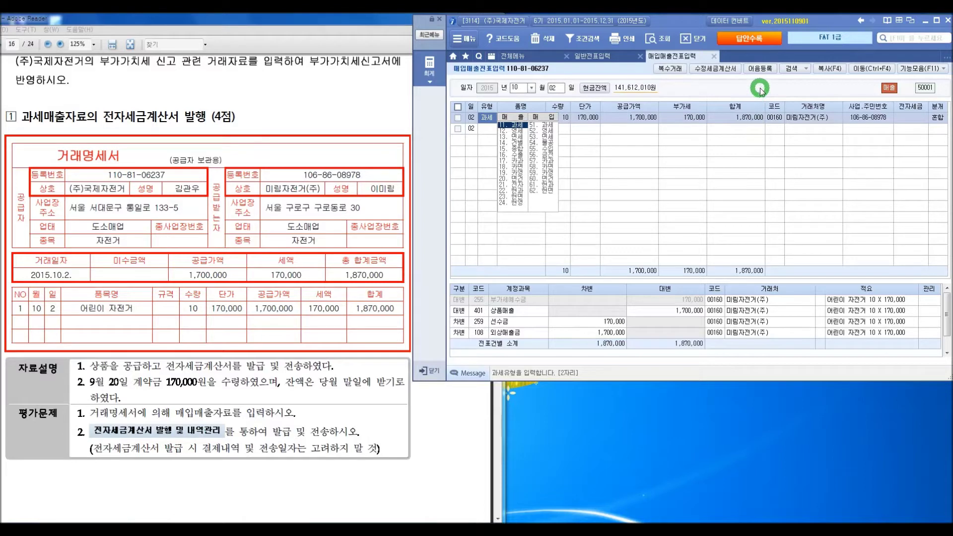
Step: Open 전자세금계산서 발행 및 내역관리 and list the October 2, 2015 sales invoices for all customers
{"action": "left_click", "coordinate": [521, 58]}
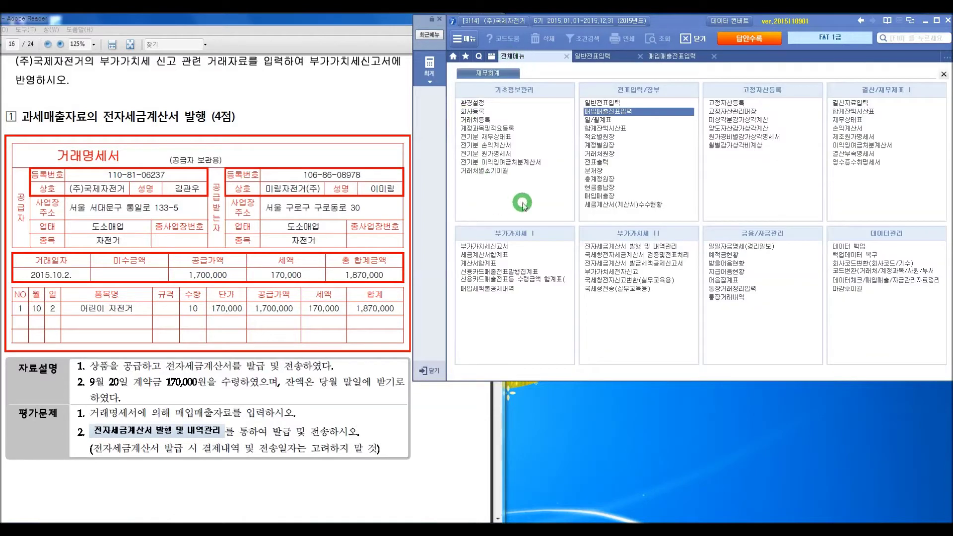
{"action": "left_click", "coordinate": [590, 247]}
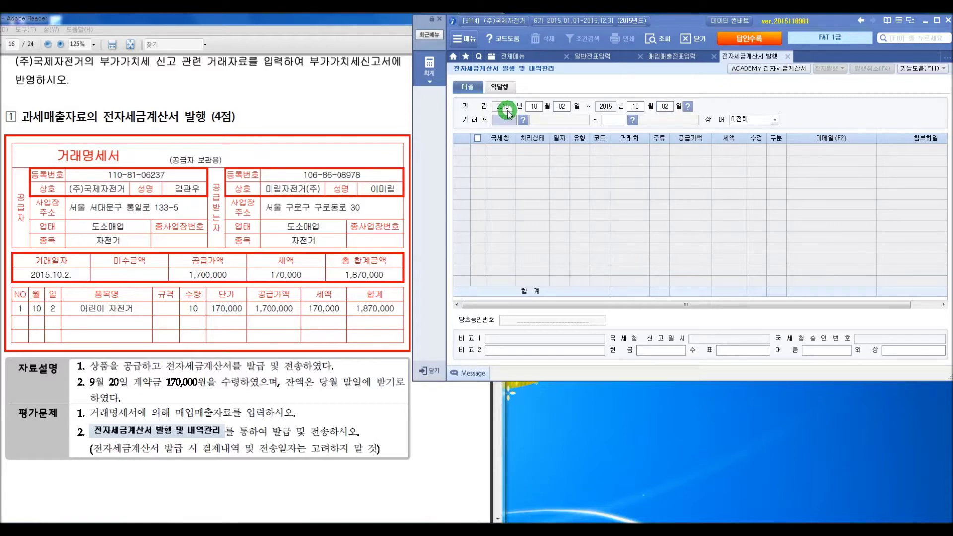
{"action": "key", "text": "Return"}
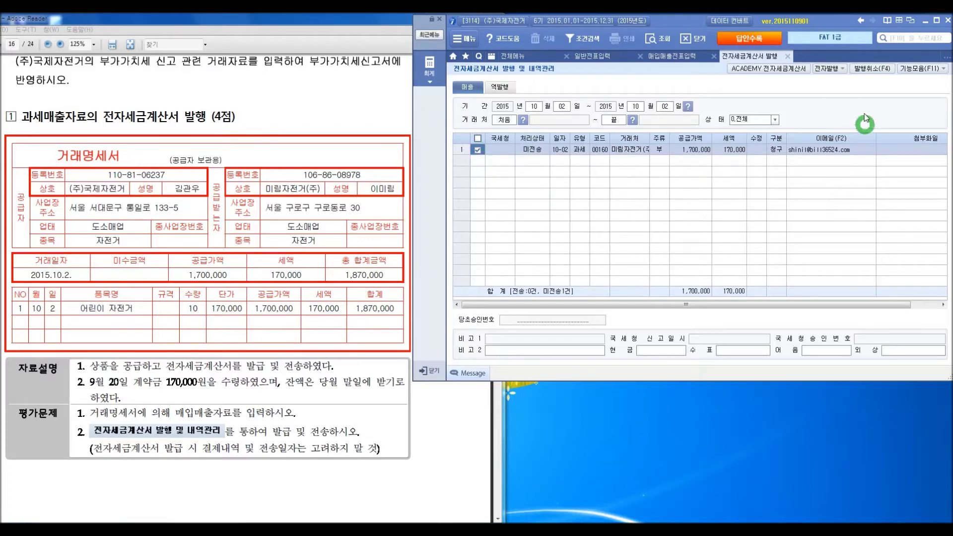
Step: Issue the electronic tax invoice for 미림자전거(주) through 전자세금계산서발행 and acknowledge the notice
{"action": "left_click", "coordinate": [841, 73]}
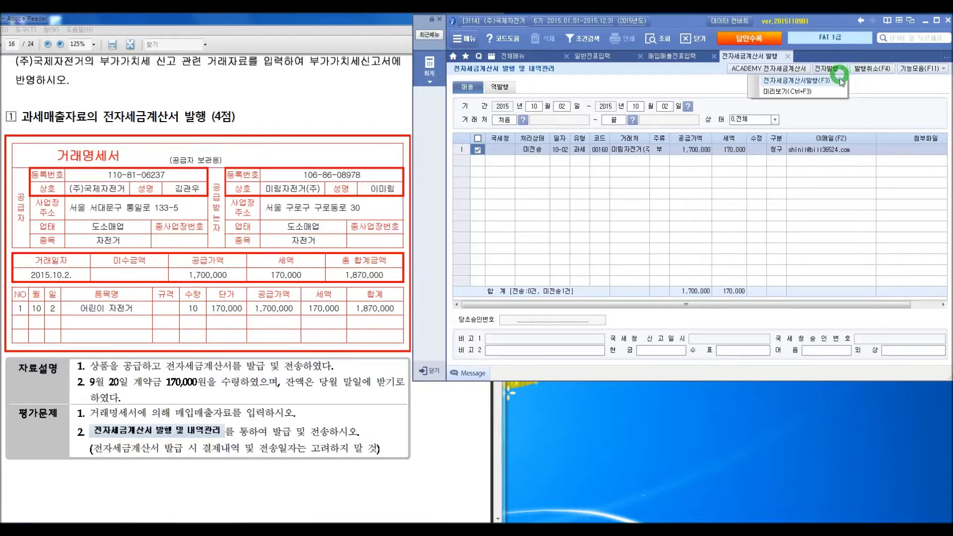
{"action": "left_click", "coordinate": [796, 80]}
{"action": "left_click", "coordinate": [680, 251]}
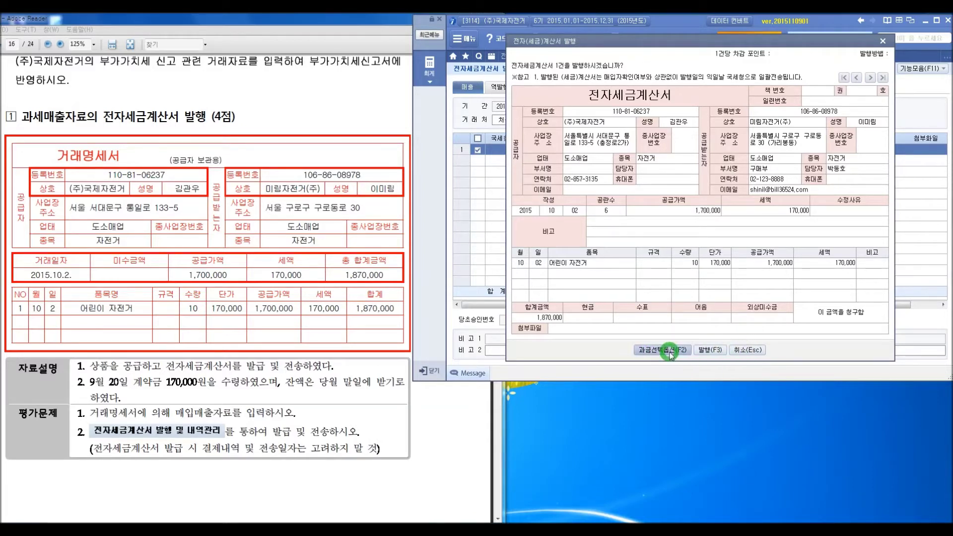
{"action": "left_click", "coordinate": [705, 351]}
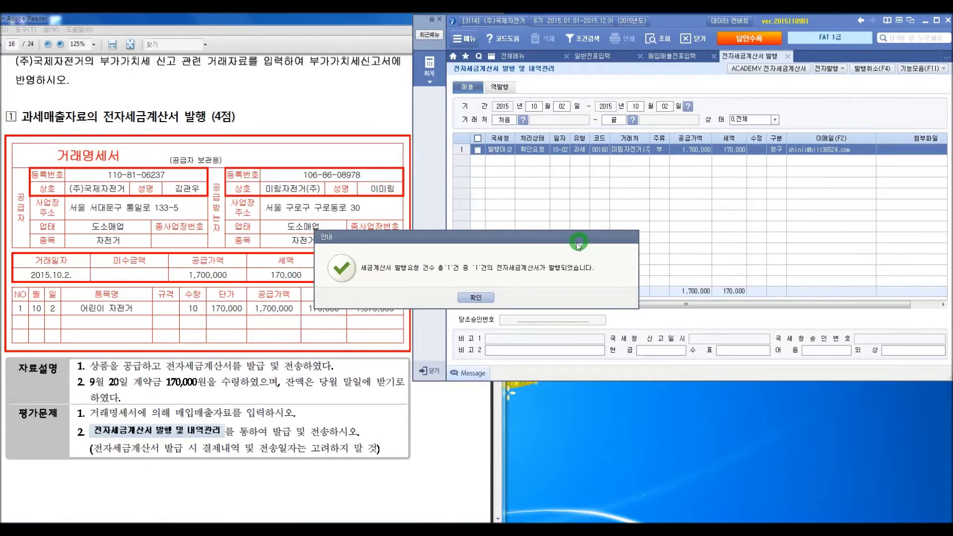
{"action": "left_click", "coordinate": [478, 301]}
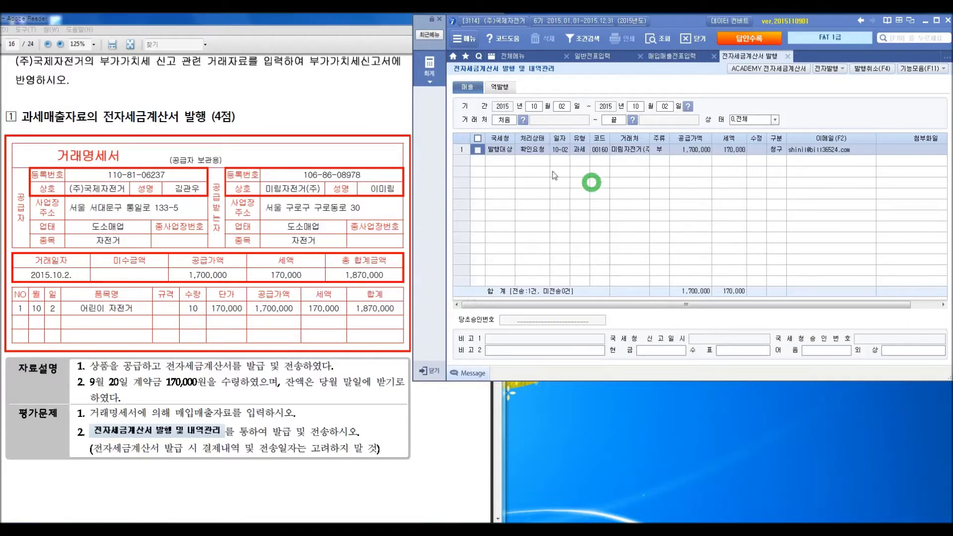
Step: Open ACADEMY 전자세금계산서, list sales invoices with status 미전송, and select the 미림자전거(주) invoice
{"action": "left_click", "coordinate": [769, 68]}
{"action": "left_click", "coordinate": [375, 299]}
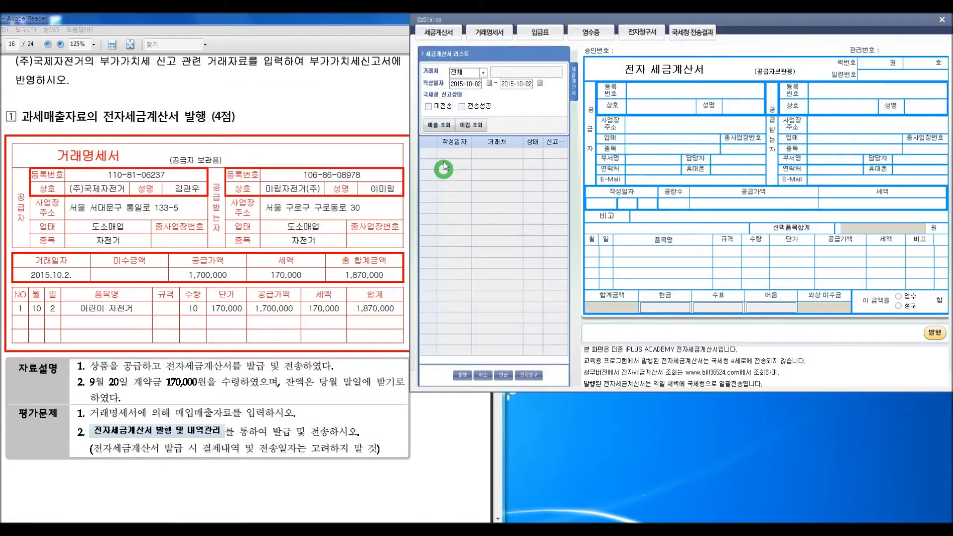
{"action": "left_click", "coordinate": [443, 109]}
{"action": "left_click", "coordinate": [439, 124]}
{"action": "left_click", "coordinate": [439, 151]}
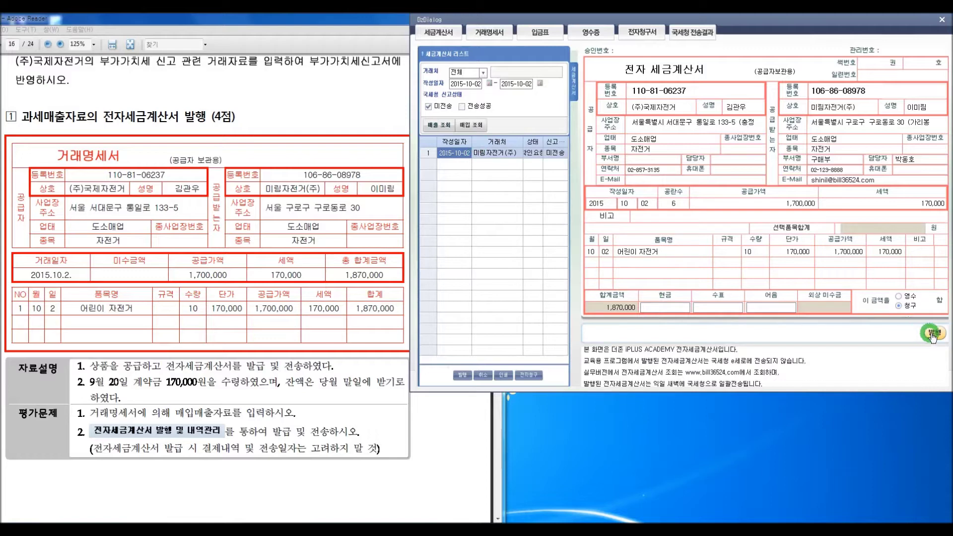
Step: Issue and transmit the selected 미림자전거(주) invoice and acknowledge the notices
{"action": "left_click", "coordinate": [462, 376]}
{"action": "left_click", "coordinate": [477, 297]}
{"action": "left_click", "coordinate": [478, 299]}
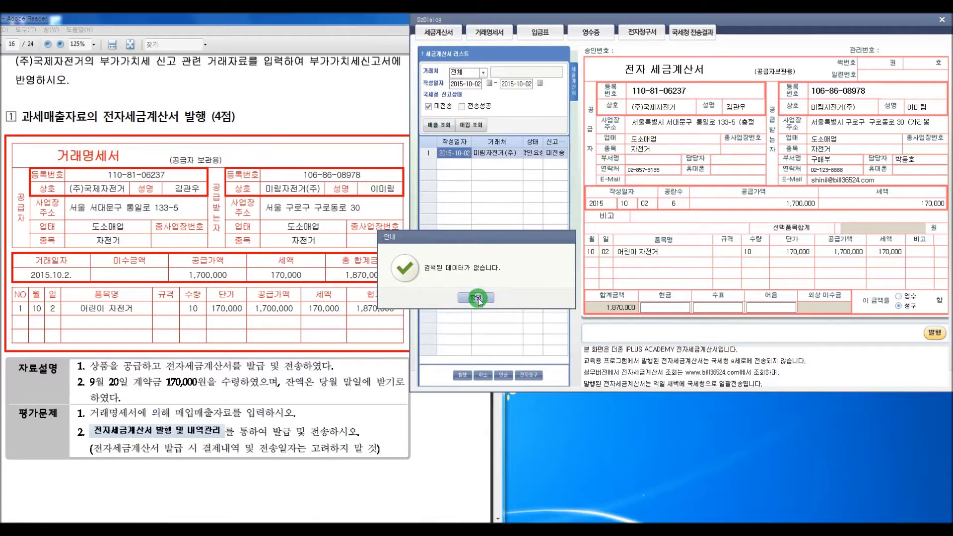
{"action": "left_click", "coordinate": [478, 299]}
Step: Query the 미전송 sales invoices for October 2, 2015 again, dismiss the notice, and close the ACADEMY 전자세금계산서 window
{"action": "left_click", "coordinate": [438, 125]}
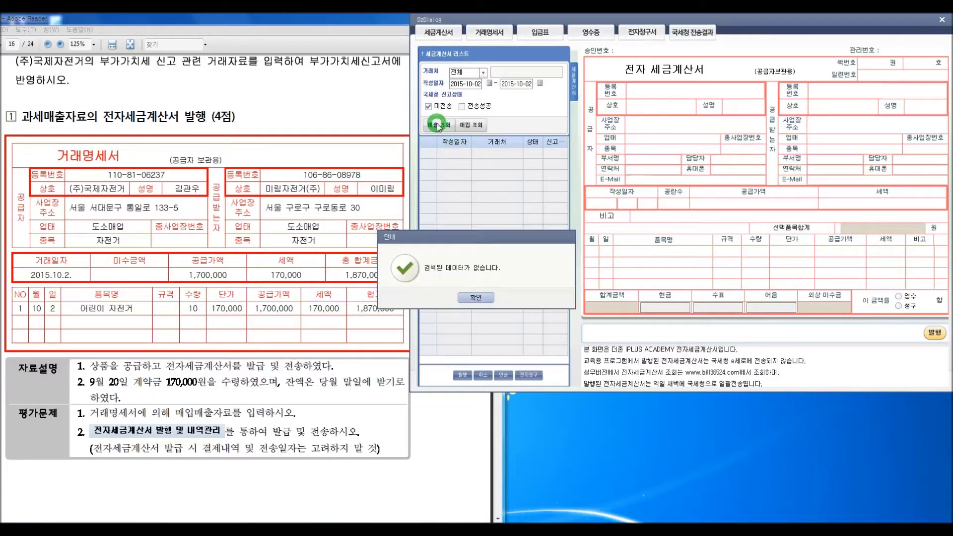
{"action": "left_click", "coordinate": [474, 297]}
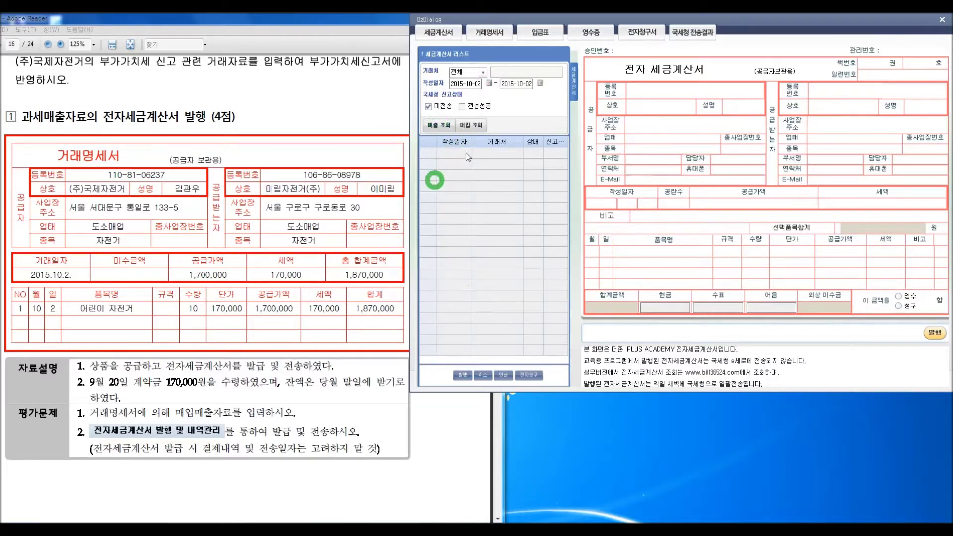
{"action": "left_click", "coordinate": [936, 334]}
{"action": "left_click", "coordinate": [462, 294]}
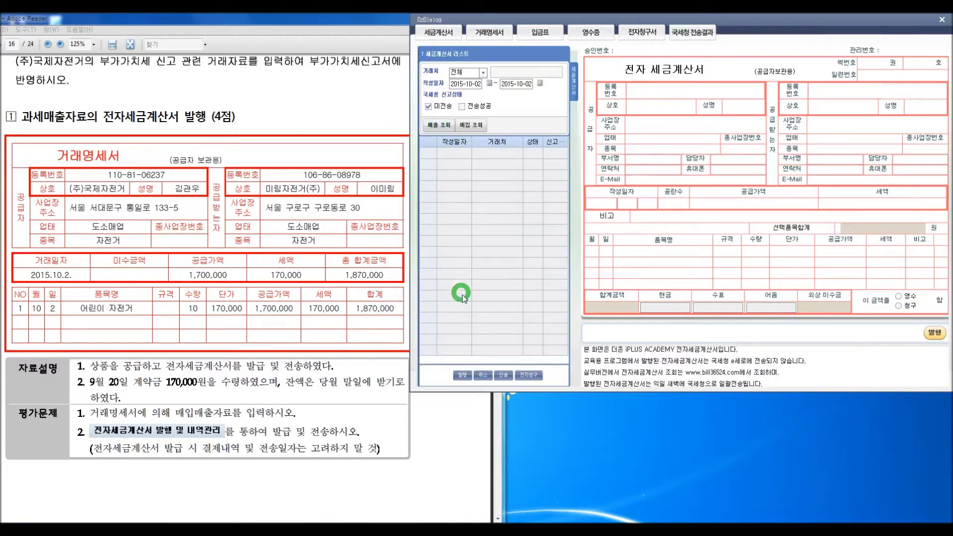
{"action": "left_click", "coordinate": [943, 20]}
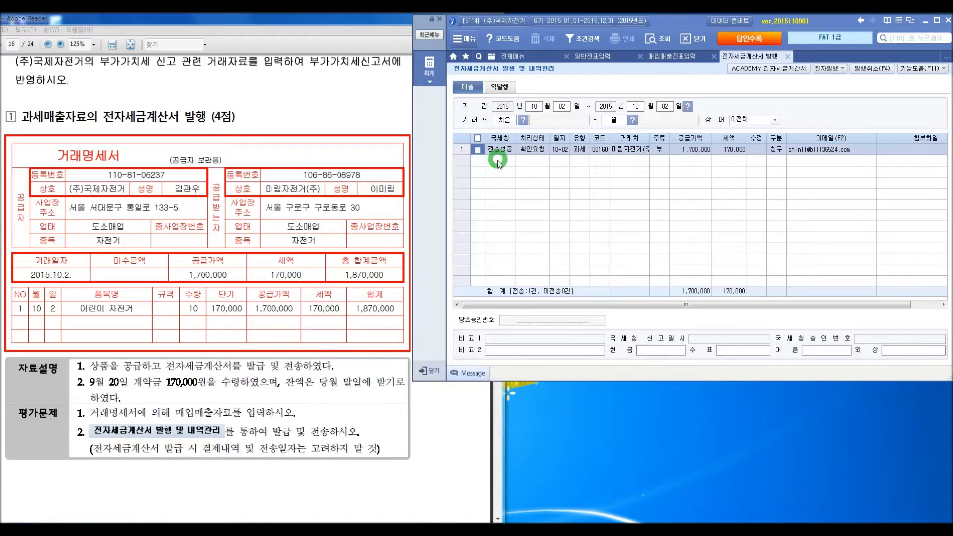
Step: Close 전자세금계산서 발행 및 내역관리 and check the 전자세금 field of the 미림자전거(주) voucher in 매입매출전표입력
{"action": "left_click", "coordinate": [789, 56]}
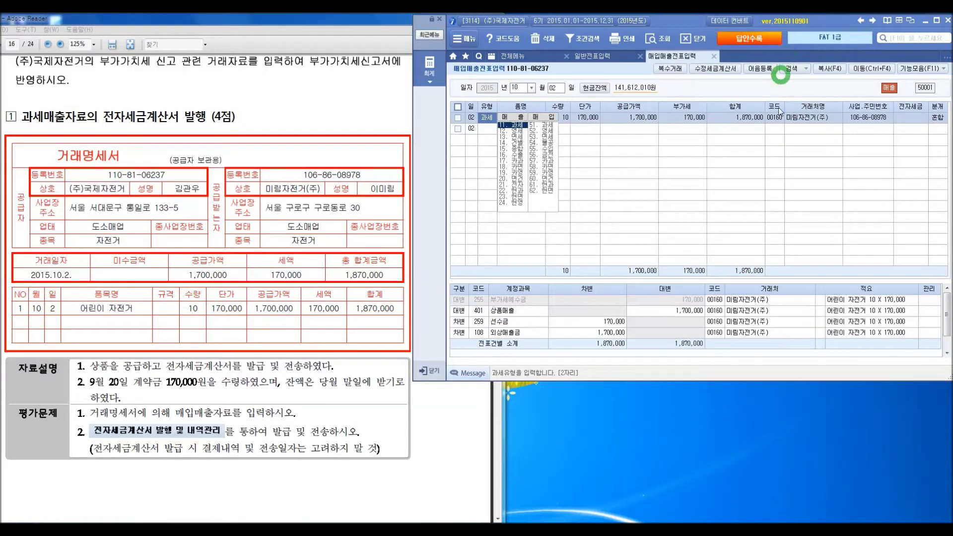
{"action": "left_click", "coordinate": [910, 134]}
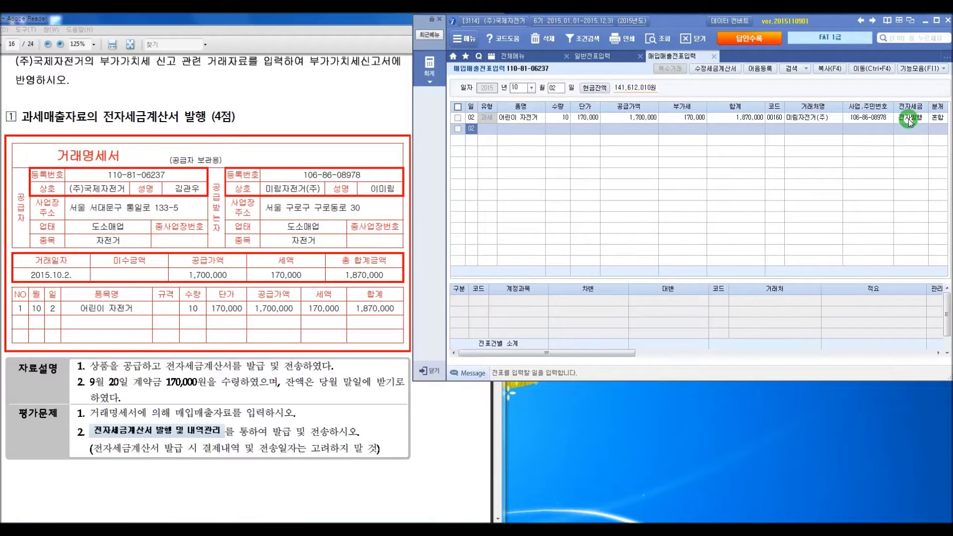
{"action": "left_click", "coordinate": [904, 121]}
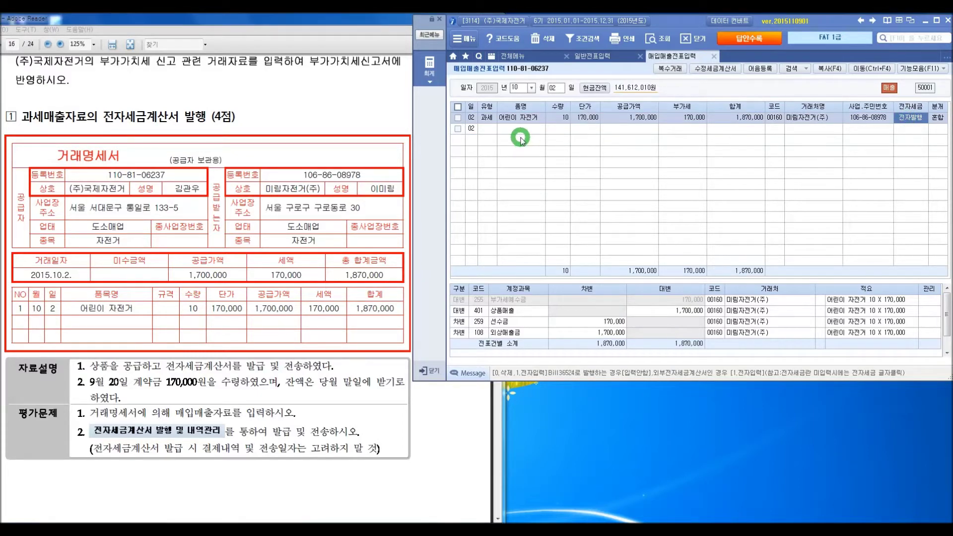
Step: Bring up question 2, 매입거래, in the exam PDF and set the 매입매출전표입력 date to October 12
{"action": "left_click", "coordinate": [355, 375]}
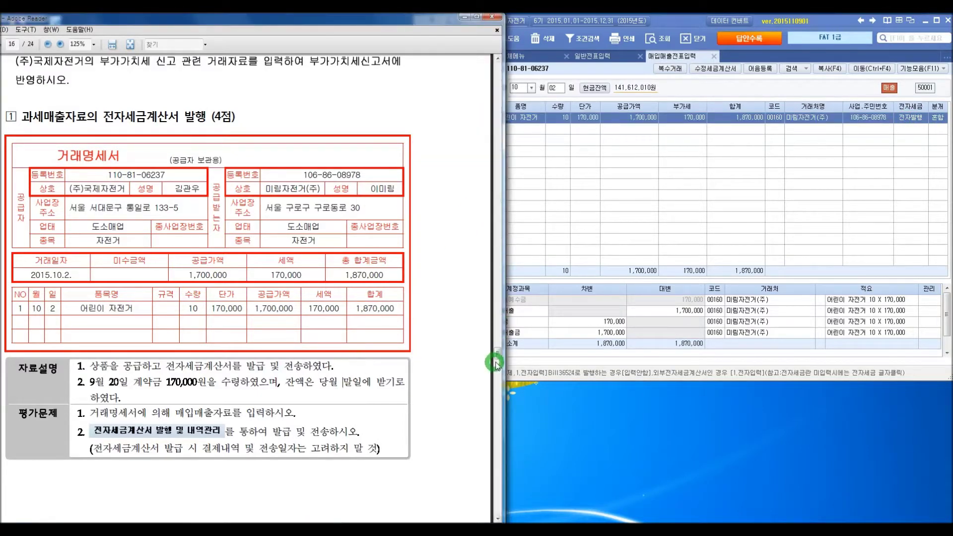
{"action": "left_click_drag", "start_coordinate": [497, 353], "coordinate": [499, 372]}
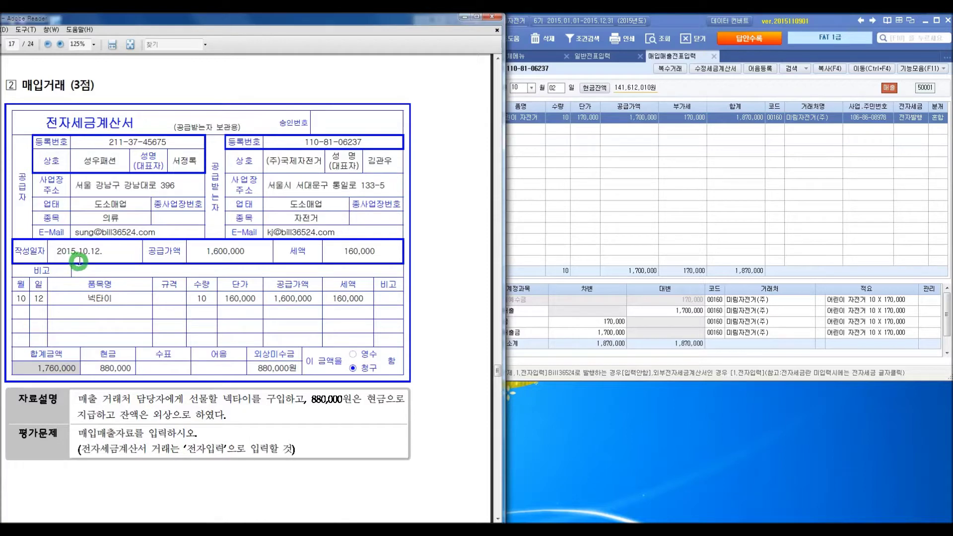
{"action": "left_click", "coordinate": [664, 98]}
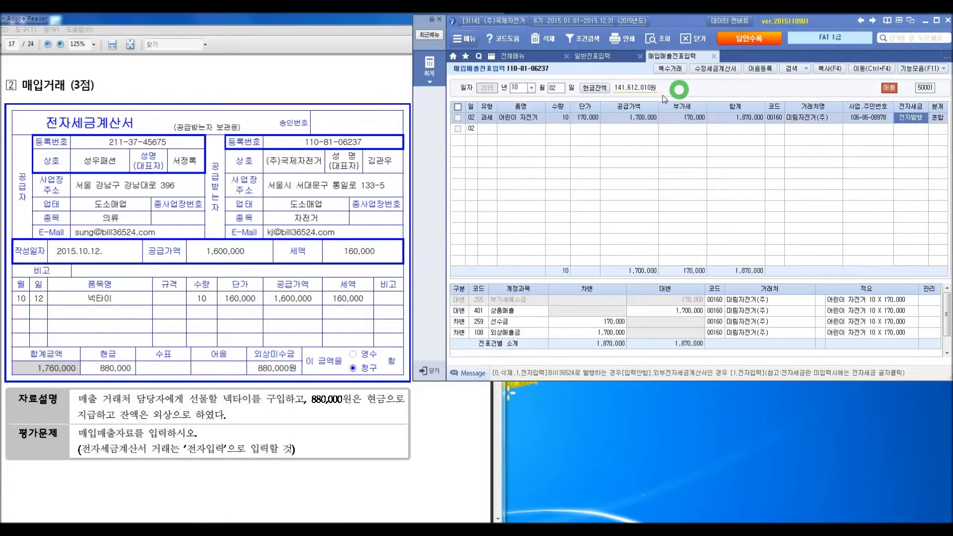
{"action": "left_click", "coordinate": [555, 88]}
{"action": "type", "text": "12"}
{"action": "key", "text": "Return"}
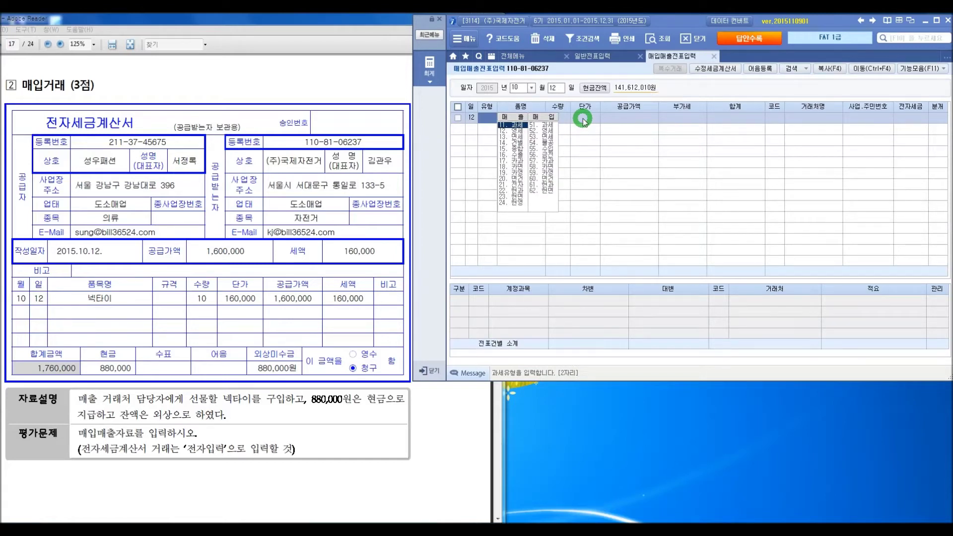
Step: Set the new voucher's type to 54 불공 with non-deduction reason 9. 접대비 관련 매입세액
{"action": "left_click", "coordinate": [546, 144]}
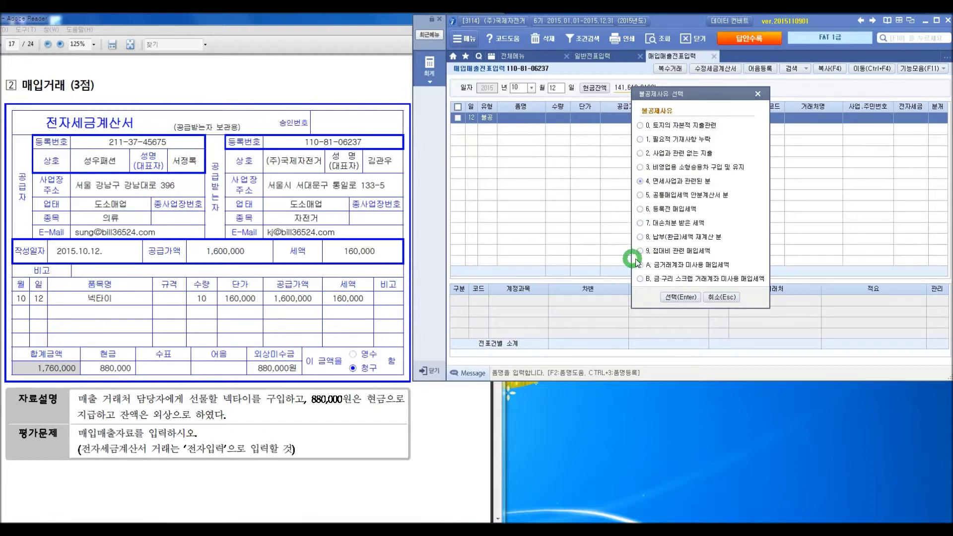
{"action": "left_click", "coordinate": [718, 256]}
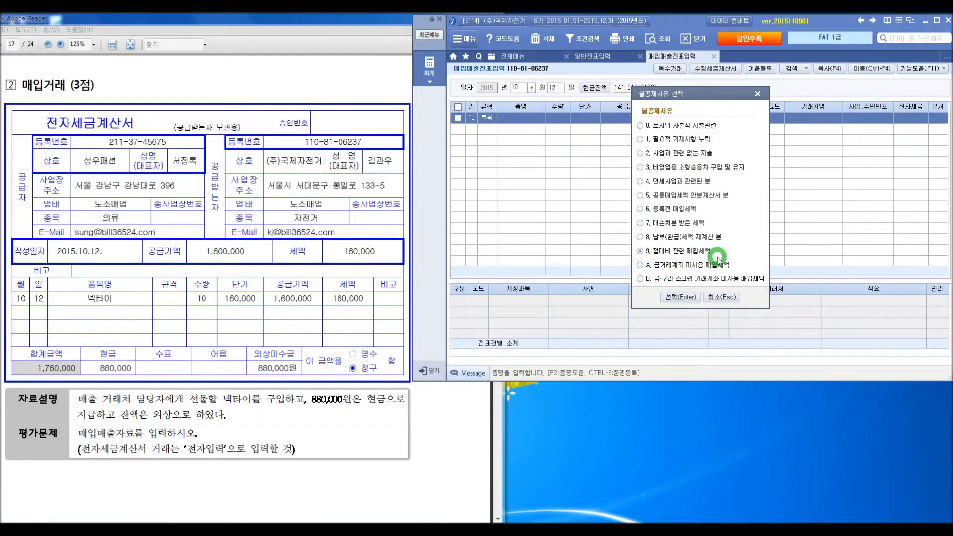
{"action": "left_click", "coordinate": [690, 298]}
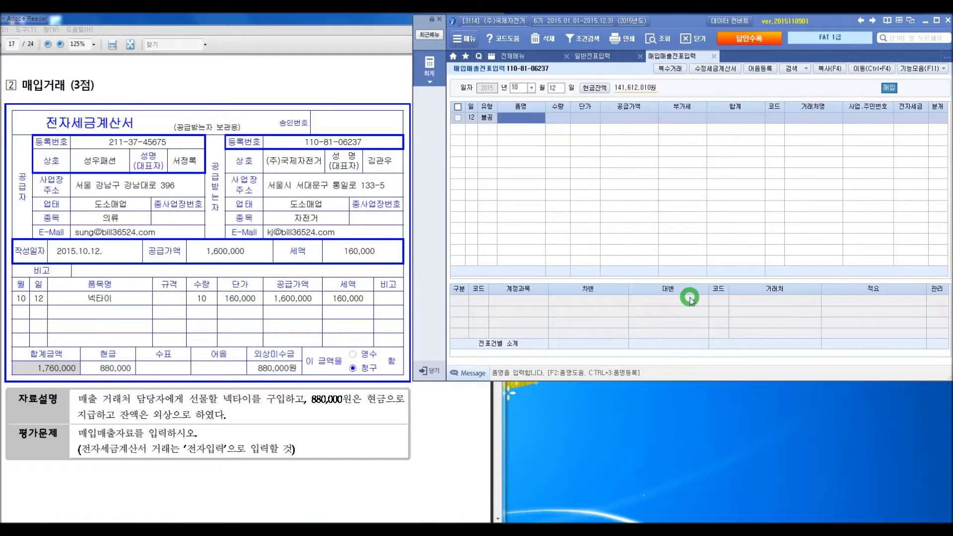
Step: Enter the item 넥타이 with quantity 10 and unit price 160,000, accepting the calculated supply value and tax
{"action": "type", "text": "넥타이"}
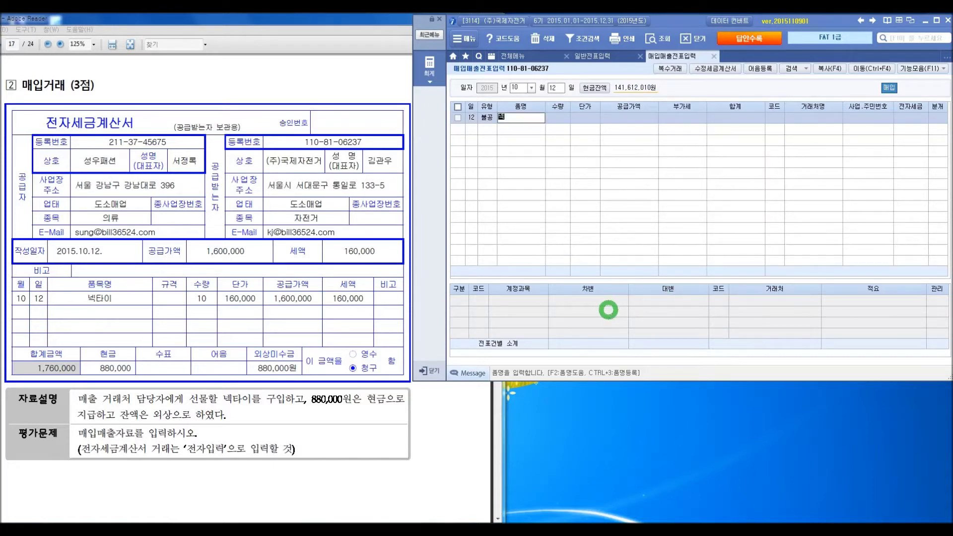
{"action": "key", "text": "Return"}
{"action": "type", "text": "10"}
{"action": "key", "text": "Return"}
{"action": "type", "text": "1600000"}
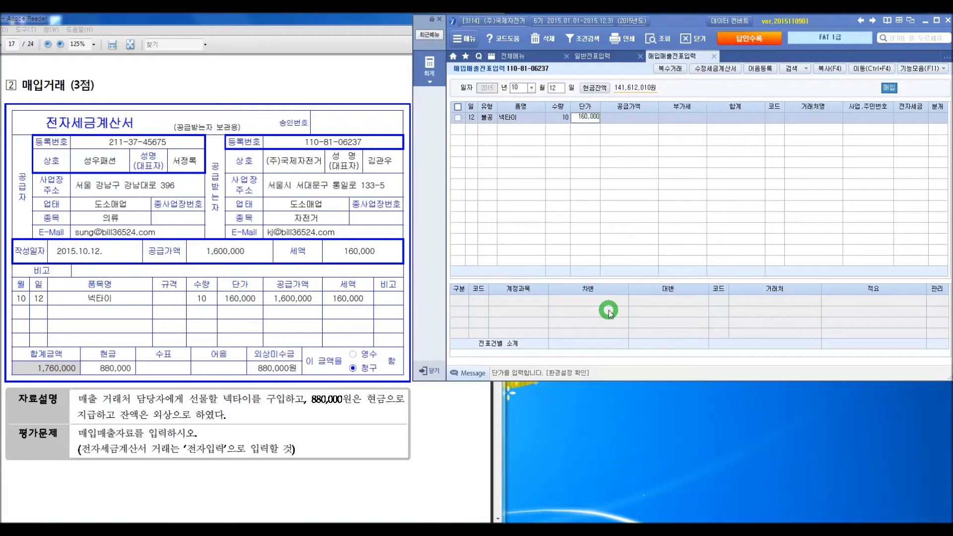
{"action": "key", "text": "Return"}
{"action": "key", "text": "Return"}
{"action": "key", "text": "Return"}
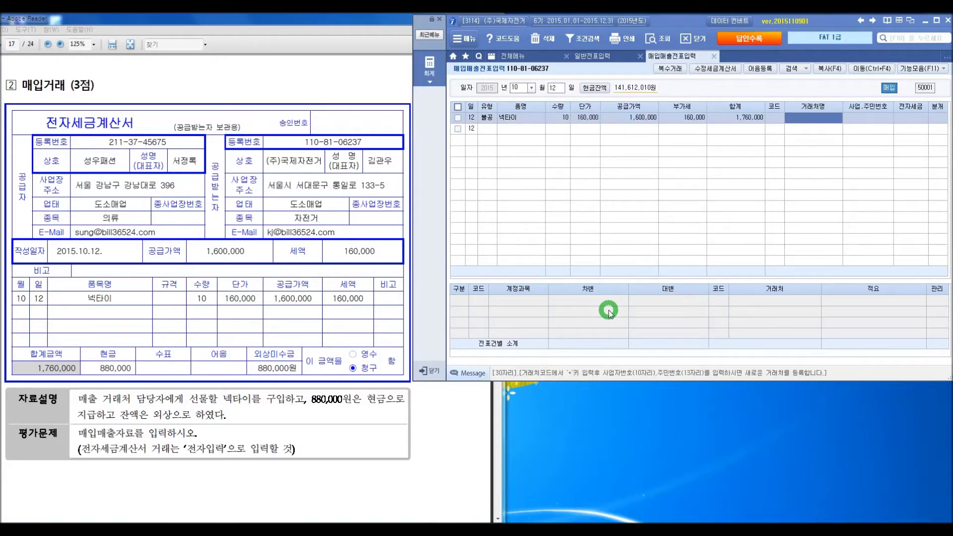
Step: Set the voucher's business partner to 성우패션 through the partner code field
{"action": "key", "text": "Left"}
{"action": "type", "text": "성"}
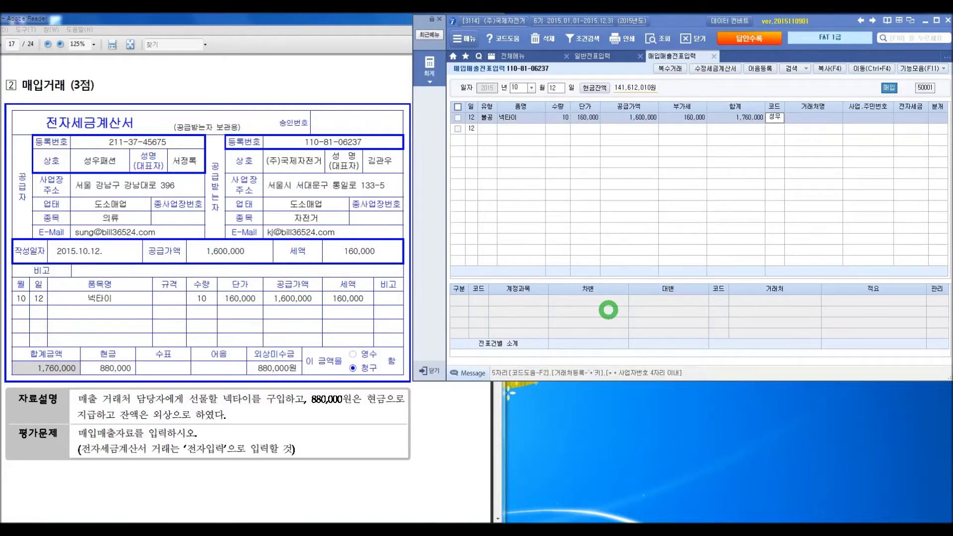
{"action": "key", "text": "Return"}
{"action": "key", "text": "Return"}
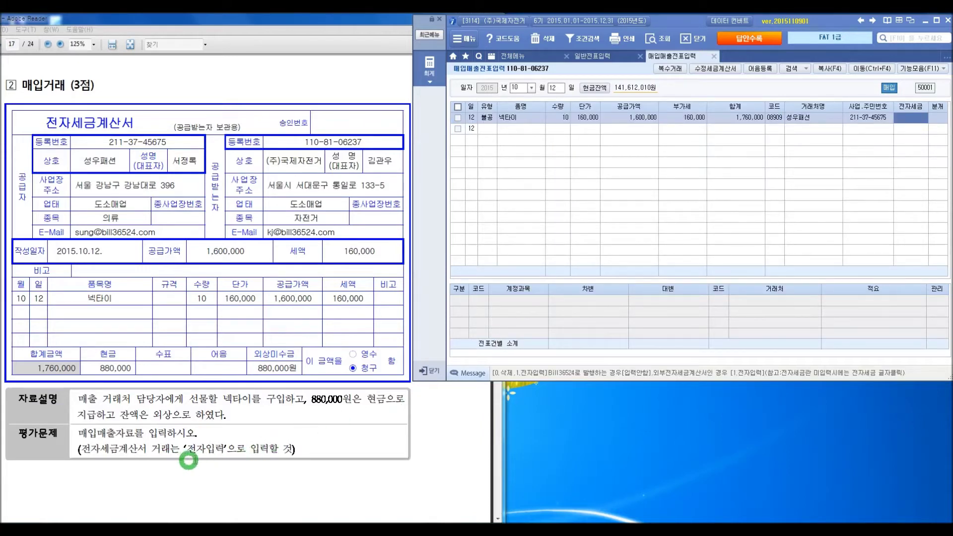
Step: Mark the 넥타이 purchase invoice as 전자입력 and set its journal type to 혼합
{"action": "key", "text": "1"}
{"action": "key", "text": "Return"}
{"action": "type", "text": "3"}
{"action": "key", "text": "Return"}
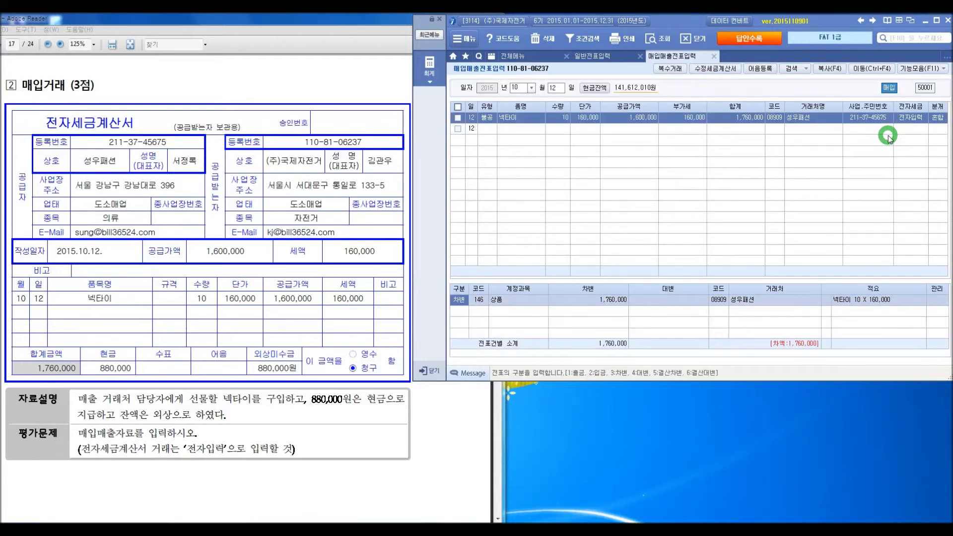
Step: Change the debit line's account from 상품 to 813 접대비, keeping its amount and partner
{"action": "key", "text": "Return"}
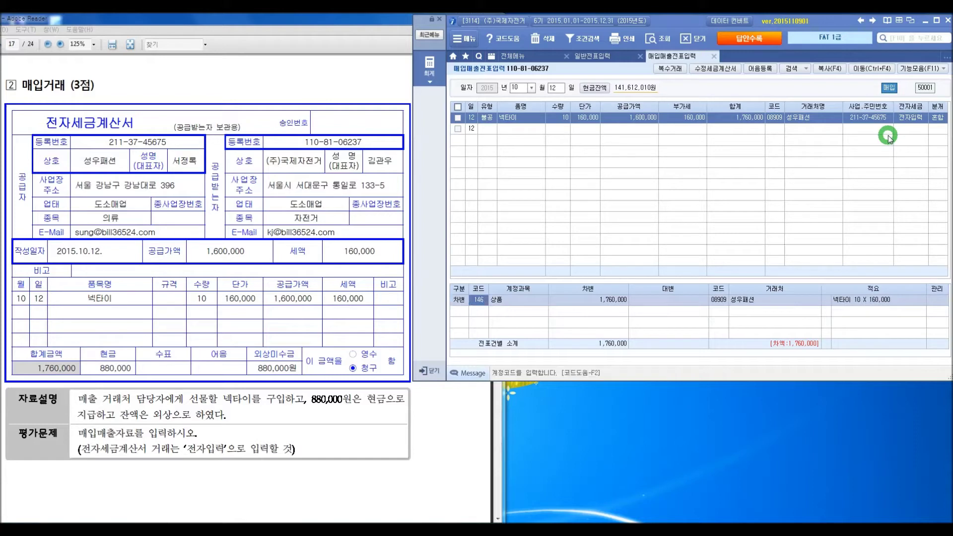
{"action": "type", "text": "접대"}
{"action": "key", "text": "Return"}
{"action": "key", "text": "Down"}
{"action": "key", "text": "Down"}
{"action": "key", "text": "Down"}
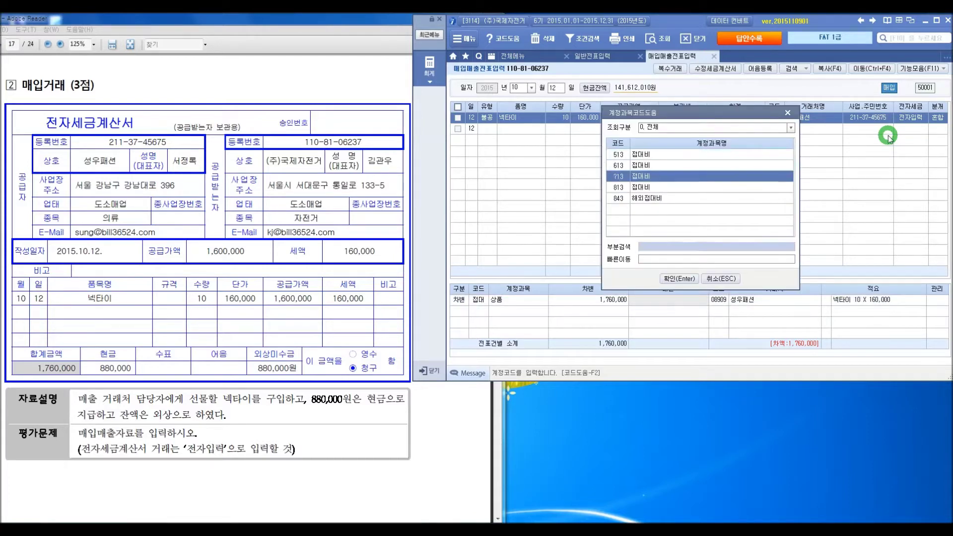
{"action": "key", "text": "Return"}
{"action": "key", "text": "Return"}
{"action": "key", "text": "Return"}
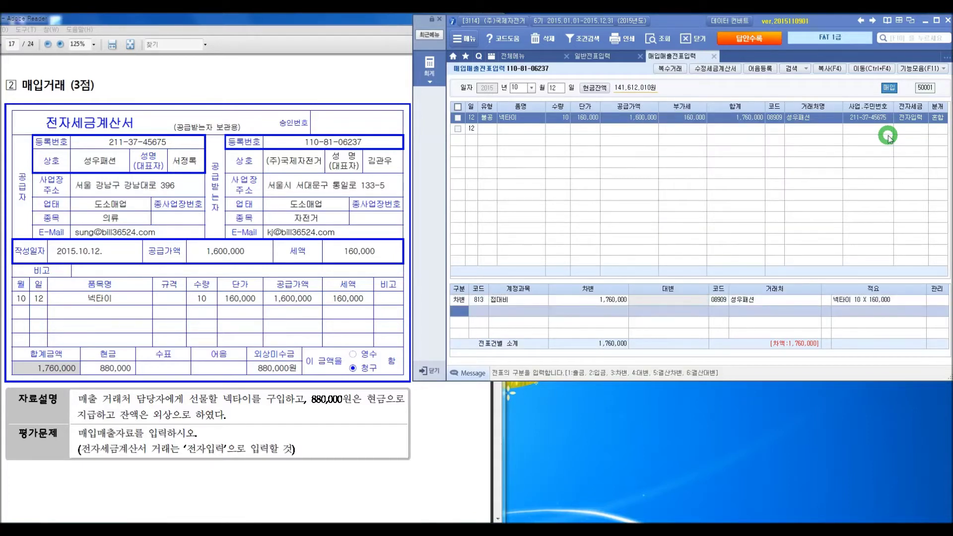
Step: Add a credit line for account 101 현금 with 880,000
{"action": "type", "text": "4"}
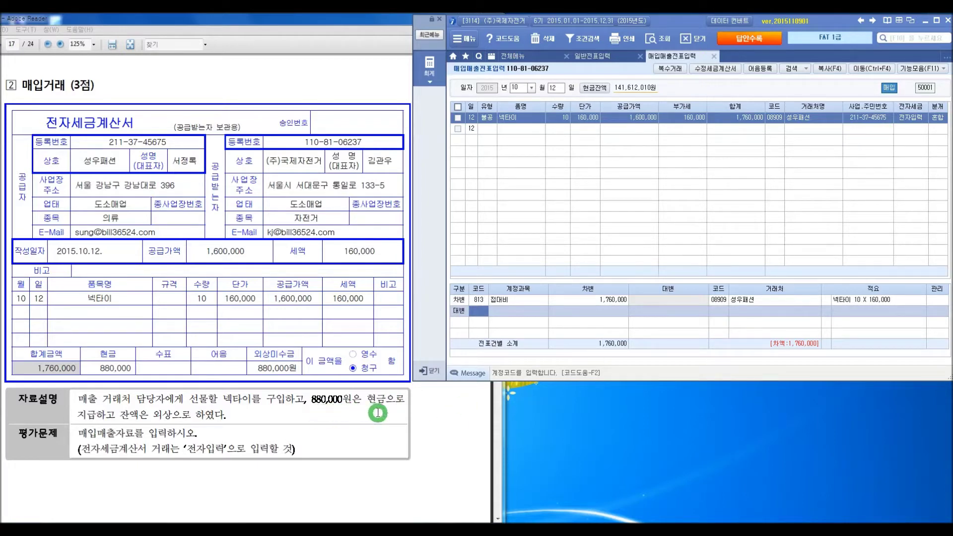
{"action": "type", "text": "101"}
{"action": "key", "text": "Return"}
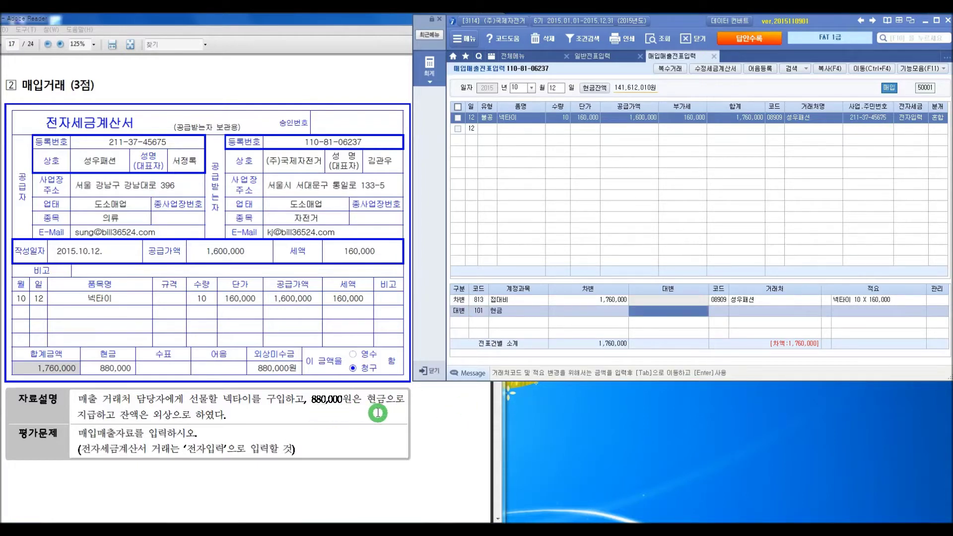
{"action": "type", "text": "8800000"}
{"action": "key", "text": "Return"}
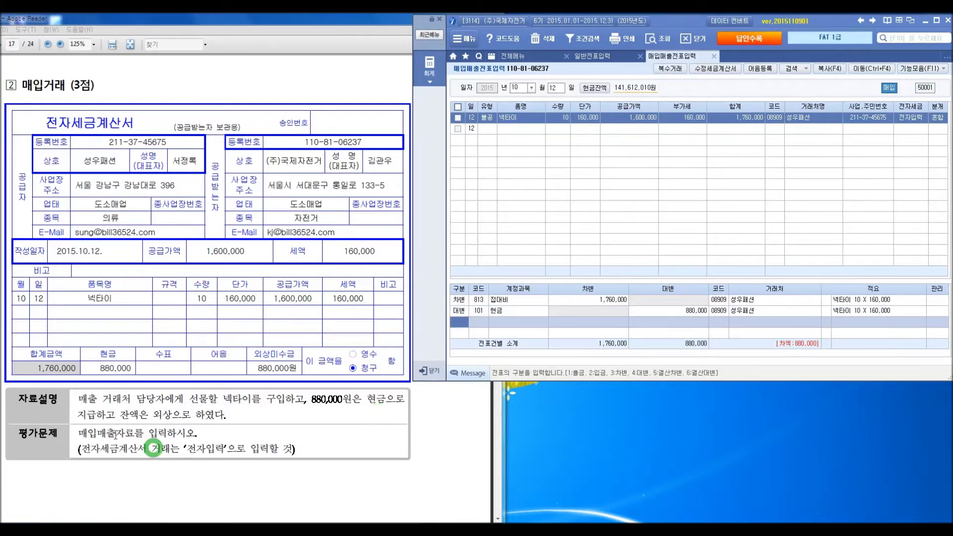
Step: Start a third journal line as 차변 and set its account to 253 미지급금
{"action": "type", "text": "3"}
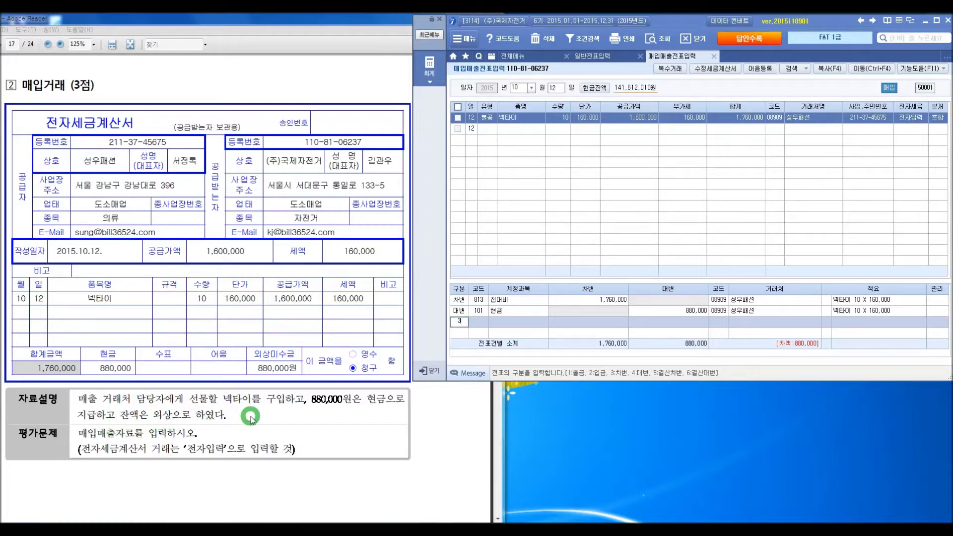
{"action": "key", "text": "Return"}
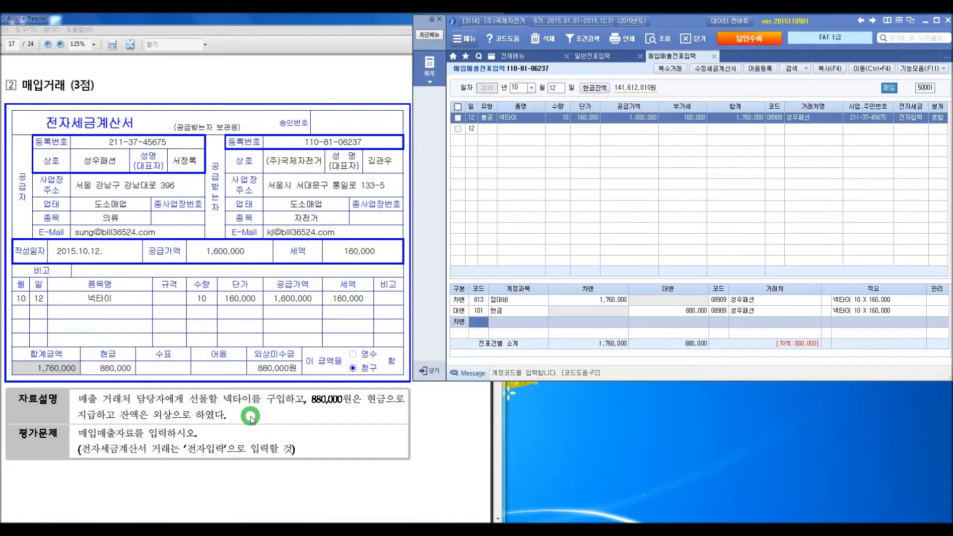
{"action": "type", "text": "ㅁ"}
{"action": "key", "text": "Return"}
{"action": "key", "text": "shift+Tab"}
{"action": "type", "text": "미지"}
{"action": "key", "text": "Return"}
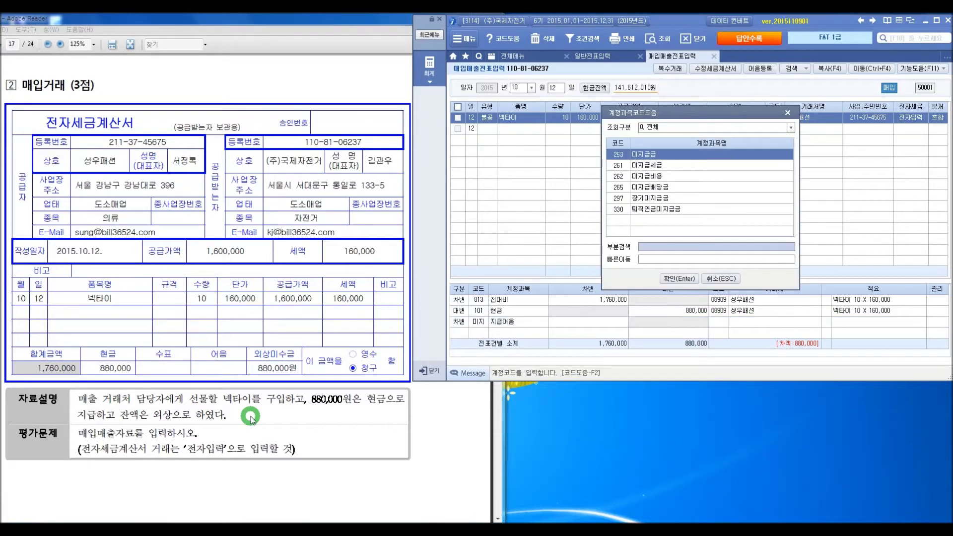
{"action": "key", "text": "Return"}
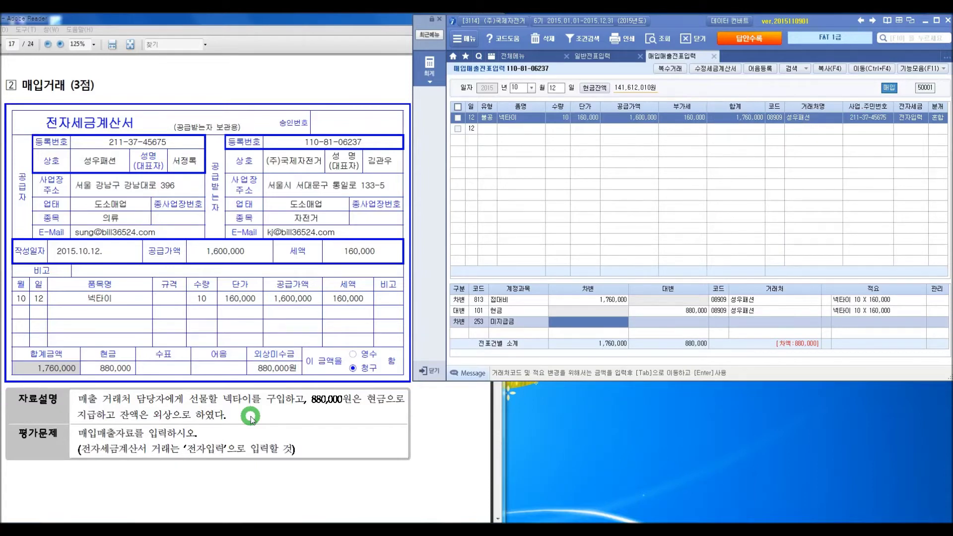
Step: Switch the 미지급금 line to 대변, enter 880,000, and return to the voucher row
{"action": "key", "text": "shift+Tab"}
{"action": "key", "text": "shift+Tab"}
{"action": "type", "text": "4"}
{"action": "key", "text": "Return"}
{"action": "key", "text": "Return"}
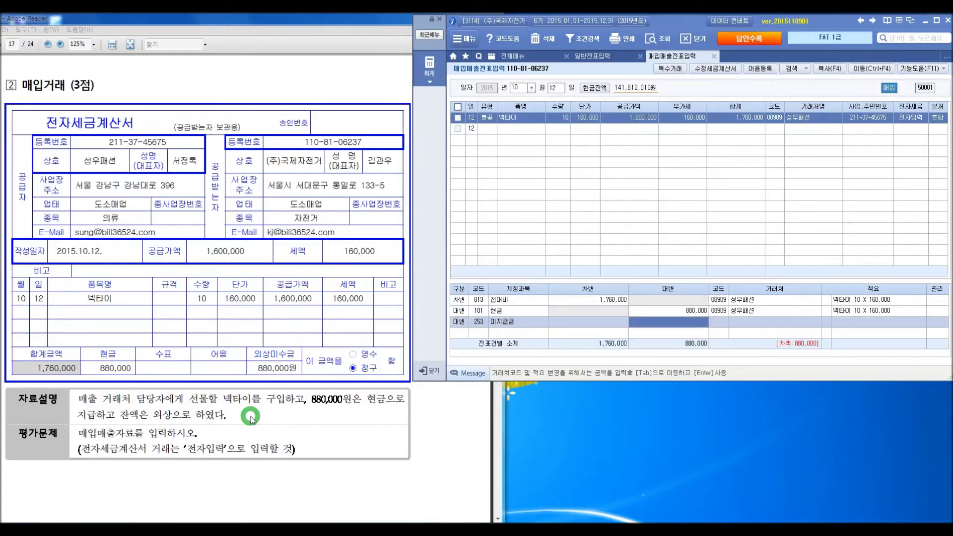
{"action": "type", "text": "8800000"}
{"action": "key", "text": "Return"}
{"action": "key", "text": "Up"}
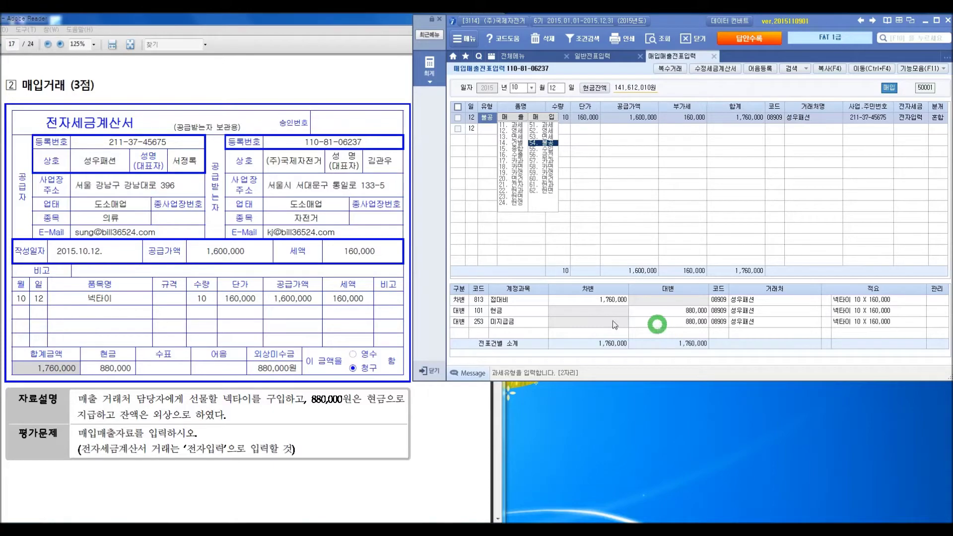
Step: Consult question 3 in the exercise document and start an October 24 voucher row with sales type 13 면세
{"action": "left_click", "coordinate": [320, 383]}
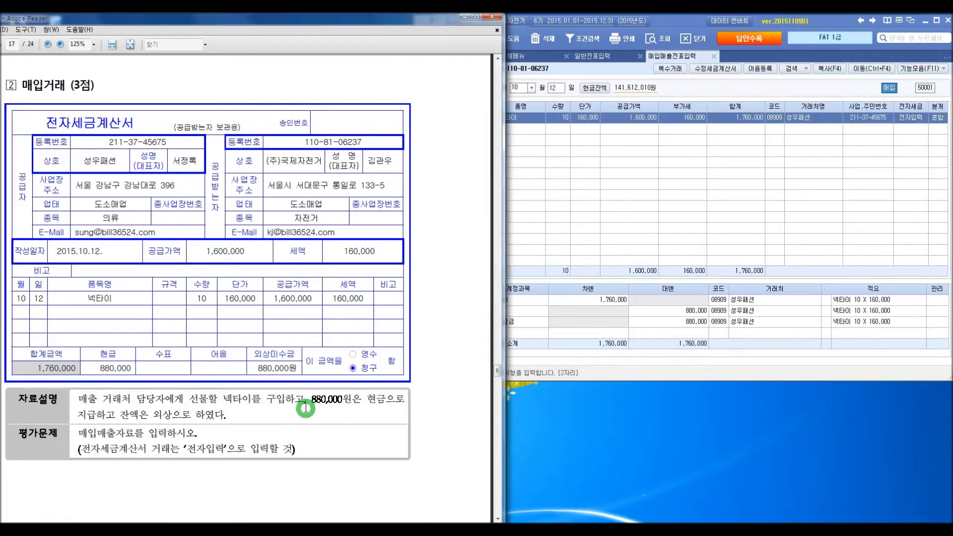
{"action": "scroll", "coordinate": [294, 395], "scroll_direction": "down", "scroll_amount": 5}
{"action": "scroll", "coordinate": [294, 396], "scroll_direction": "down", "scroll_amount": 7}
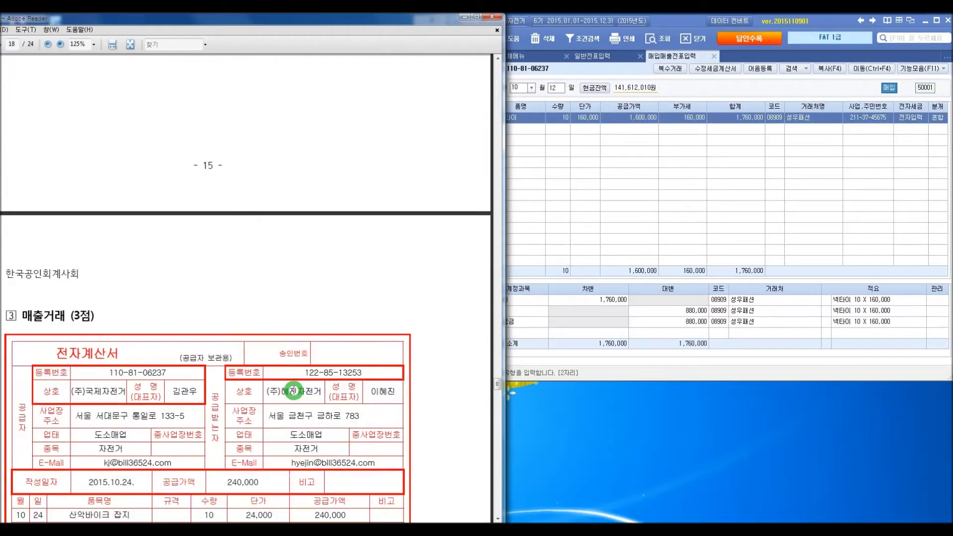
{"action": "scroll", "coordinate": [294, 386], "scroll_direction": "down", "scroll_amount": 1}
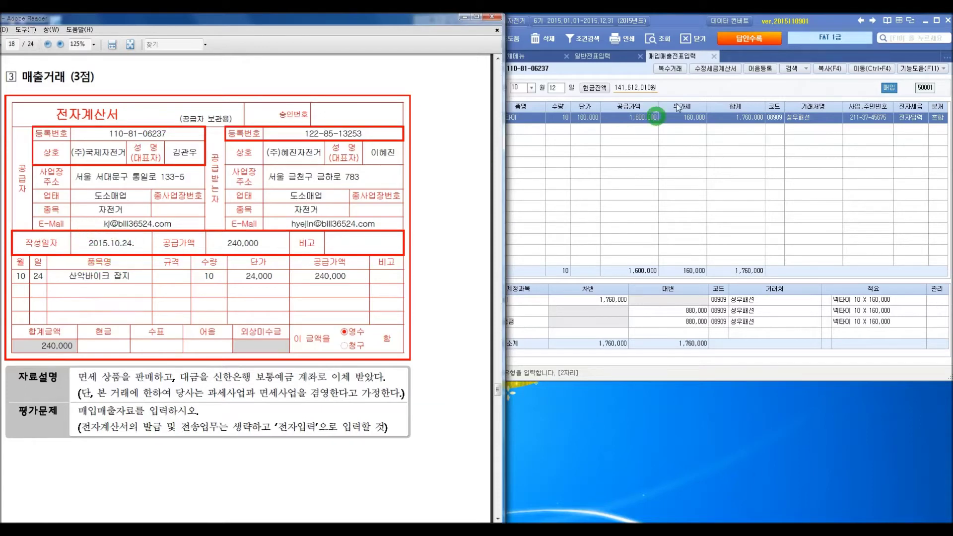
{"action": "left_click", "coordinate": [695, 87]}
{"action": "left_click", "coordinate": [556, 88]}
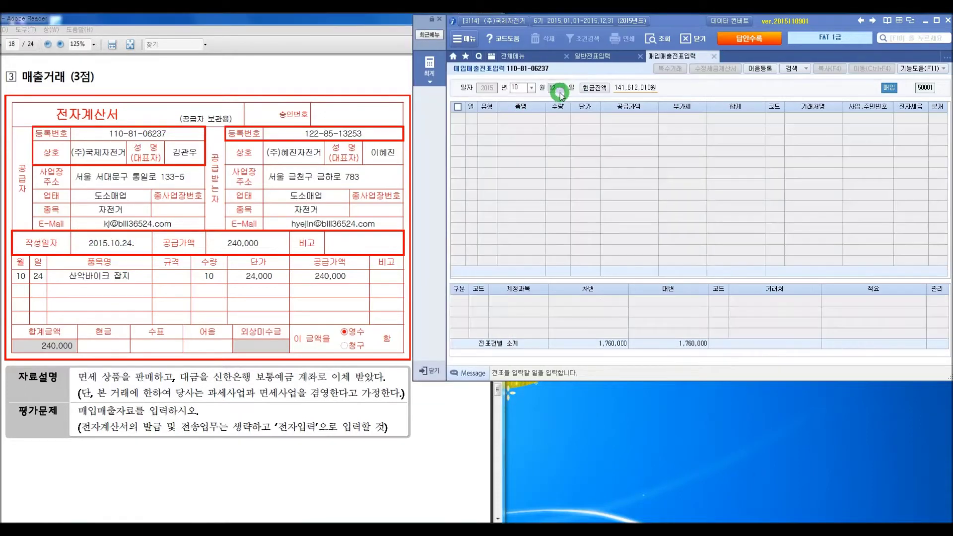
{"action": "type", "text": "24"}
{"action": "key", "text": "Return"}
{"action": "key", "text": "Return"}
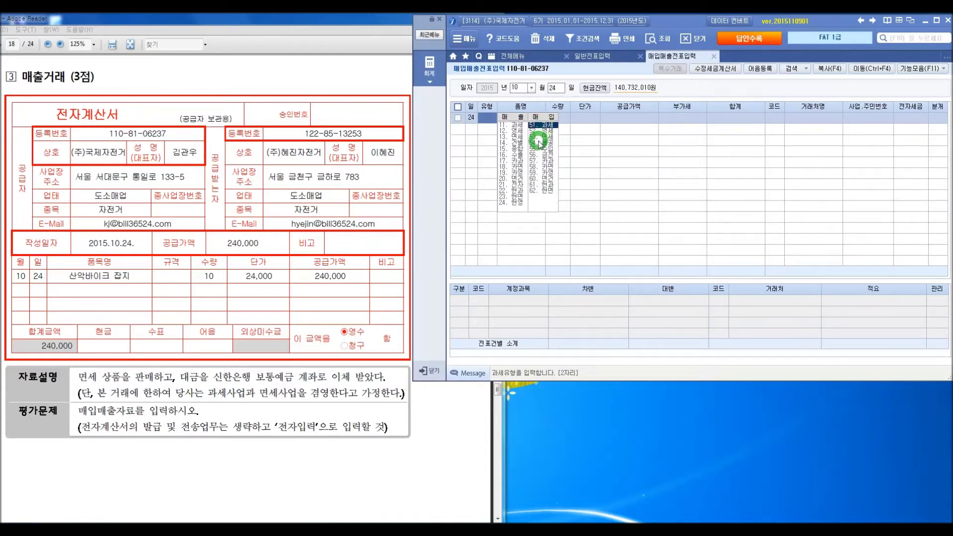
{"action": "left_click", "coordinate": [519, 140]}
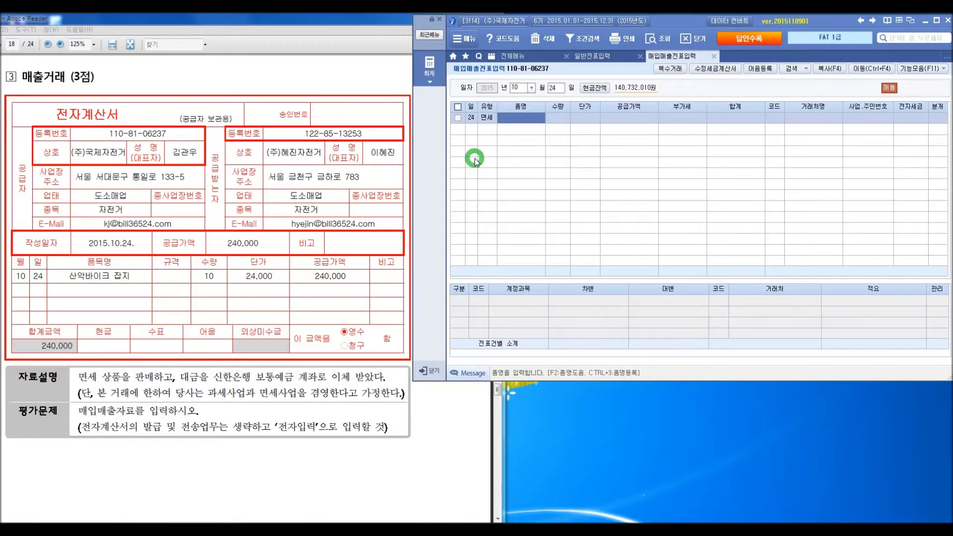
Step: Enter the item 산악바이크 잡지 with quantity 10 and unit price 24,000 in the October 24 row
{"action": "type", "text": "산악ㅂ"}
{"action": "type", "text": "바이크 잡지"}
{"action": "key", "text": "Return"}
{"action": "type", "text": "10"}
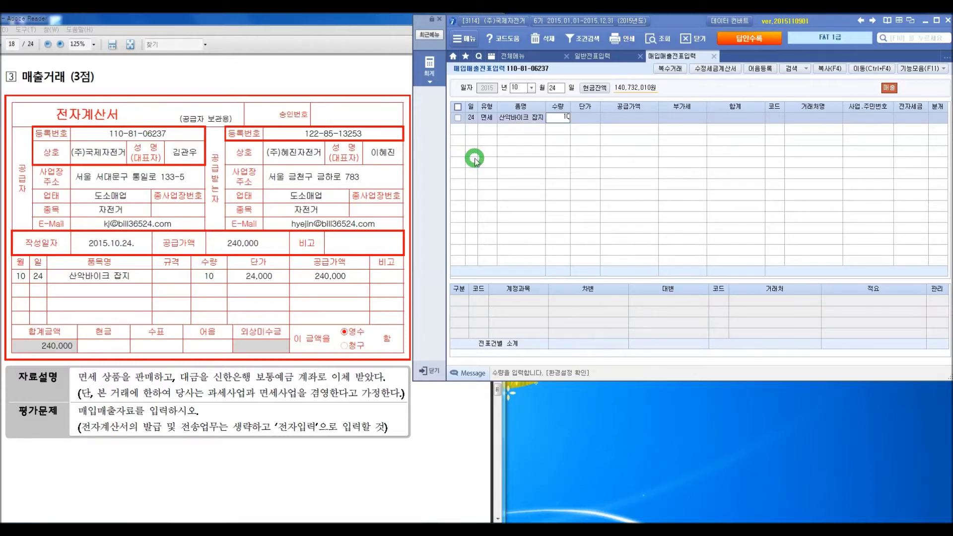
{"action": "key", "text": "Return"}
{"action": "type", "text": "24000"}
{"action": "key", "text": "Return"}
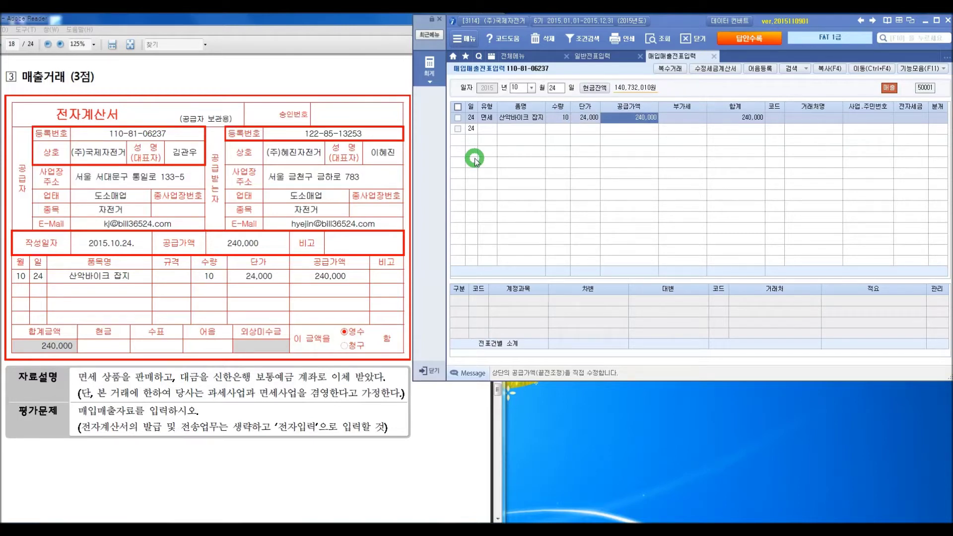
{"action": "key", "text": "Return"}
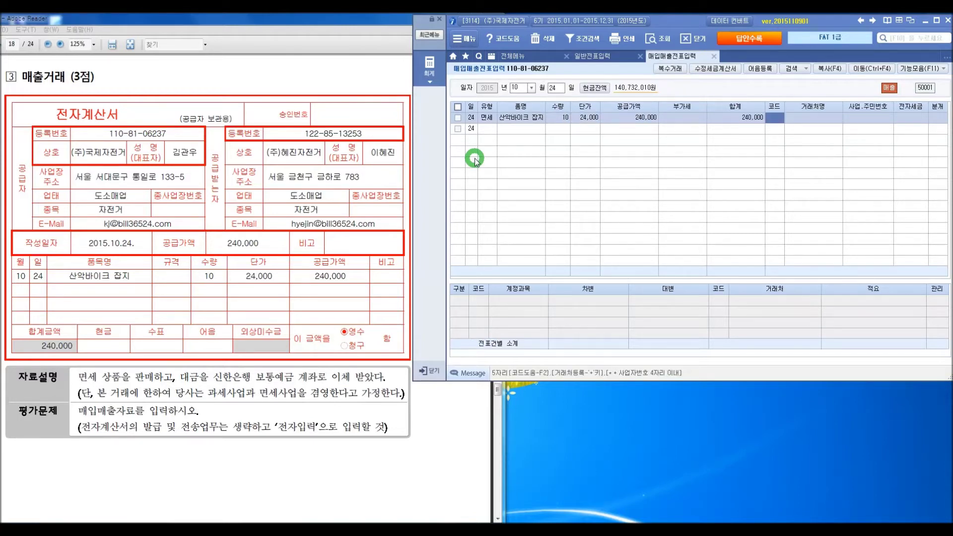
Step: Set the voucher's partner to (주)혜진자전거, its electronic invoice field to 전자입력 and its journal type to 혼합
{"action": "key", "text": "F2"}
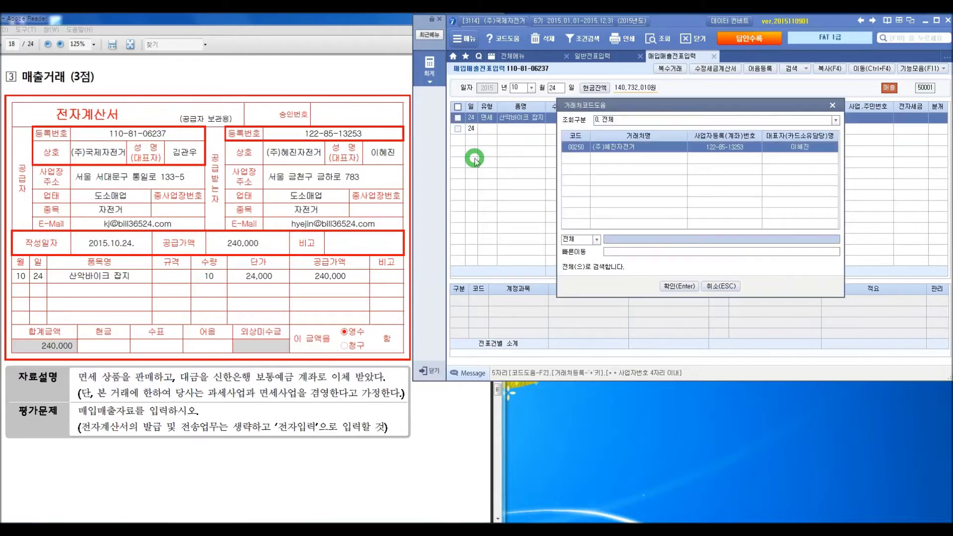
{"action": "key", "text": "Return"}
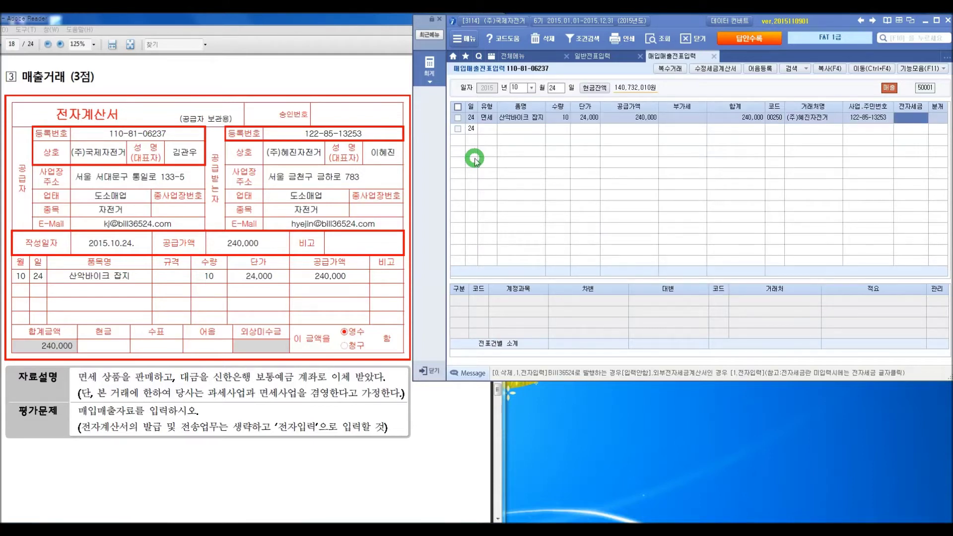
{"action": "type", "text": "1"}
{"action": "key", "text": "Return"}
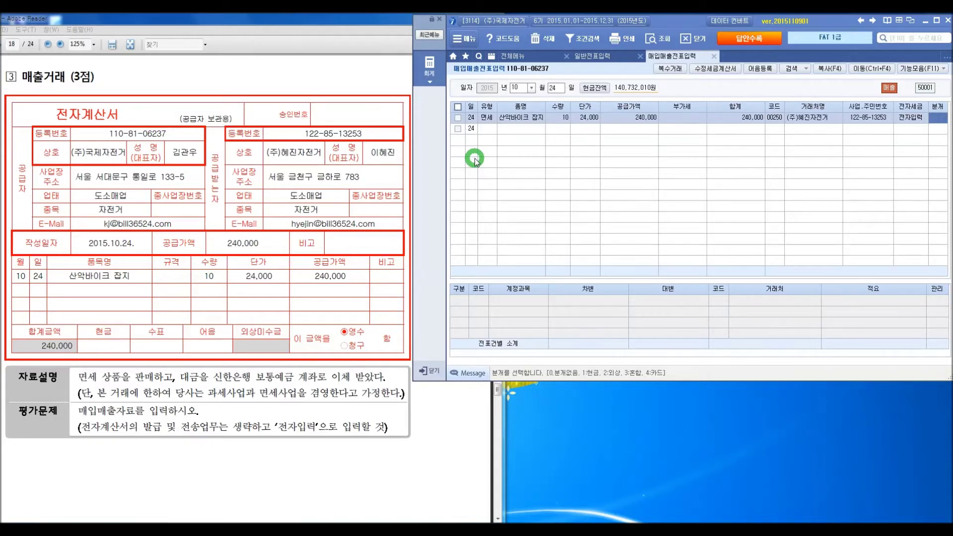
{"action": "type", "text": "3"}
{"action": "key", "text": "Return"}
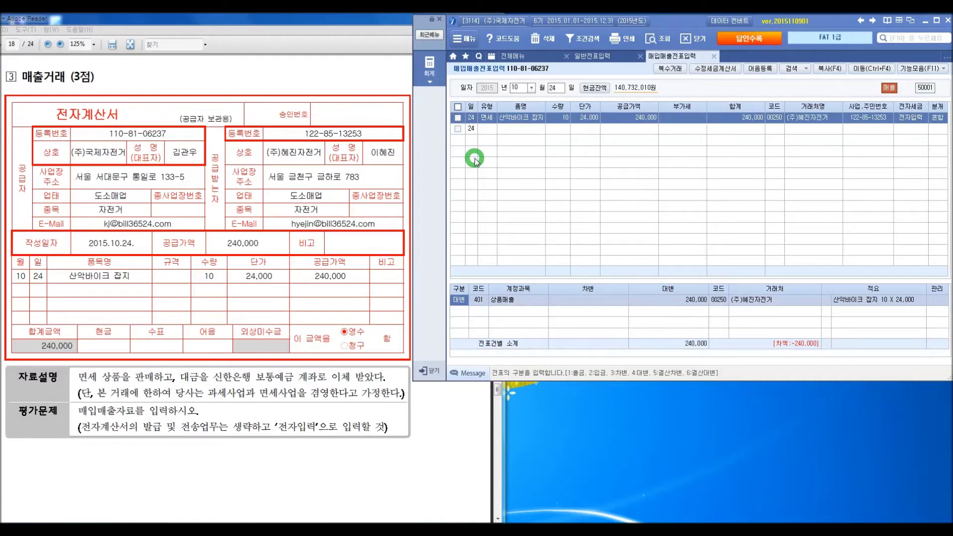
Step: Keep the 상품매출 credit line and add a debit line for account 103 보통예금 with 240,000
{"action": "key", "text": "Return"}
{"action": "key", "text": "Return"}
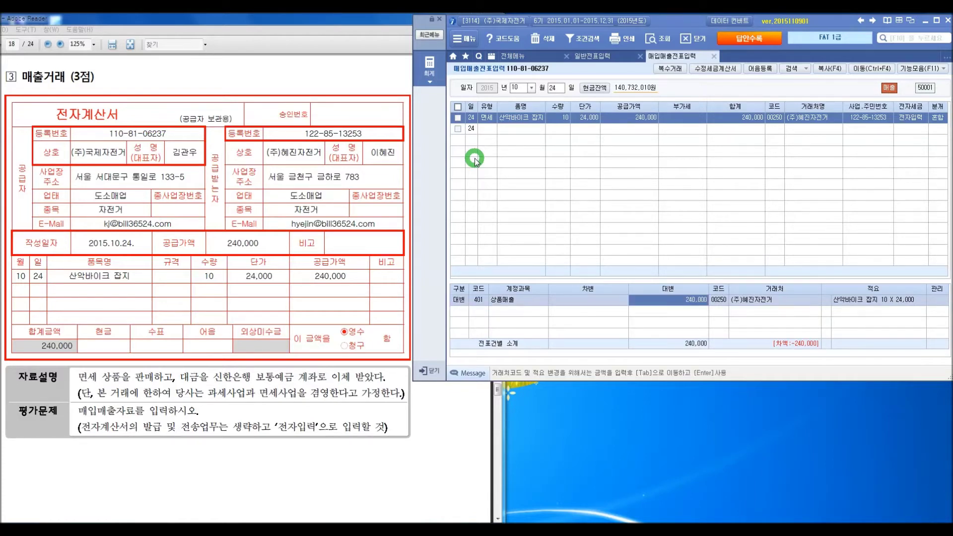
{"action": "key", "text": "Return"}
{"action": "key", "text": "Return"}
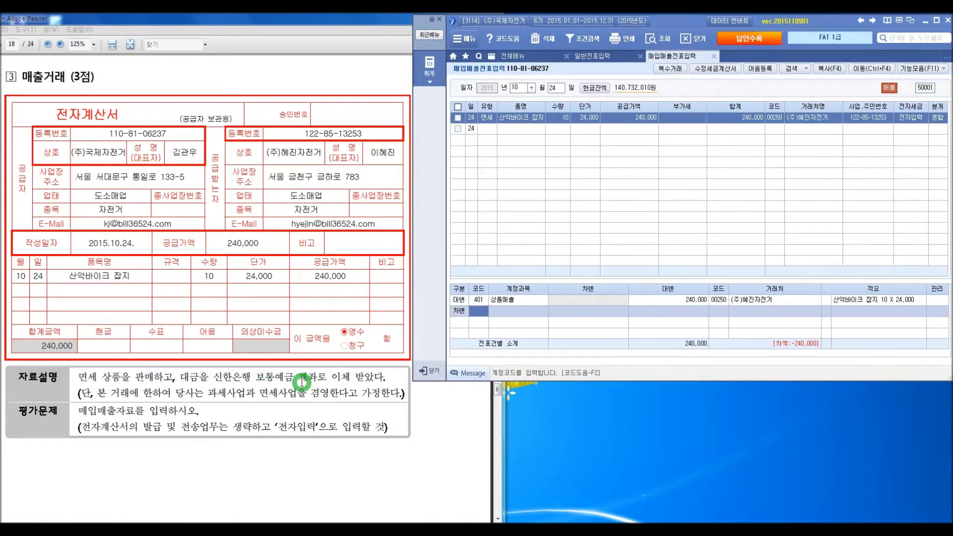
{"action": "type", "text": "103"}
{"action": "key", "text": "Return"}
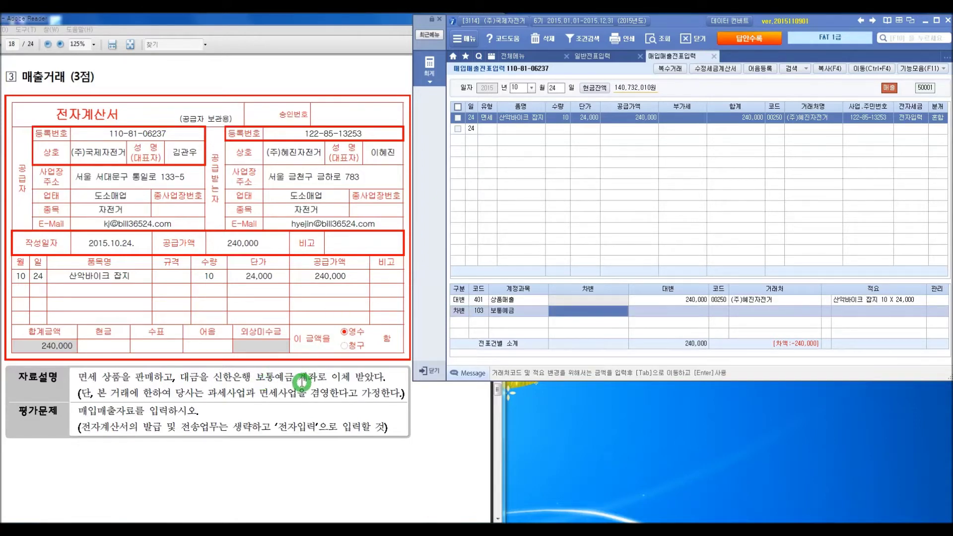
{"action": "type", "text": "2400000"}
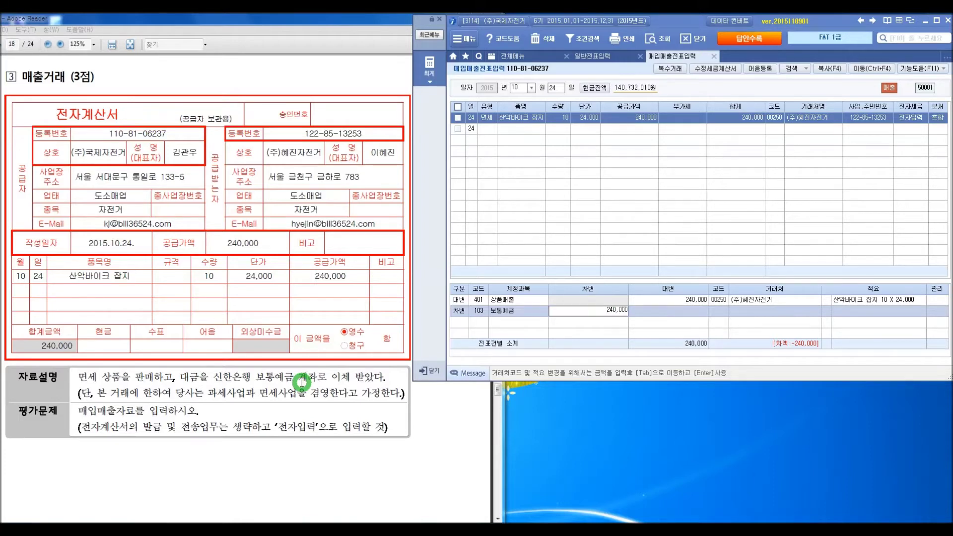
{"action": "key", "text": "Return"}
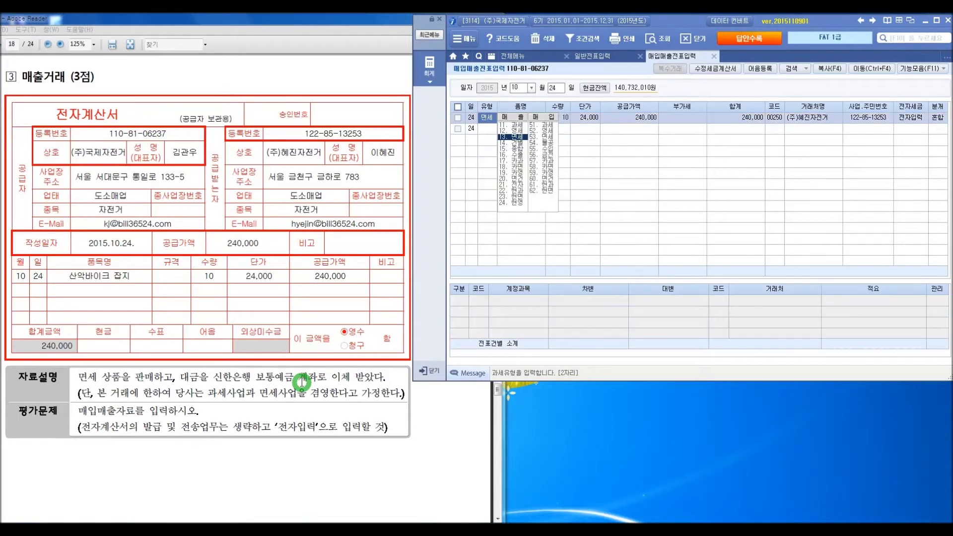
Step: Change the 보통예금 line's partner to 신한은행 and return to the October 24 voucher's journal lines
{"action": "left_click", "coordinate": [720, 311]}
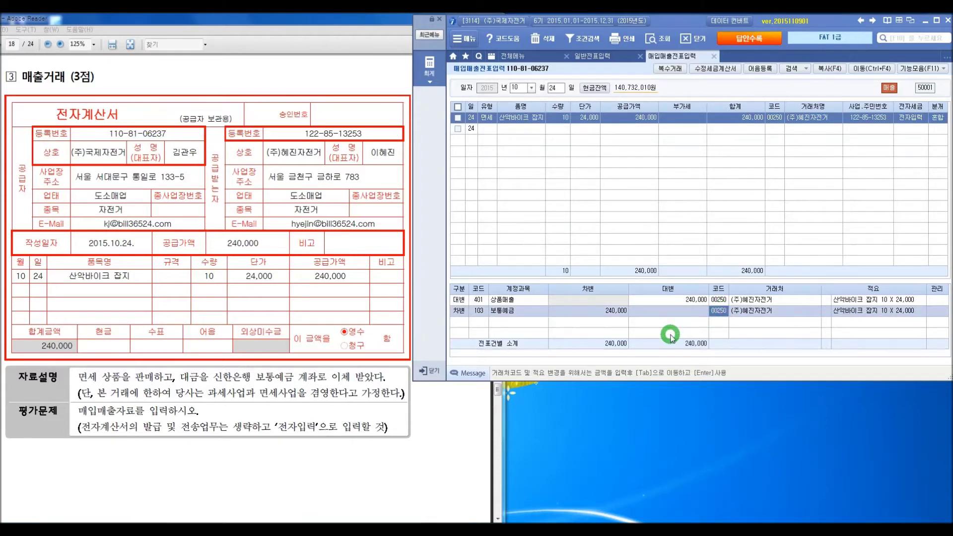
{"action": "type", "text": "신한"}
{"action": "key", "text": "Return"}
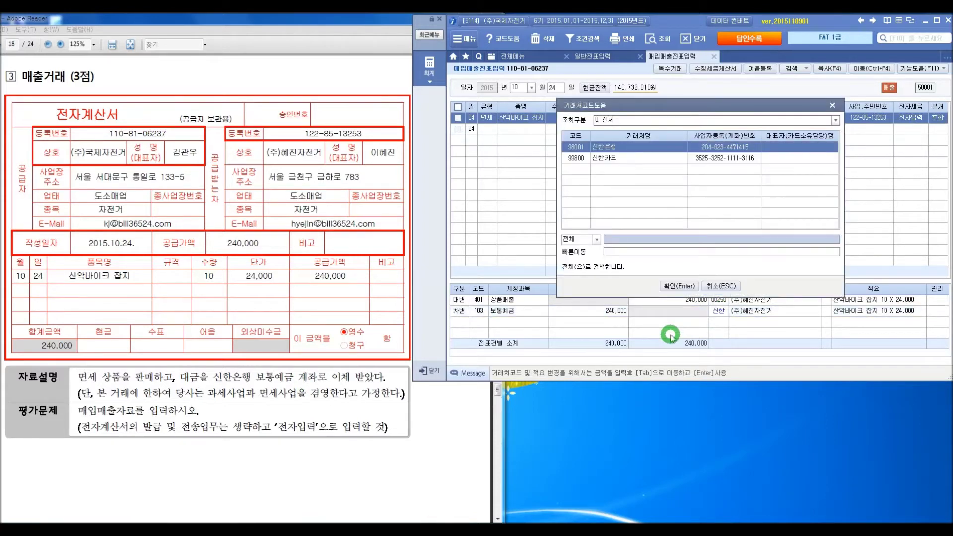
{"action": "key", "text": "Return"}
{"action": "key", "text": "Return"}
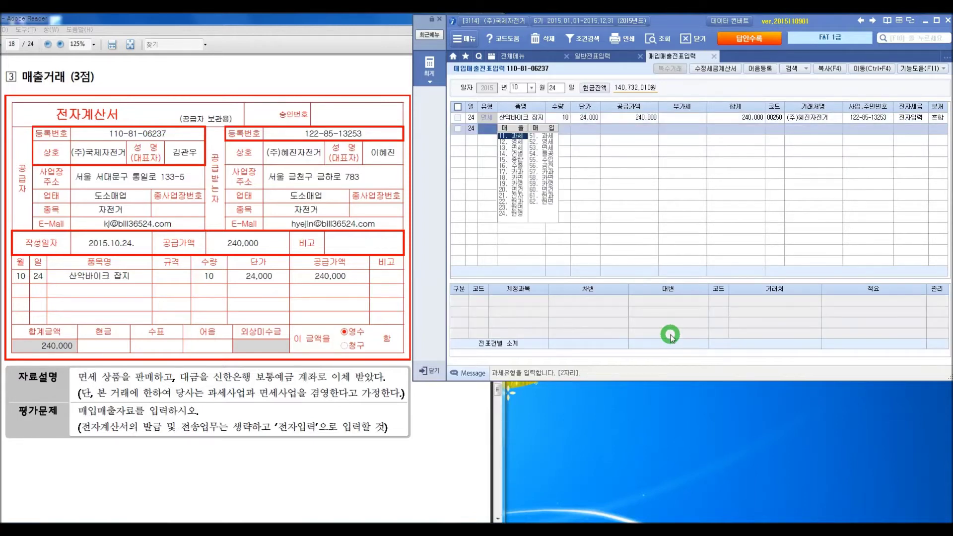
{"action": "key", "text": "Up"}
{"action": "left_click", "coordinate": [556, 323]}
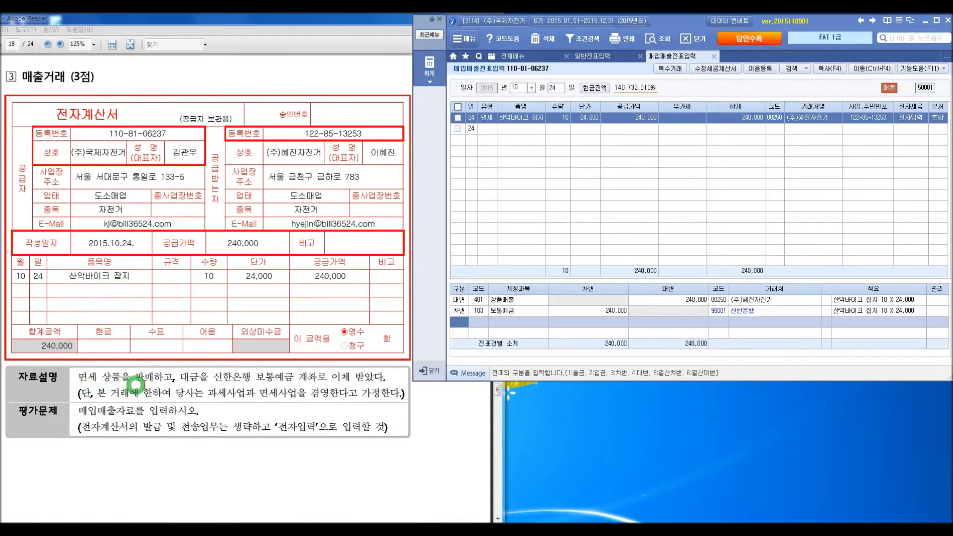
{"action": "left_click", "coordinate": [674, 303]}
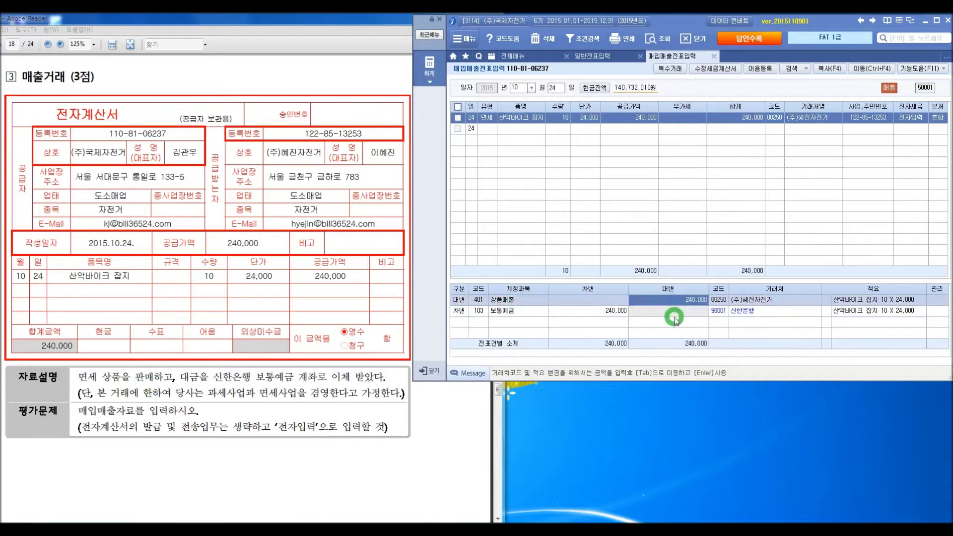
Step: Consult question 4 in the exercise document and bring up the vouchers dated November 10
{"action": "left_click", "coordinate": [324, 408]}
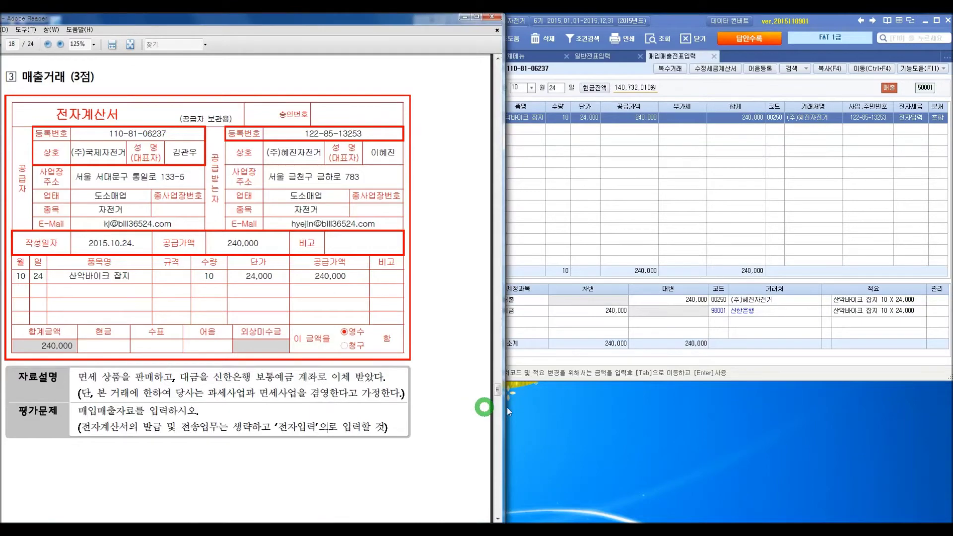
{"action": "left_click_drag", "start_coordinate": [499, 392], "coordinate": [499, 407]}
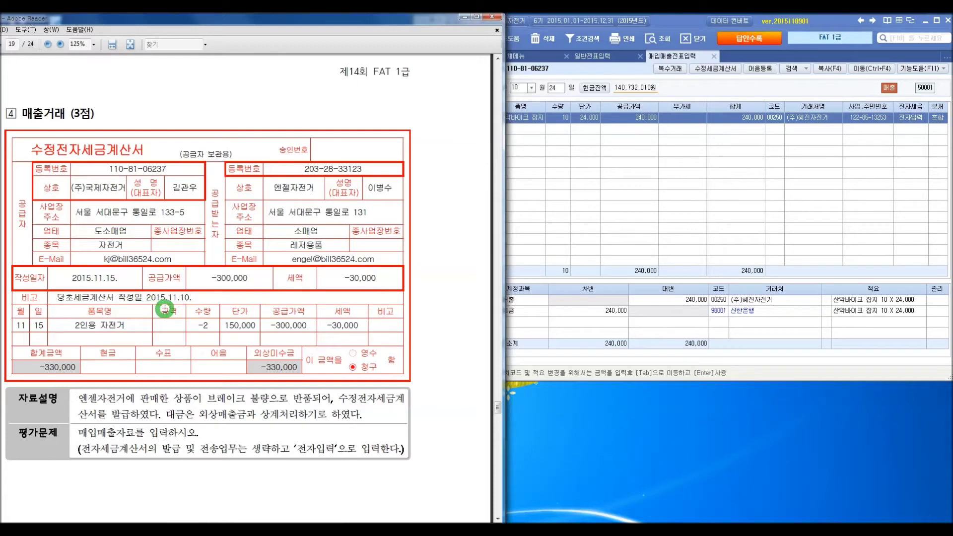
{"action": "left_click", "coordinate": [670, 97]}
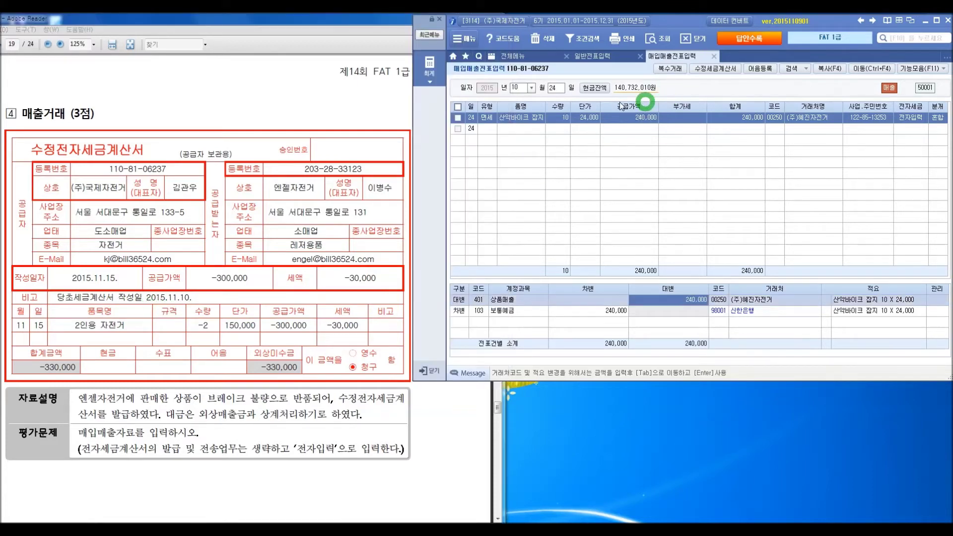
{"action": "left_click", "coordinate": [518, 89]}
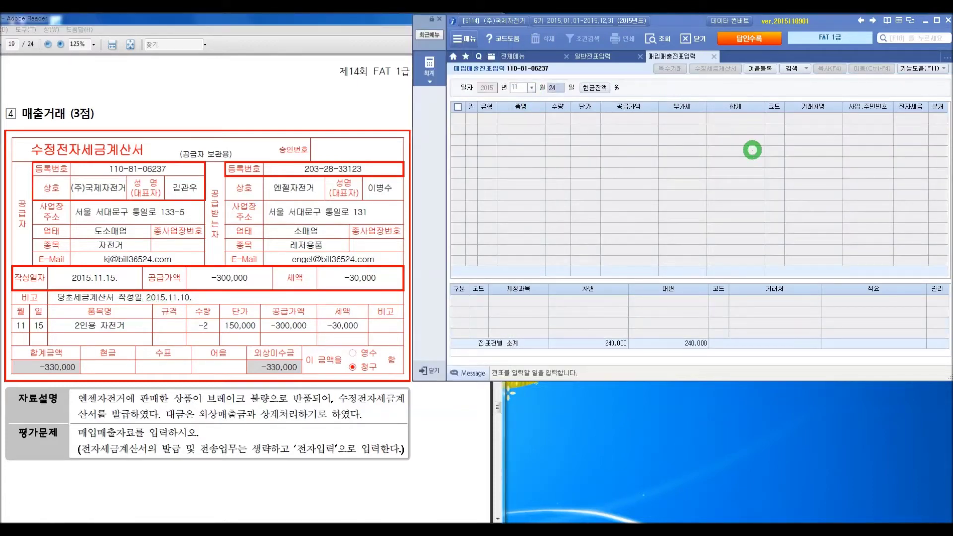
{"action": "type", "text": "10"}
{"action": "key", "text": "Return"}
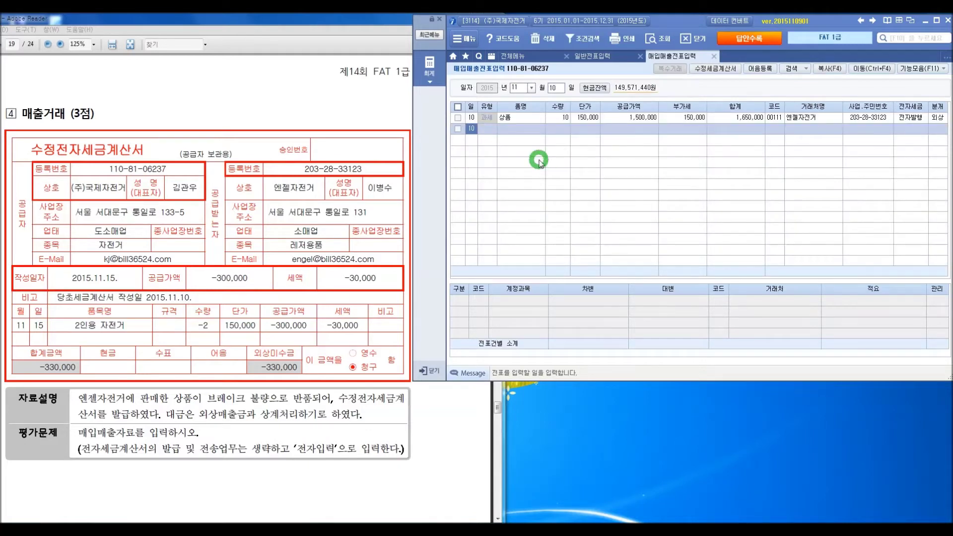
Step: Start a corrected tax invoice for the November 10 엔젤자전거 sale with the correction reason 3. 환입
{"action": "left_click", "coordinate": [599, 118]}
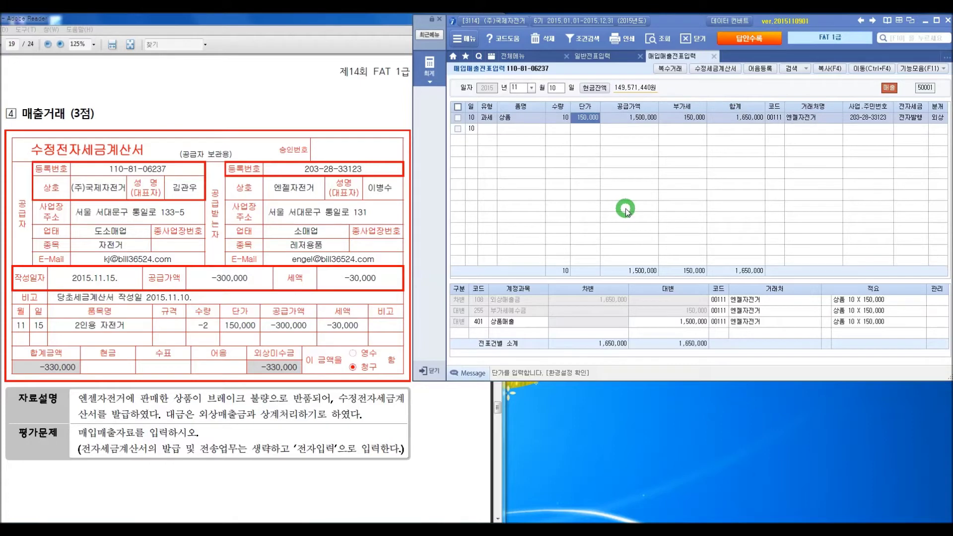
{"action": "left_click", "coordinate": [729, 70]}
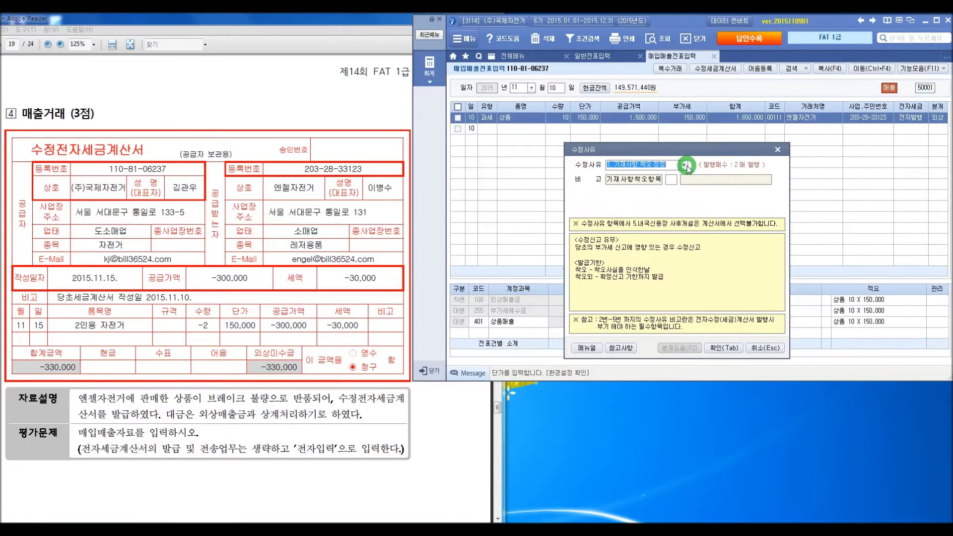
{"action": "left_click", "coordinate": [686, 165]}
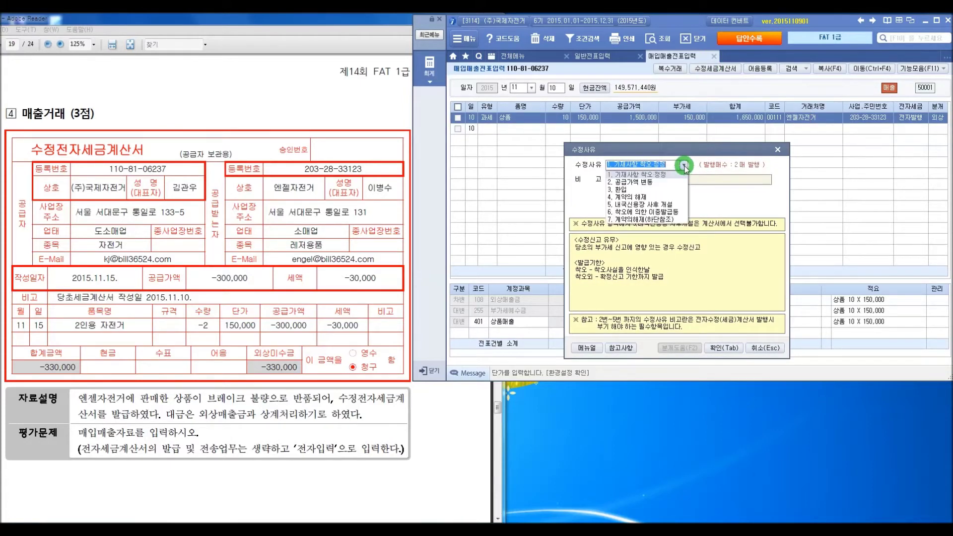
{"action": "left_click", "coordinate": [674, 194]}
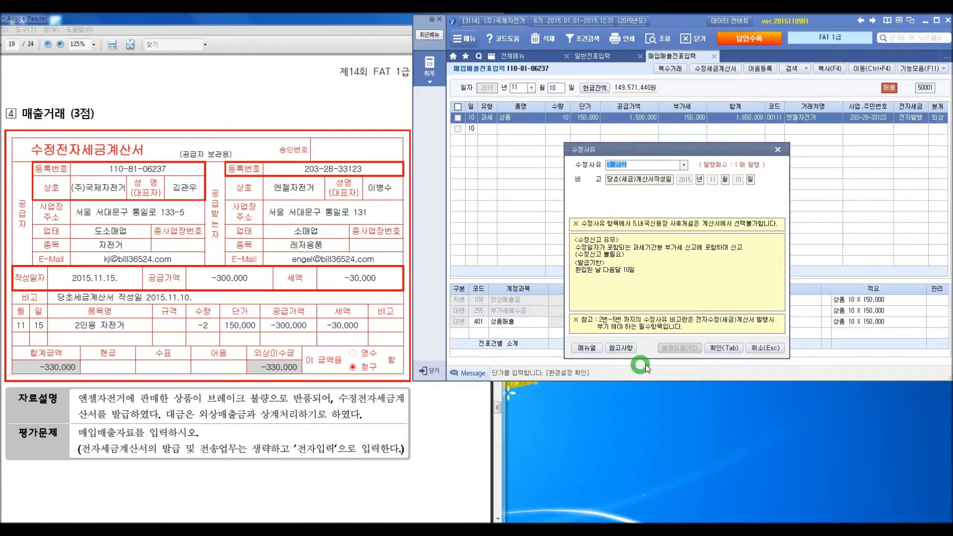
{"action": "left_click", "coordinate": [726, 348]}
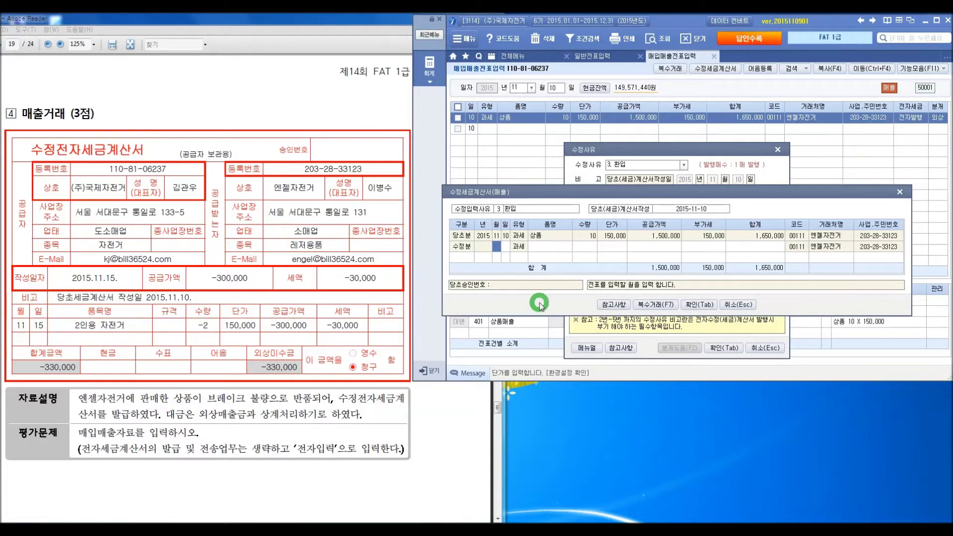
Step: Enter the correction line dated November 15 with item 2인용 자전거, quantity -2 and unit price 150,000, and save the corrected invoice
{"action": "key", "text": "Return"}
{"action": "key", "text": "Return"}
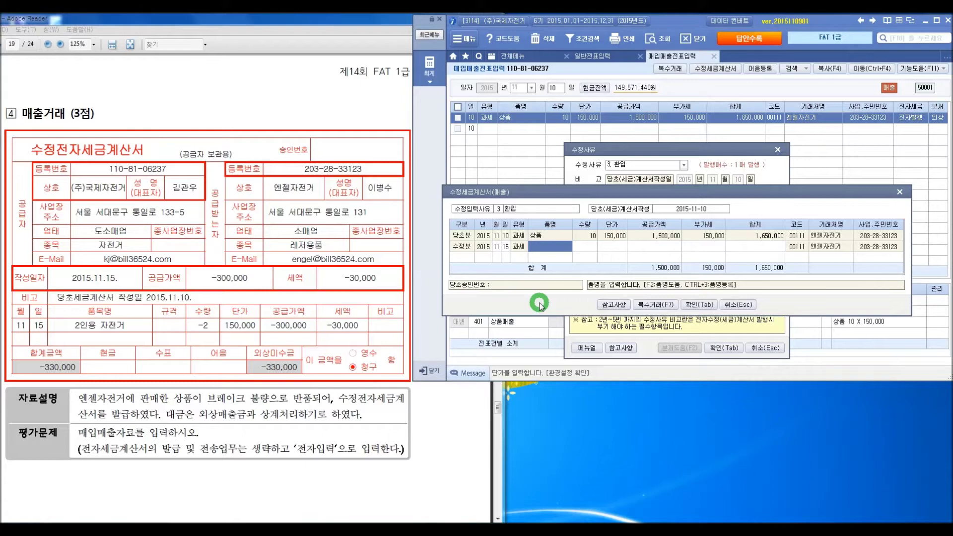
{"action": "type", "text": "2인용 자전거"}
{"action": "key", "text": "Return"}
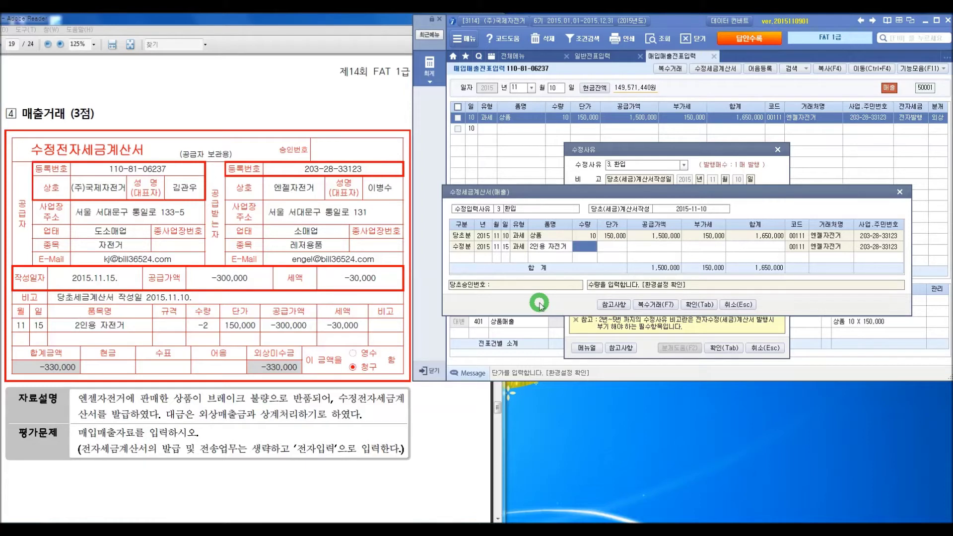
{"action": "key", "text": "Return"}
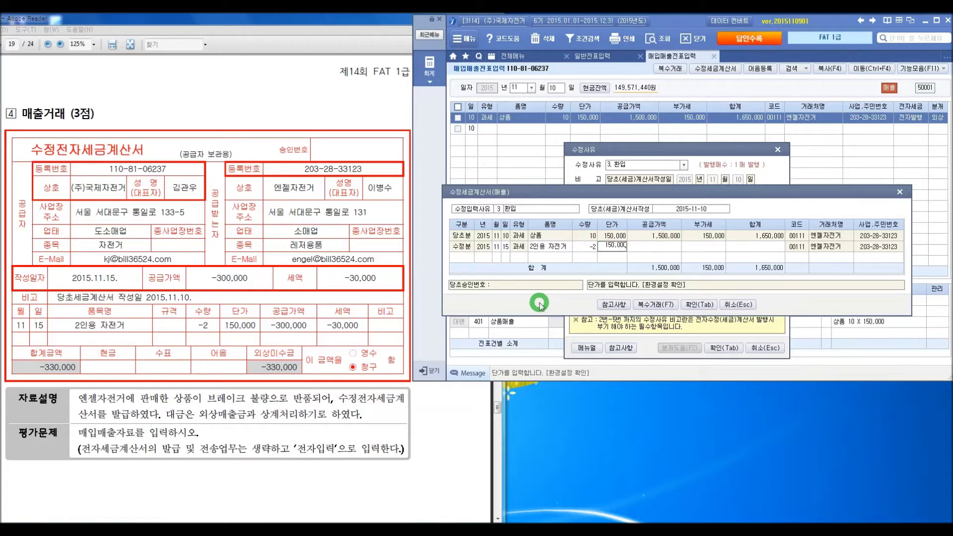
{"action": "key", "text": "Return"}
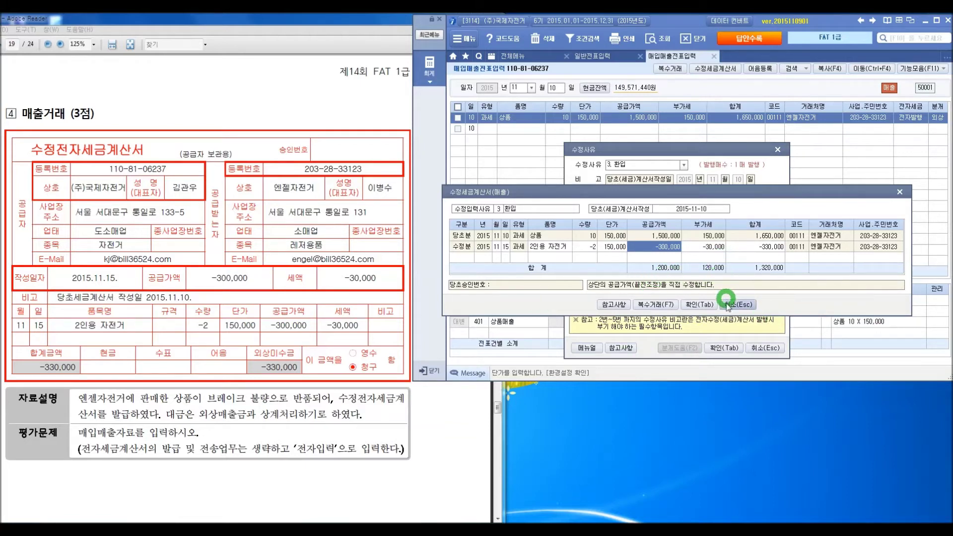
{"action": "left_click", "coordinate": [698, 305]}
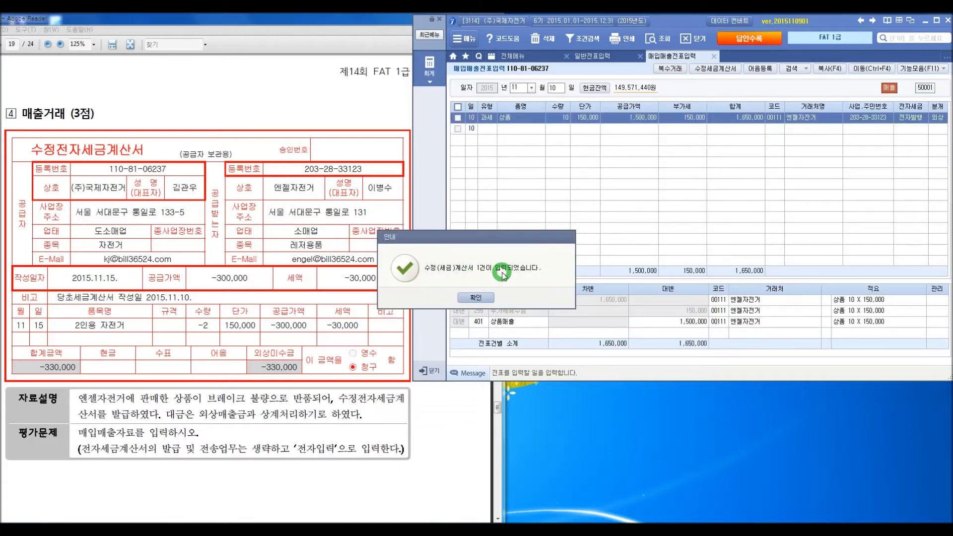
{"action": "left_click", "coordinate": [476, 298]}
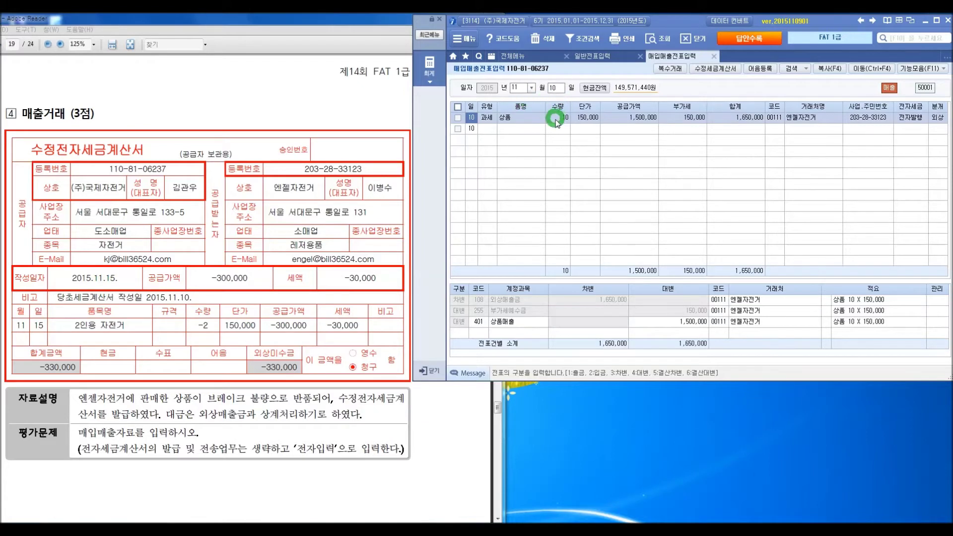
Step: Bring up the vouchers dated November 15 and select the 2인용 자전거 correction entry
{"action": "left_click", "coordinate": [556, 88]}
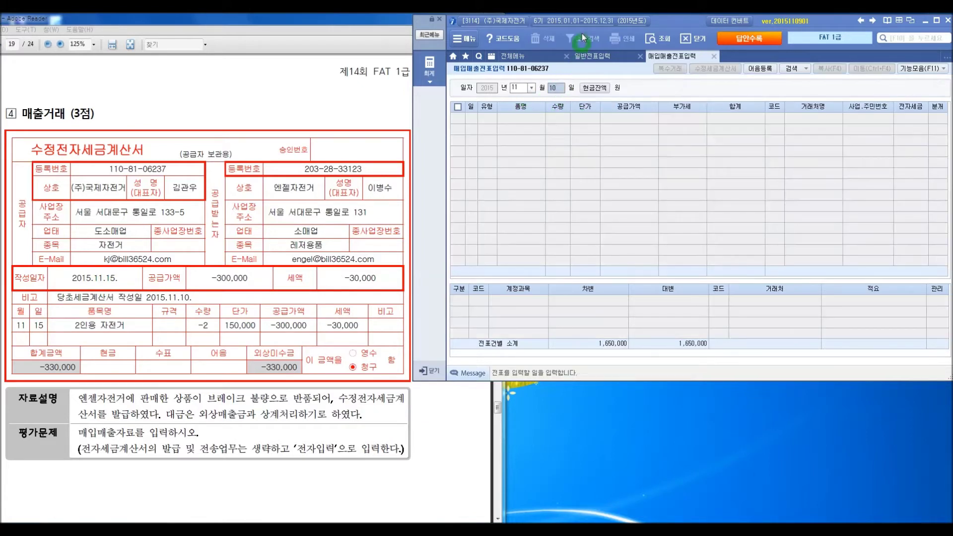
{"action": "key", "text": "Return"}
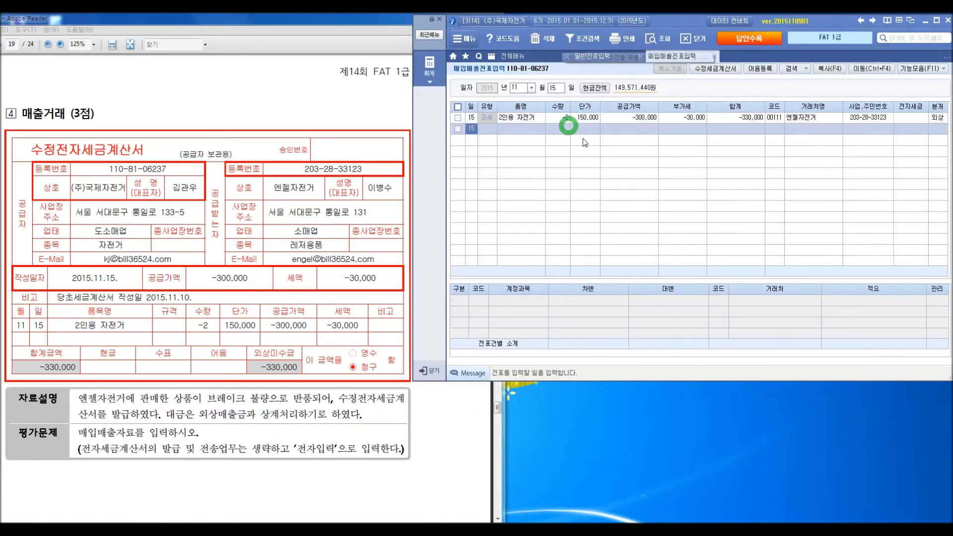
{"action": "left_click", "coordinate": [598, 123]}
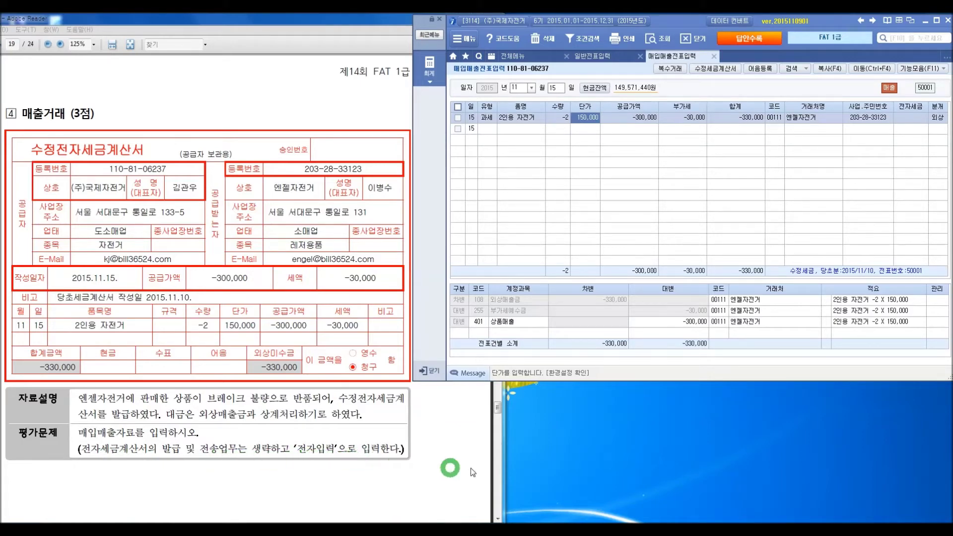
Step: Mark the November 15 correction's electronic tax invoice as 전자입력 and keep its 외상 journal type and 상품매출 credit line
{"action": "left_click", "coordinate": [901, 120]}
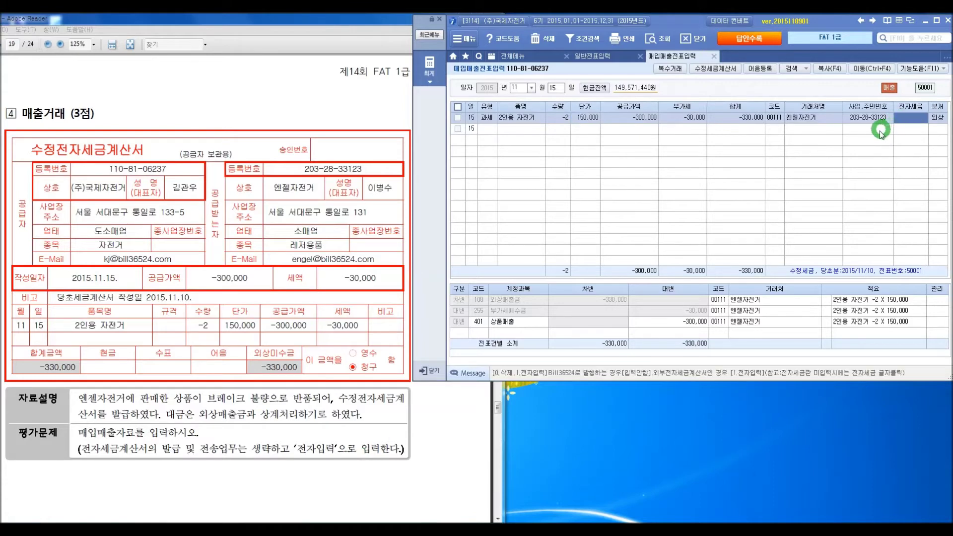
{"action": "key", "text": "1"}
{"action": "key", "text": "Return"}
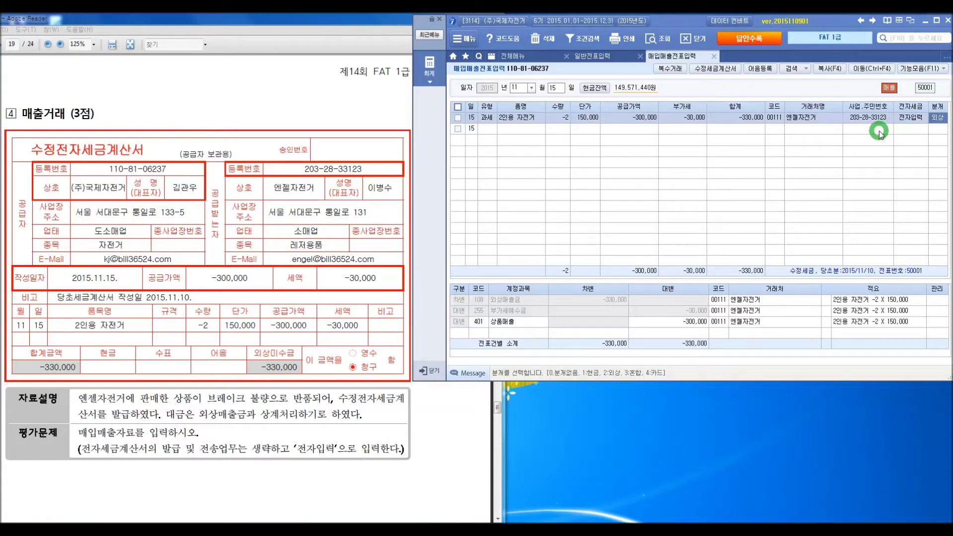
{"action": "key", "text": "Return"}
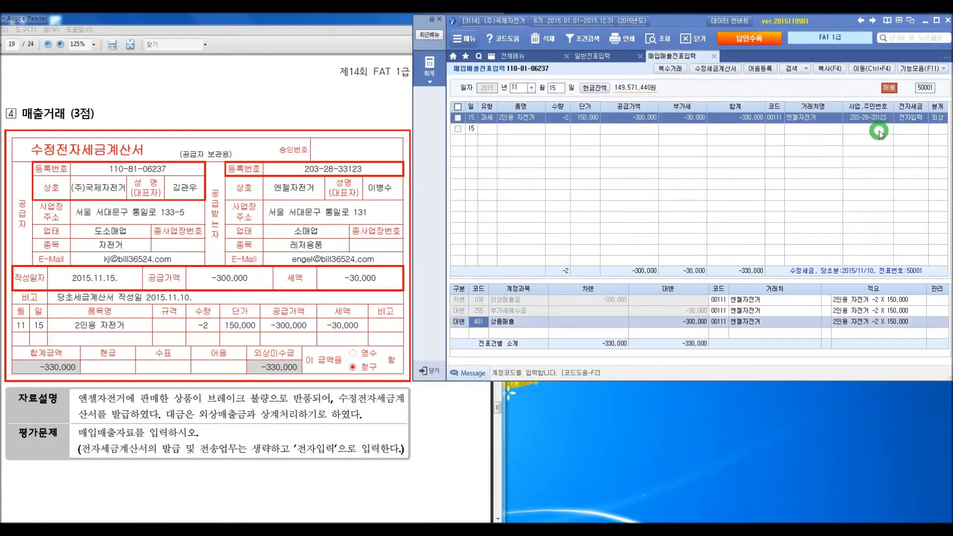
{"action": "key", "text": "Return"}
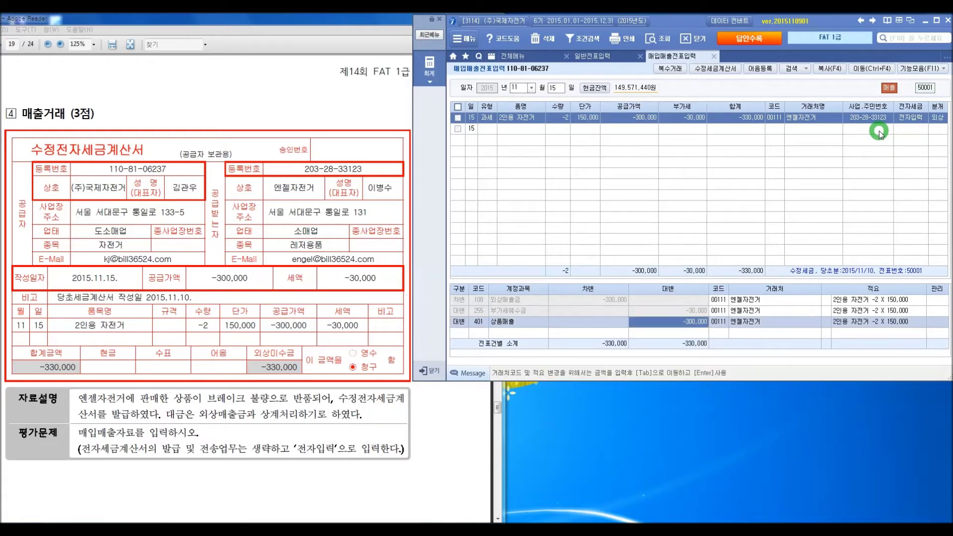
{"action": "key", "text": "Return"}
{"action": "key", "text": "Up"}
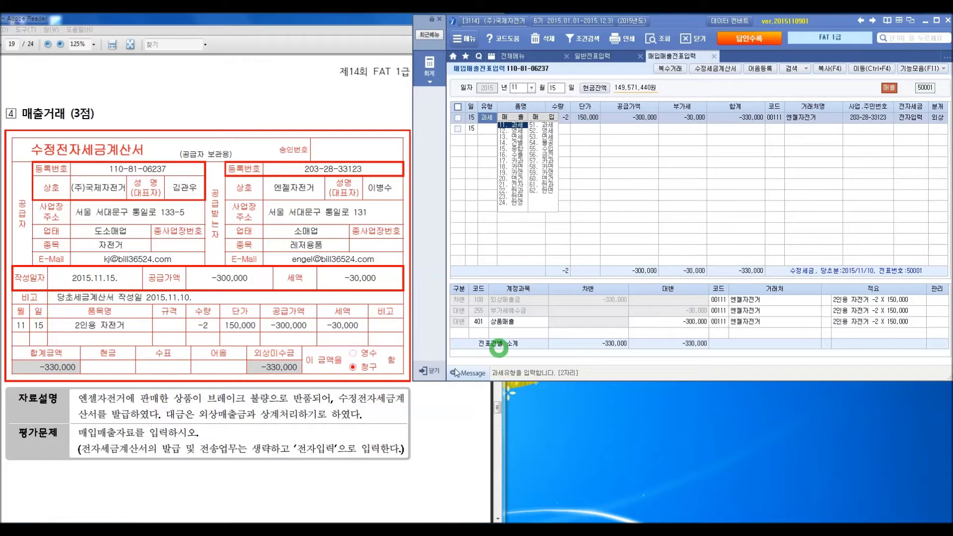
Step: Consult question 5 in the exercise document and bring up the vouchers dated November 20
{"action": "left_click", "coordinate": [320, 417]}
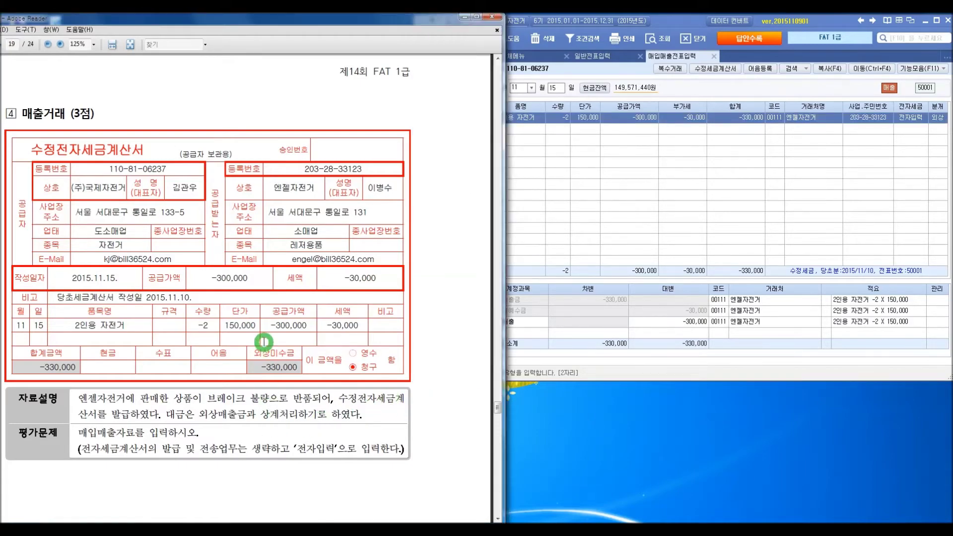
{"action": "scroll", "coordinate": [265, 342], "scroll_direction": "down", "scroll_amount": 10}
{"action": "scroll", "coordinate": [265, 342], "scroll_direction": "down", "scroll_amount": 10}
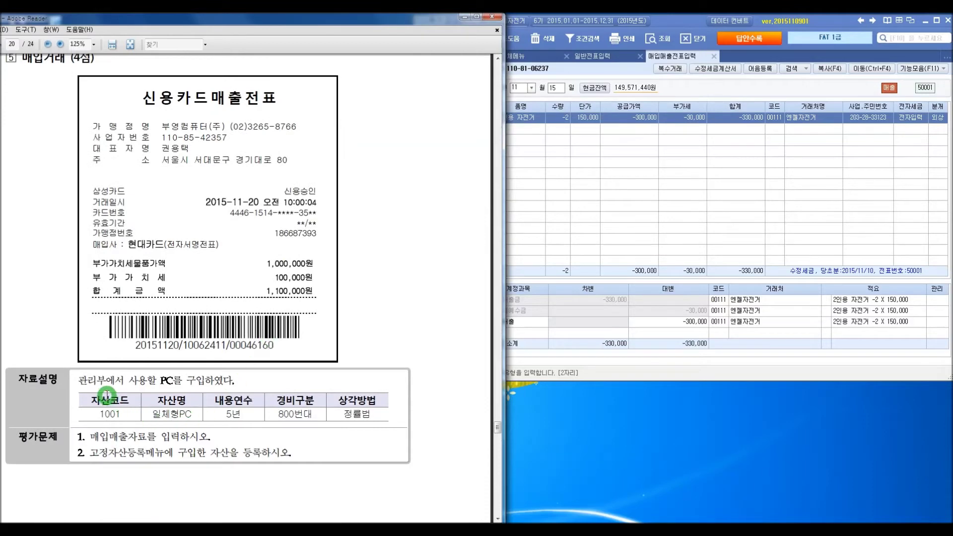
{"action": "scroll", "coordinate": [110, 398], "scroll_direction": "up", "scroll_amount": 2}
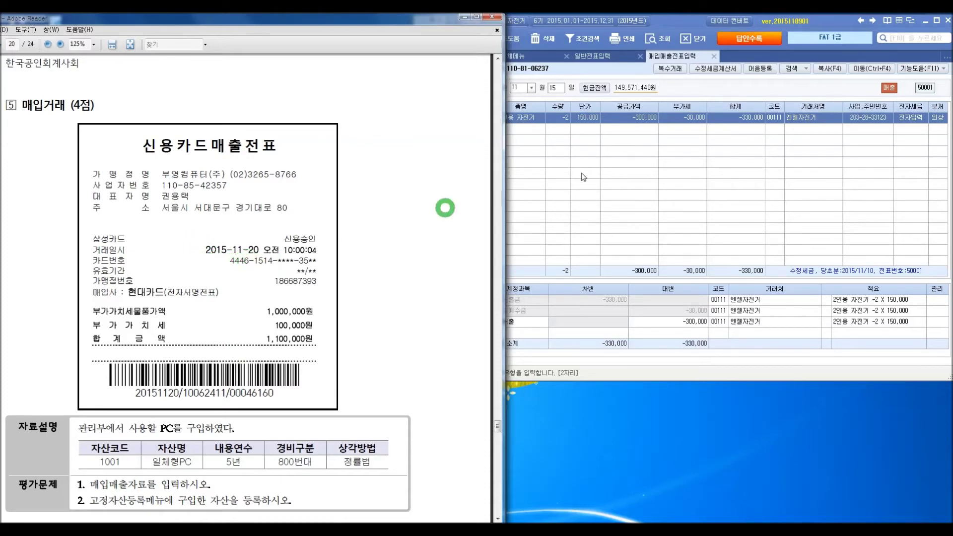
{"action": "left_click", "coordinate": [748, 95]}
{"action": "left_click", "coordinate": [553, 88]}
{"action": "type", "text": "20"}
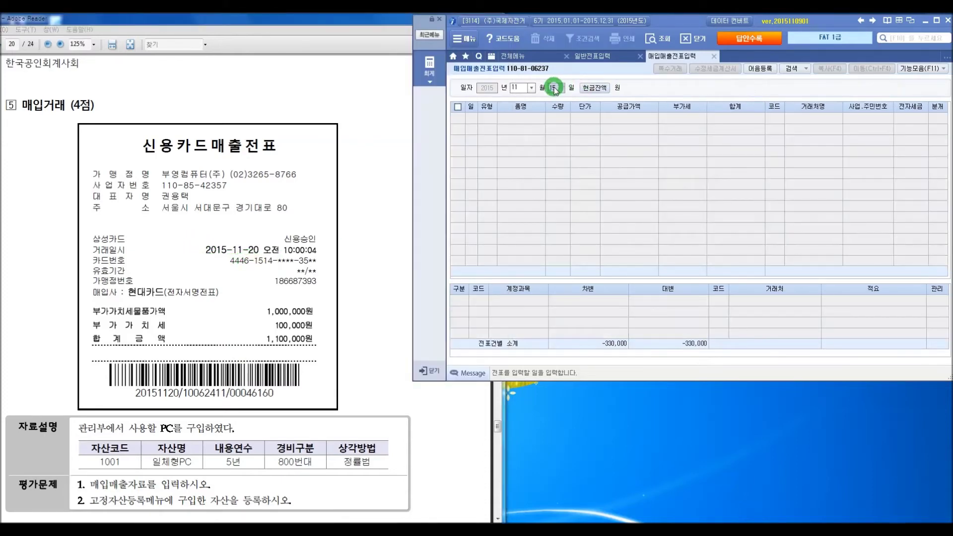
{"action": "key", "text": "Return"}
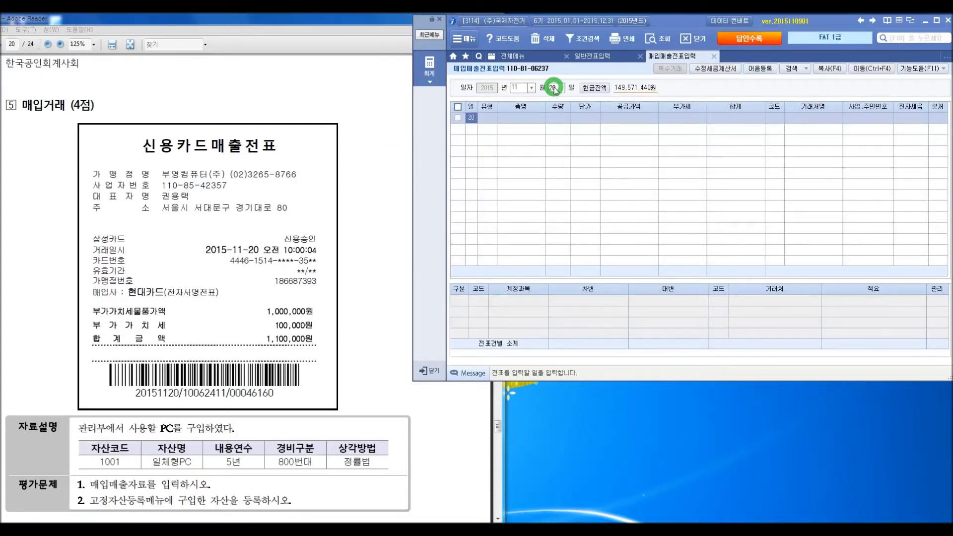
Step: Start a November 20 purchase entry of type 57. 카과 with 99601 현대카드 as the credit card
{"action": "key", "text": "Return"}
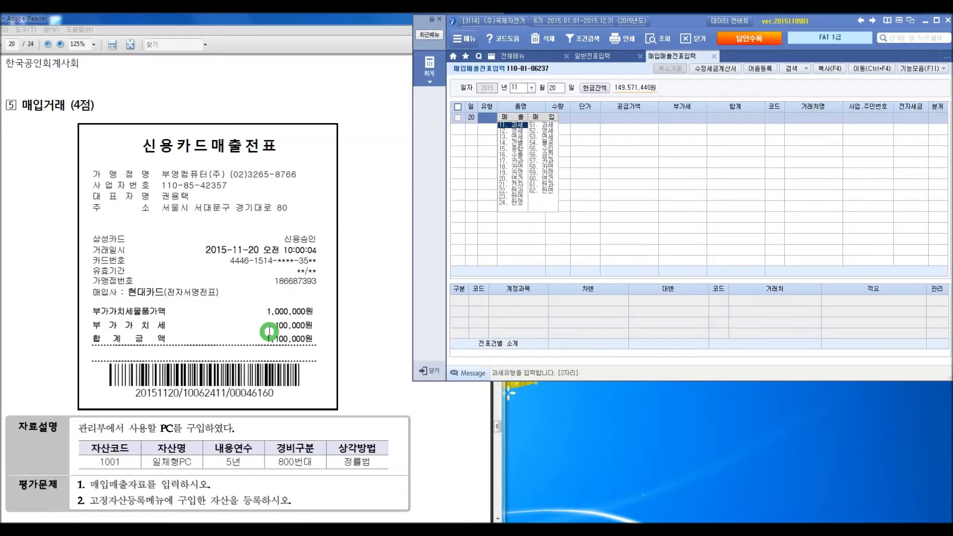
{"action": "left_click", "coordinate": [555, 163]}
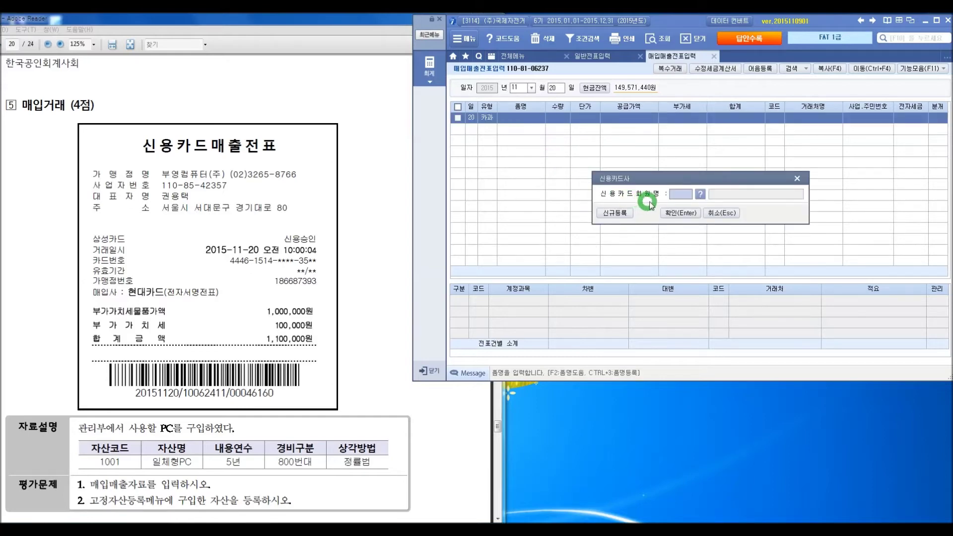
{"action": "left_click", "coordinate": [700, 195]}
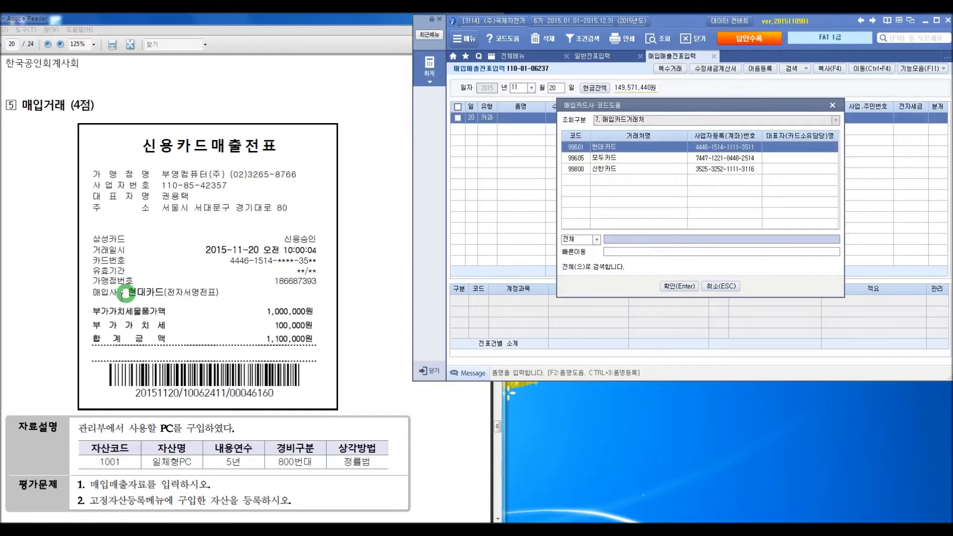
{"action": "left_click", "coordinate": [679, 288]}
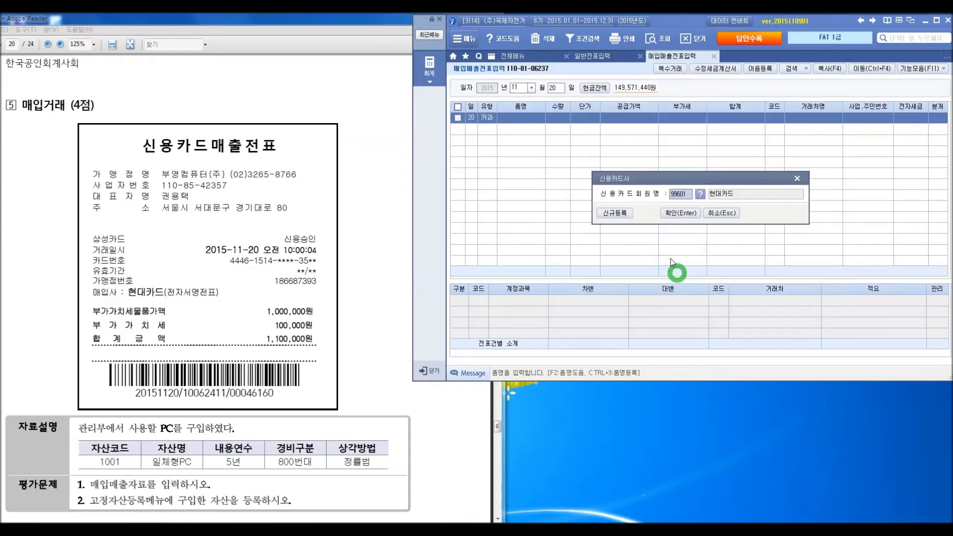
{"action": "left_click", "coordinate": [675, 213]}
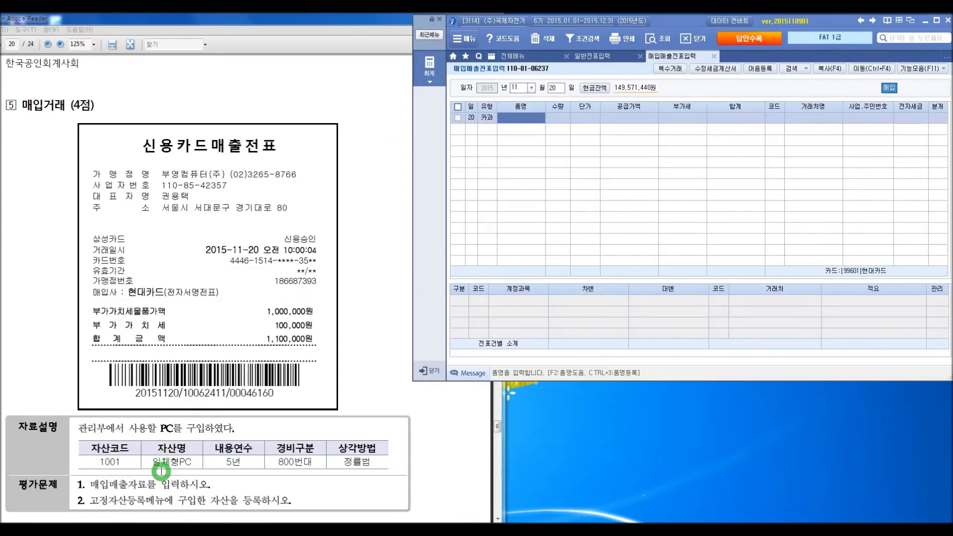
Step: Enter 일체형PC as the item without quantity or unit price, with a VAT-inclusive amount of 1,100,000
{"action": "type", "text": "일체형PC"}
{"action": "key", "text": "Return"}
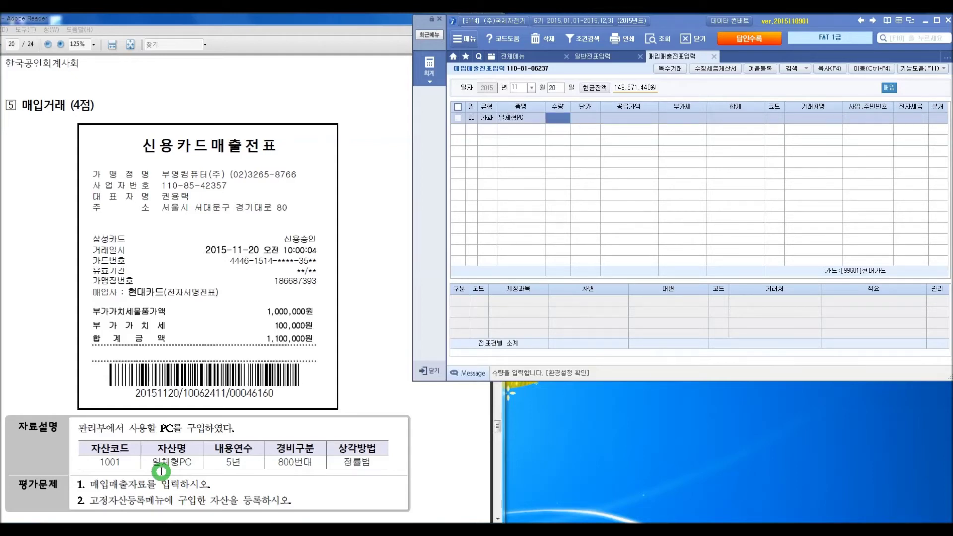
{"action": "key", "text": "Return"}
{"action": "key", "text": "Return"}
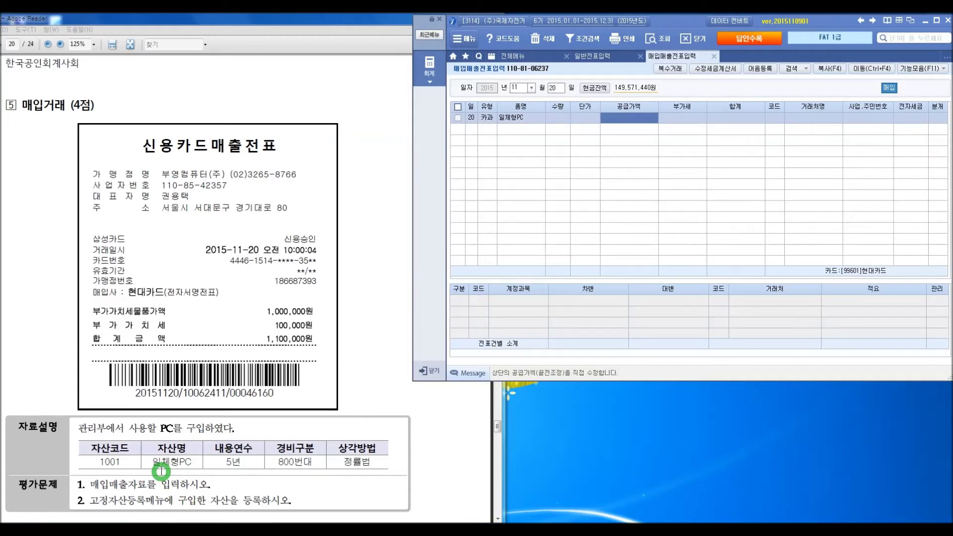
{"action": "type", "text": "110"}
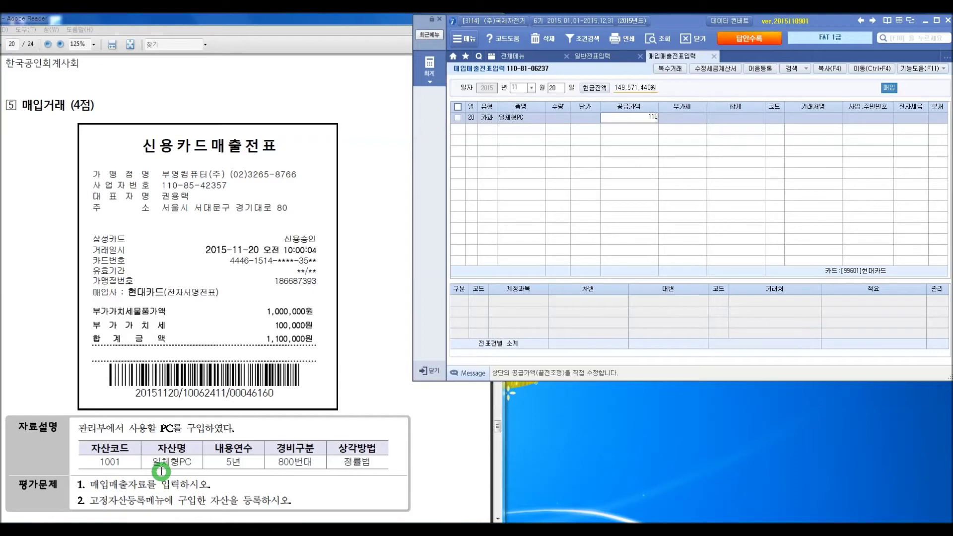
{"action": "type", "text": "0000"}
{"action": "key", "text": "Return"}
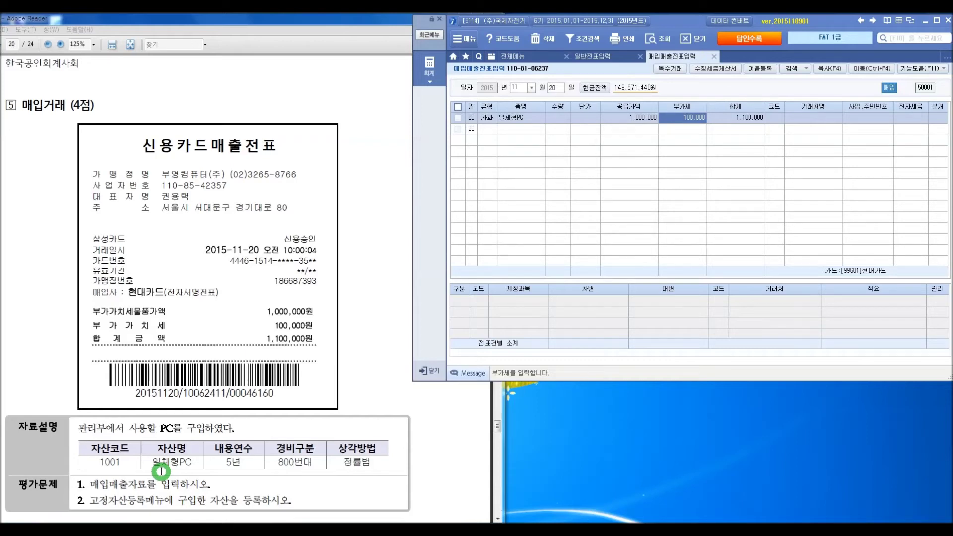
{"action": "key", "text": "Return"}
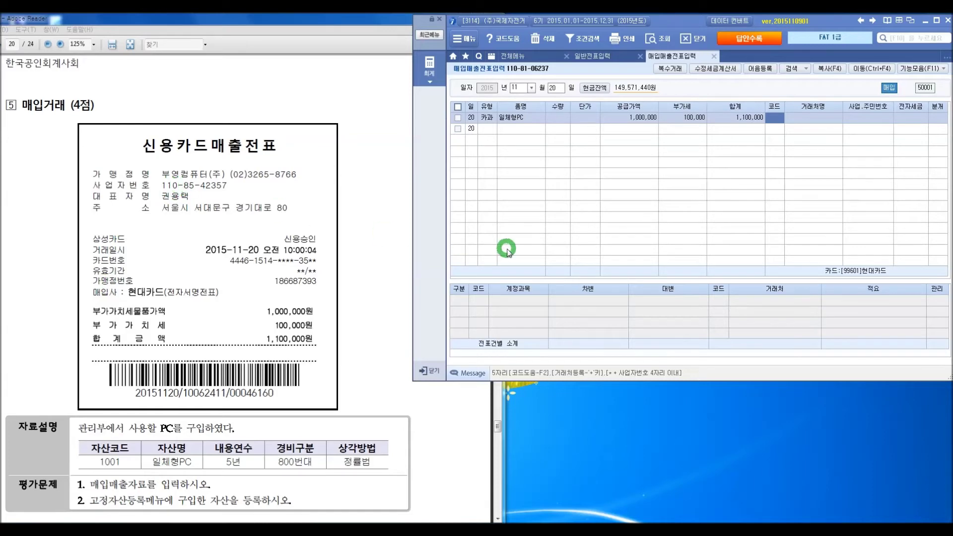
Step: Set the partner of the 일체형PC purchase to 00177 부영컴퓨터(주)
{"action": "type", "text": "00"}
{"action": "key", "text": "BackSpace"}
{"action": "key", "text": "BackSpace"}
{"action": "key", "text": "BackSpace"}
{"action": "key", "text": "BackSpace"}
{"action": "key", "text": "BackSpace"}
{"action": "key", "text": "F2"}
{"action": "key", "text": "Return"}
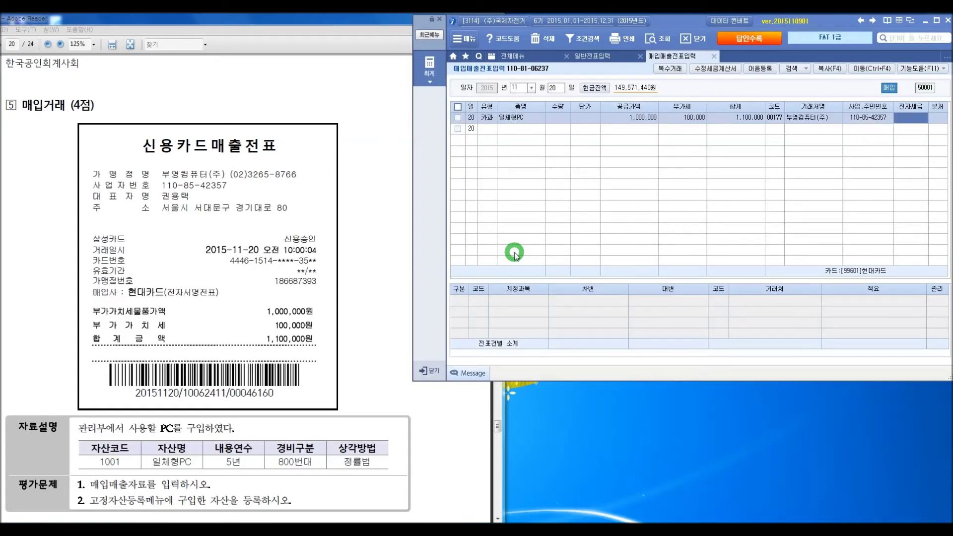
Step: Set the purchase's journal type to 4. 카드 and change the 상품 debit account to 212 비품
{"action": "key", "text": "Return"}
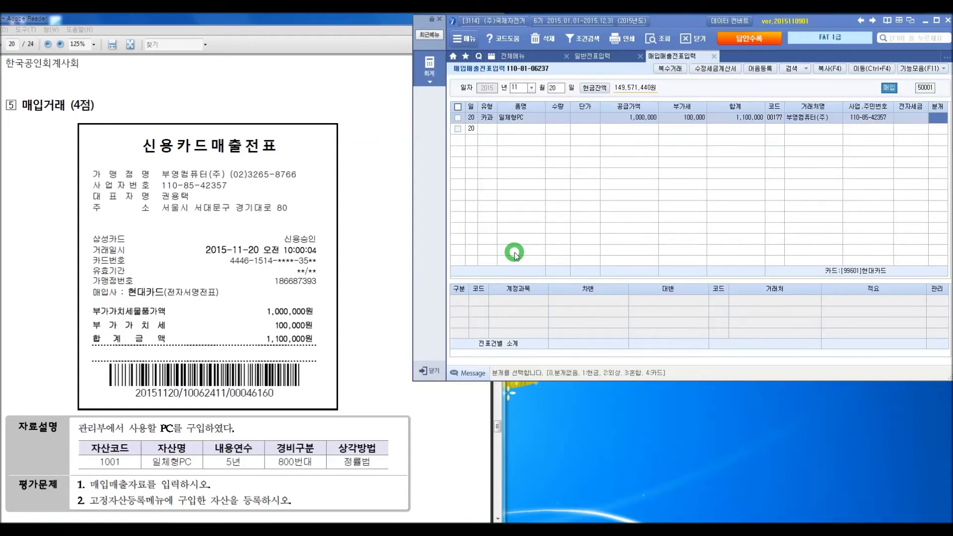
{"action": "type", "text": "4"}
{"action": "key", "text": "Return"}
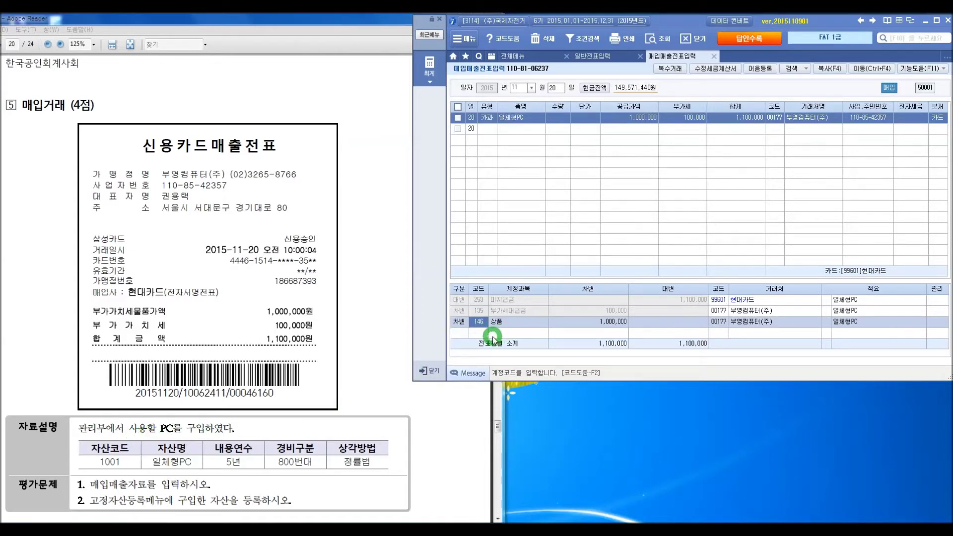
{"action": "type", "text": "비품"}
{"action": "key", "text": "Return"}
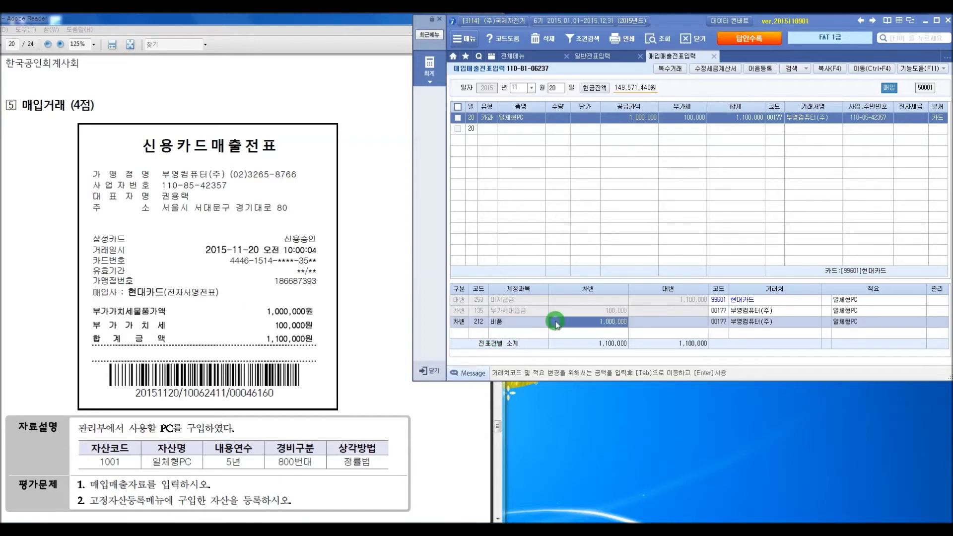
{"action": "key", "text": "Return"}
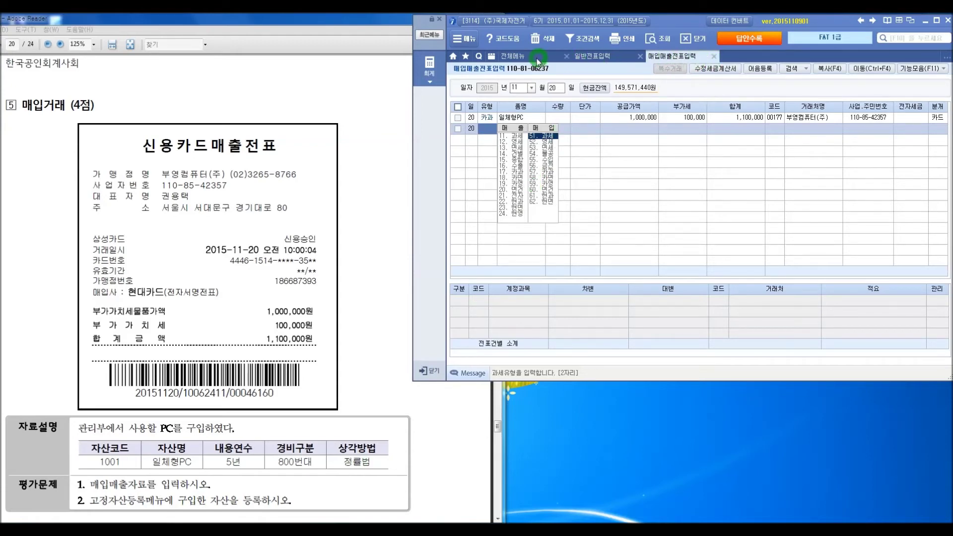
Step: Open the fixed asset registration (고정자산등록) for account 212 비품 with all asset types
{"action": "left_click", "coordinate": [517, 57]}
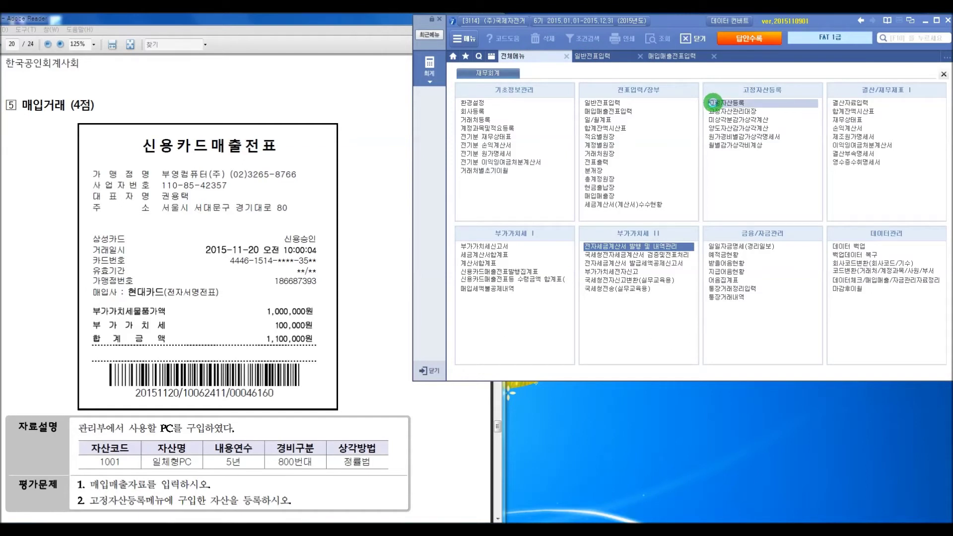
{"action": "left_click", "coordinate": [713, 102]}
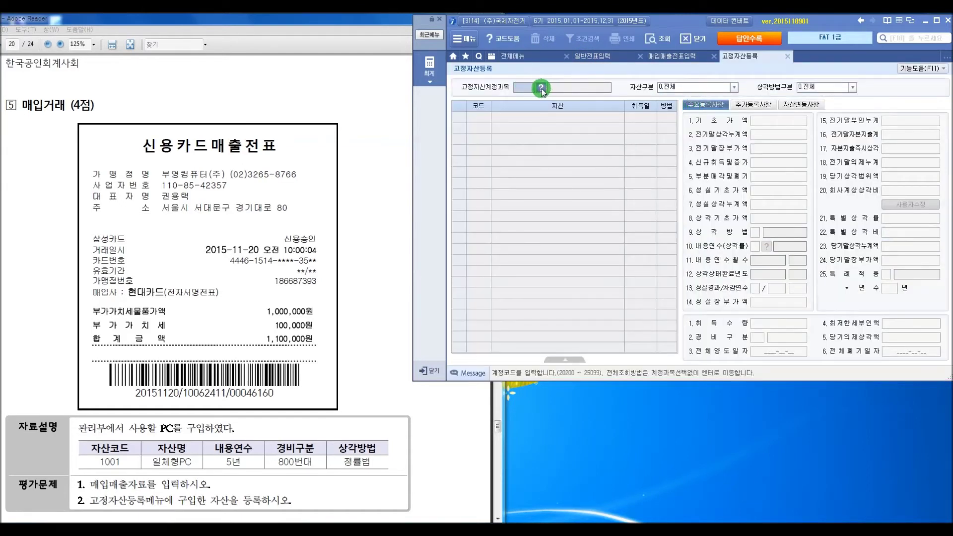
{"action": "left_click", "coordinate": [541, 89]}
{"action": "left_click", "coordinate": [637, 201]}
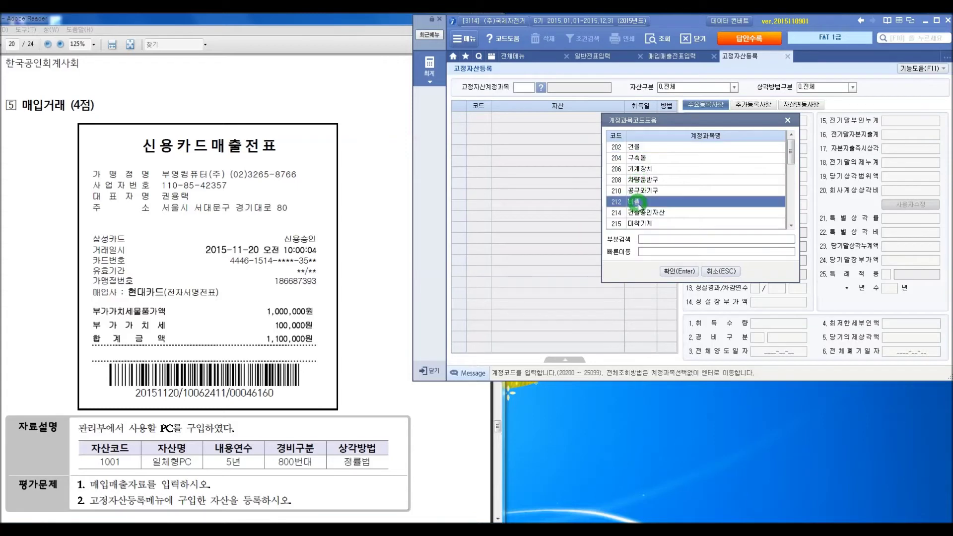
{"action": "left_click", "coordinate": [678, 272]}
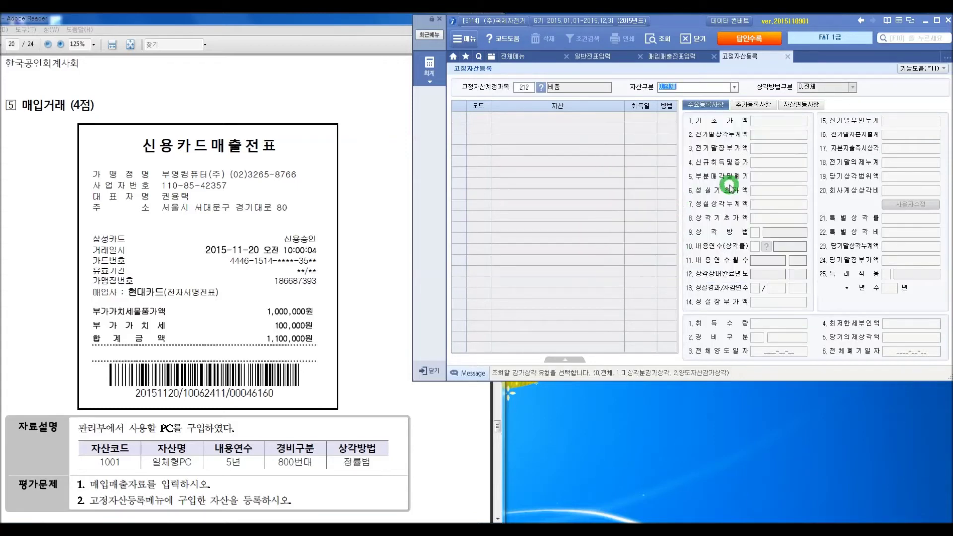
{"action": "key", "text": "Return"}
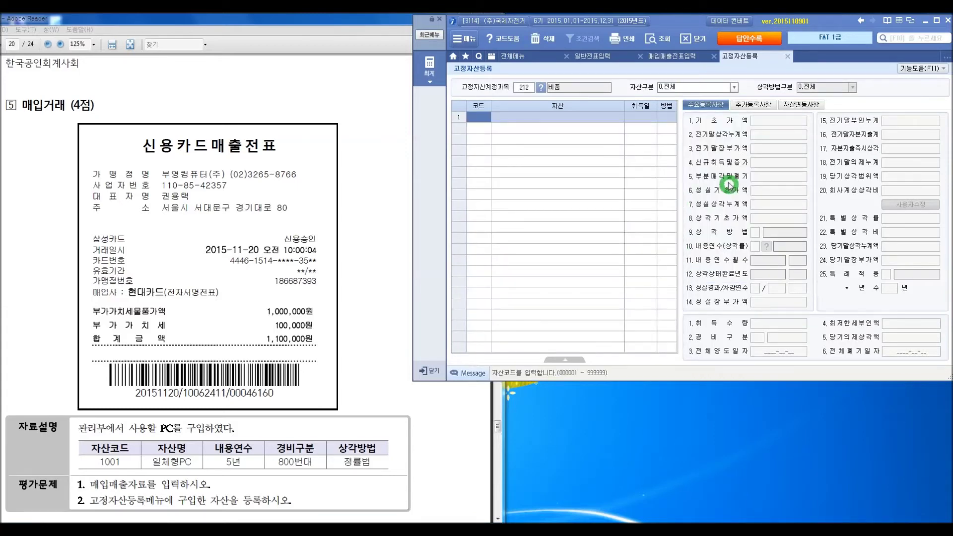
Step: Add a fixed asset with code 1001, name 일체형PC and acquisition date 2015-11-20
{"action": "type", "text": "1001"}
{"action": "key", "text": "Return"}
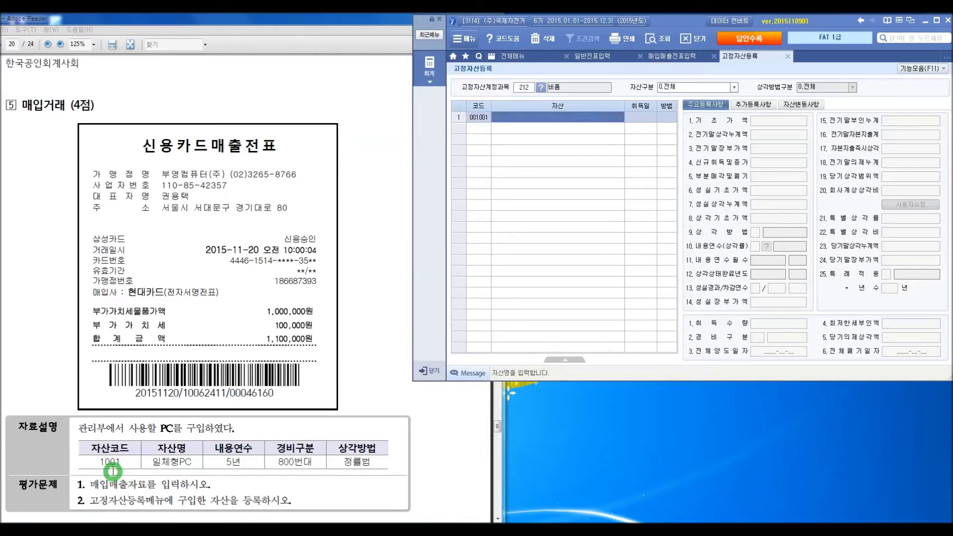
{"action": "type", "text": "일체혀"}
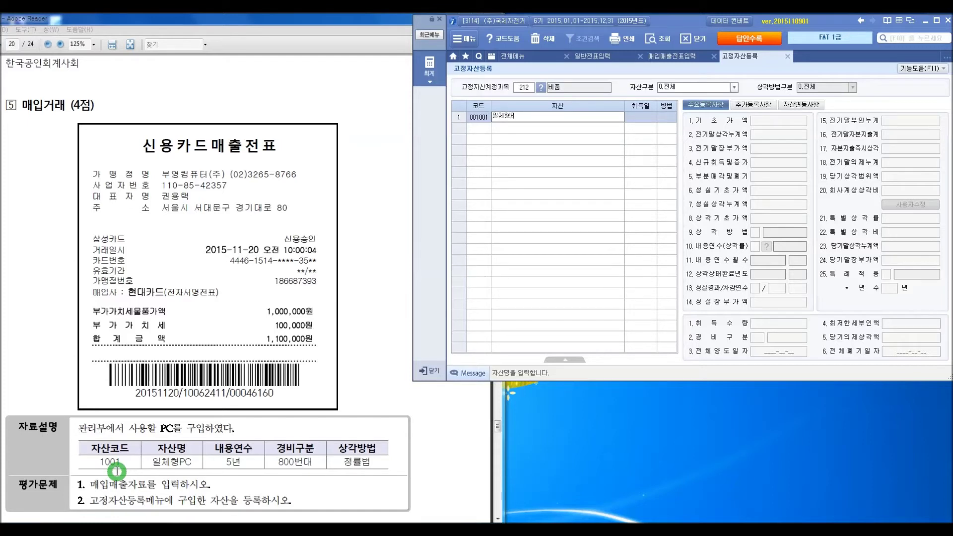
{"action": "type", "text": "ㅇPC"}
{"action": "key", "text": "Return"}
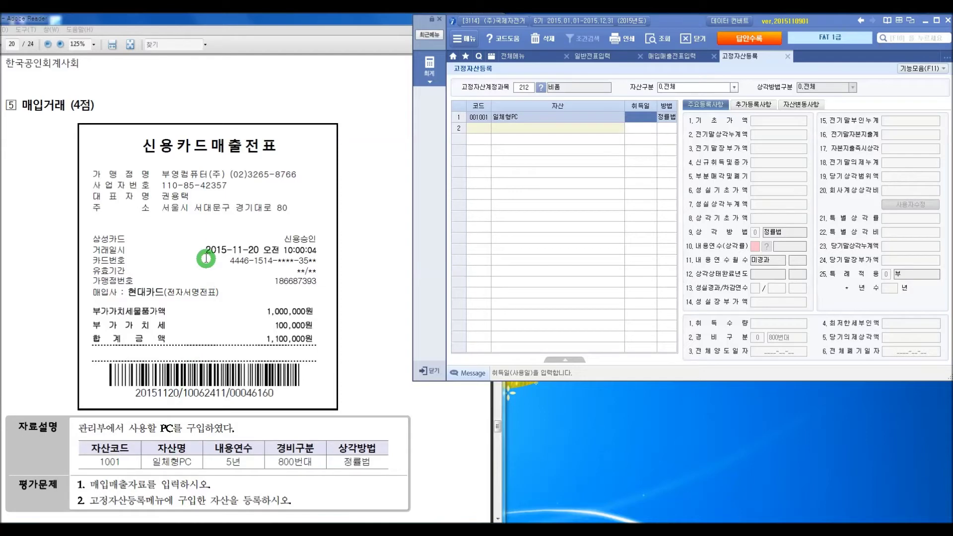
{"action": "type", "text": "2015-11-20"}
{"action": "key", "text": "Return"}
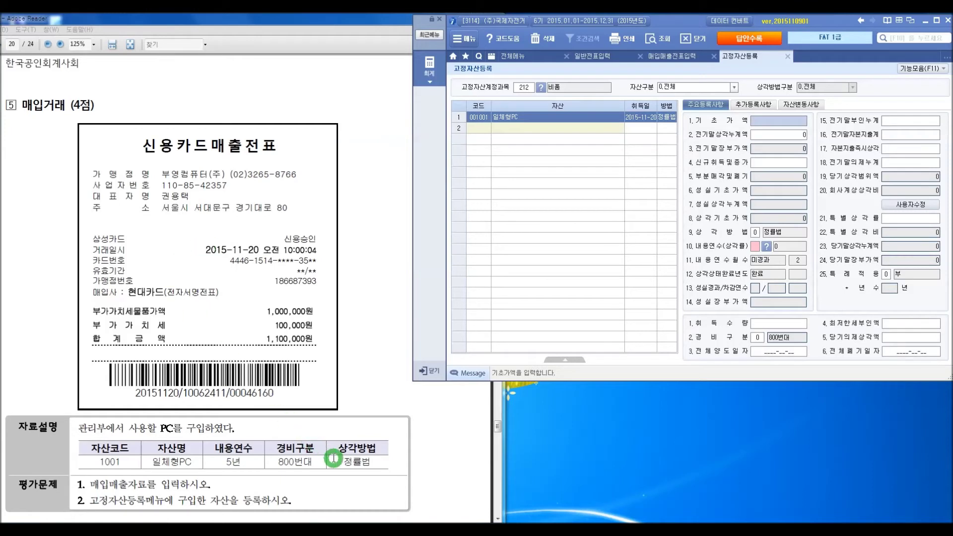
Step: Enter 1,000,000 as the 일체형PC's new acquisition amount (신규취득및증가), leaving its base amount empty
{"action": "key", "text": "Return"}
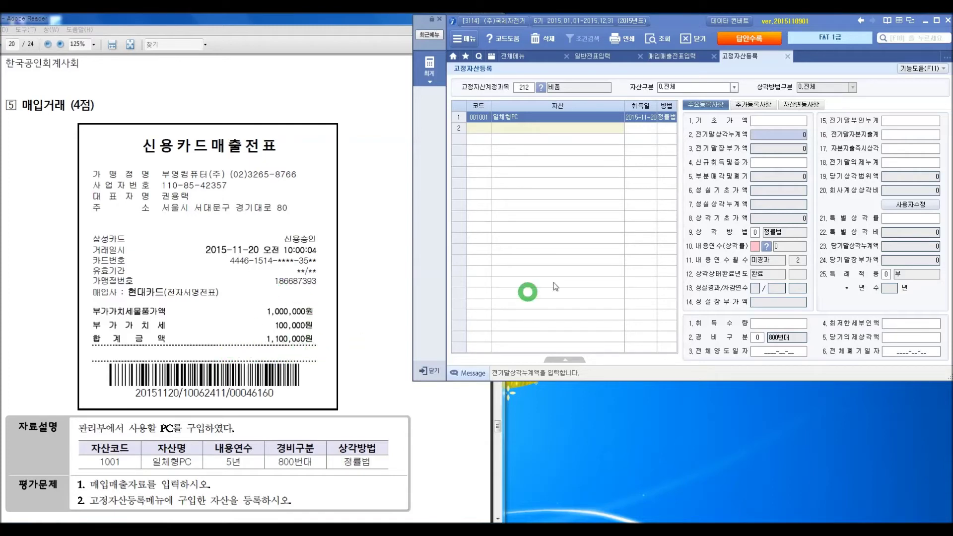
{"action": "left_click", "coordinate": [771, 124]}
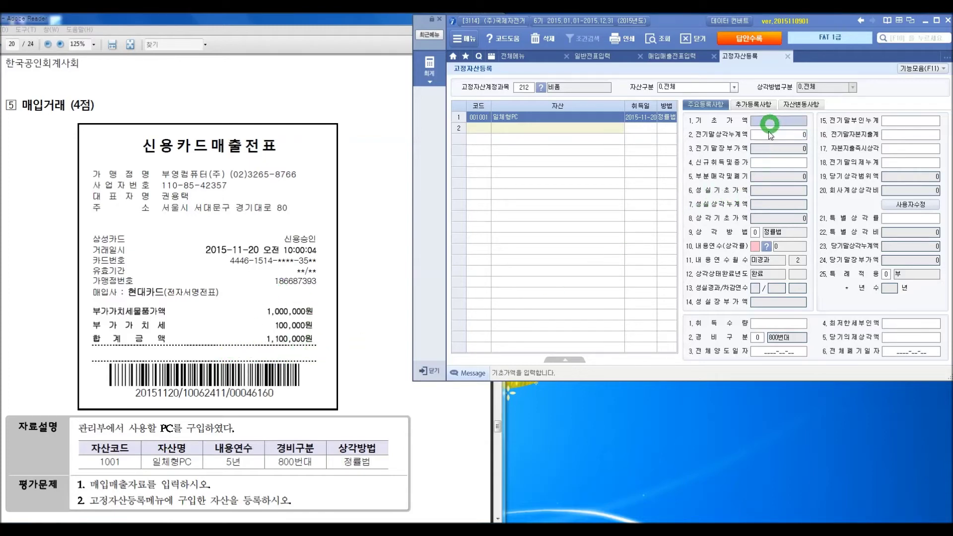
{"action": "left_click", "coordinate": [767, 162]}
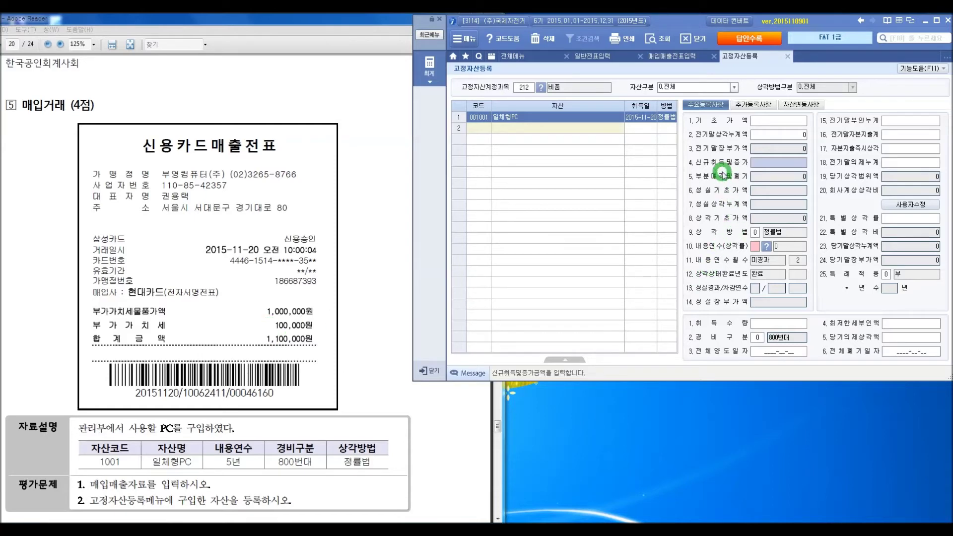
{"action": "type", "text": "1,000,000"}
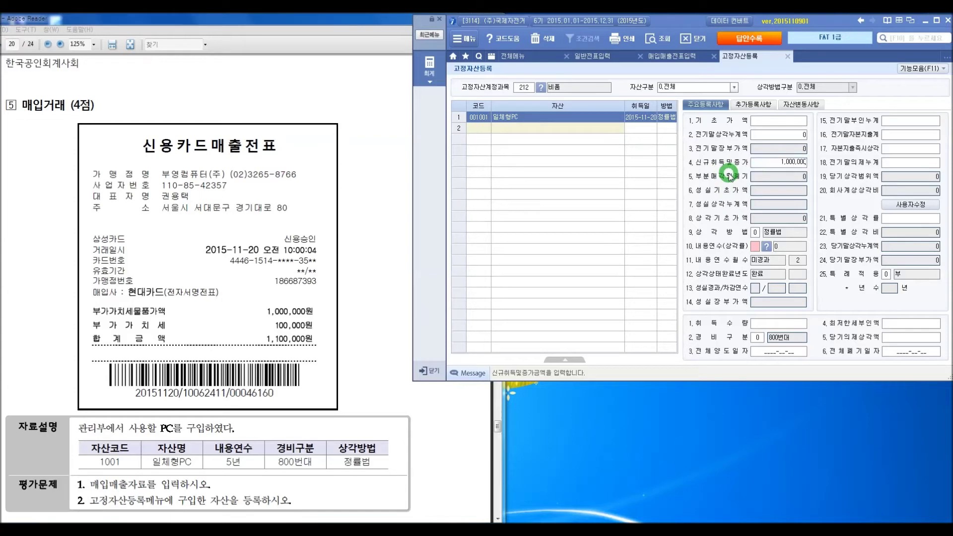
{"action": "key", "text": "Return"}
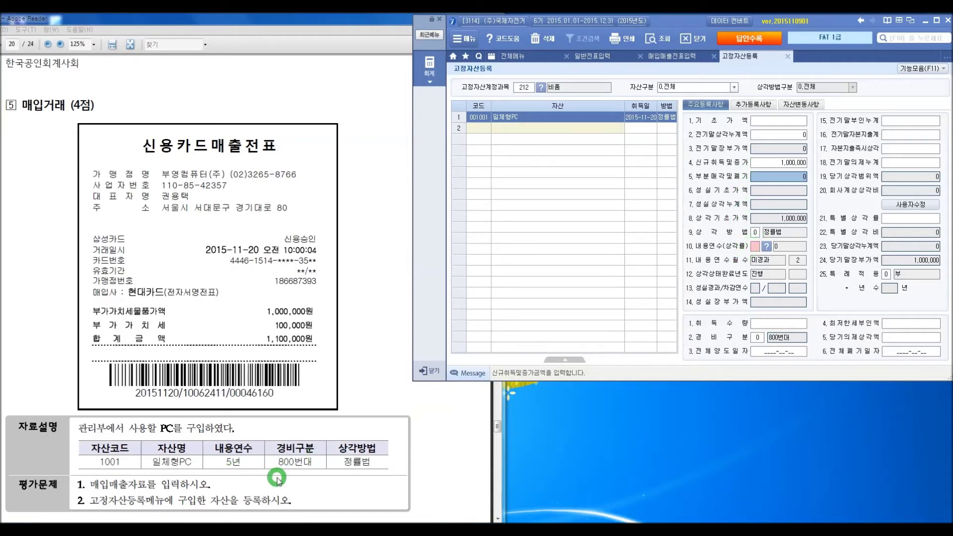
Step: Set the 일체형PC's useful life to 5 years, leave the remaining fields as they are and close the fixed asset registration
{"action": "left_click", "coordinate": [754, 246]}
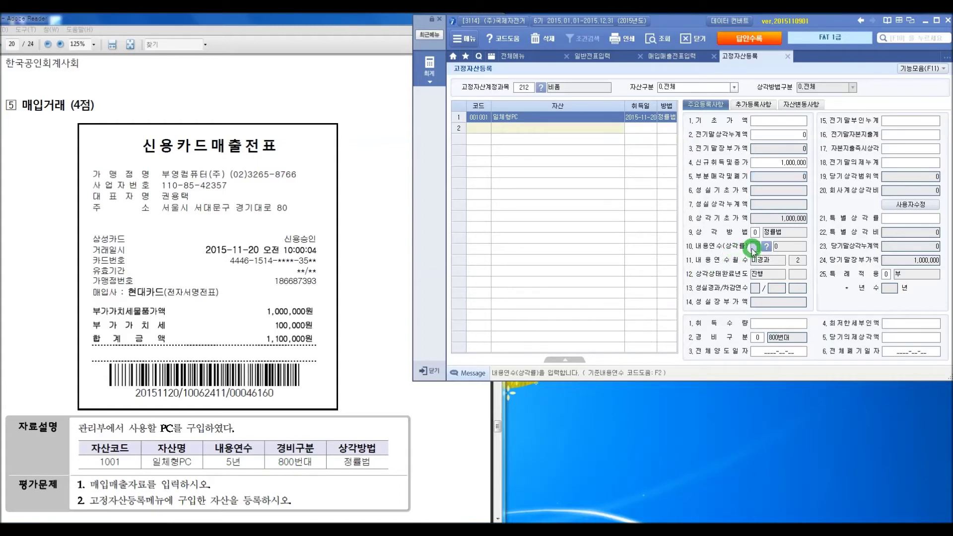
{"action": "type", "text": "5"}
{"action": "key", "text": "Return"}
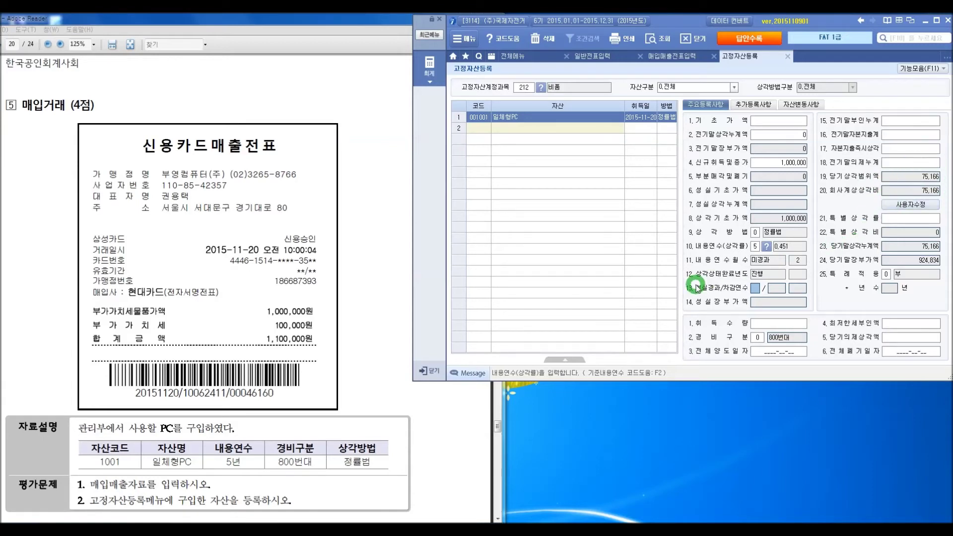
{"action": "key", "text": "Return"}
{"action": "key", "text": "Return"}
{"action": "key", "text": "Return"}
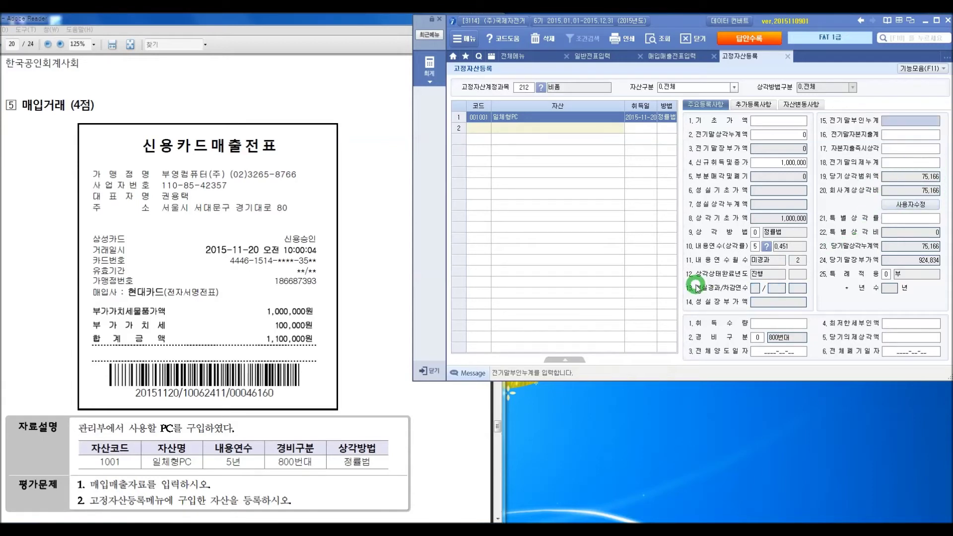
{"action": "key", "text": "Return"}
{"action": "key", "text": "Return"}
{"action": "key", "text": "Return"}
{"action": "key", "text": "Return"}
{"action": "key", "text": "Return"}
{"action": "key", "text": "Return"}
{"action": "key", "text": "Return"}
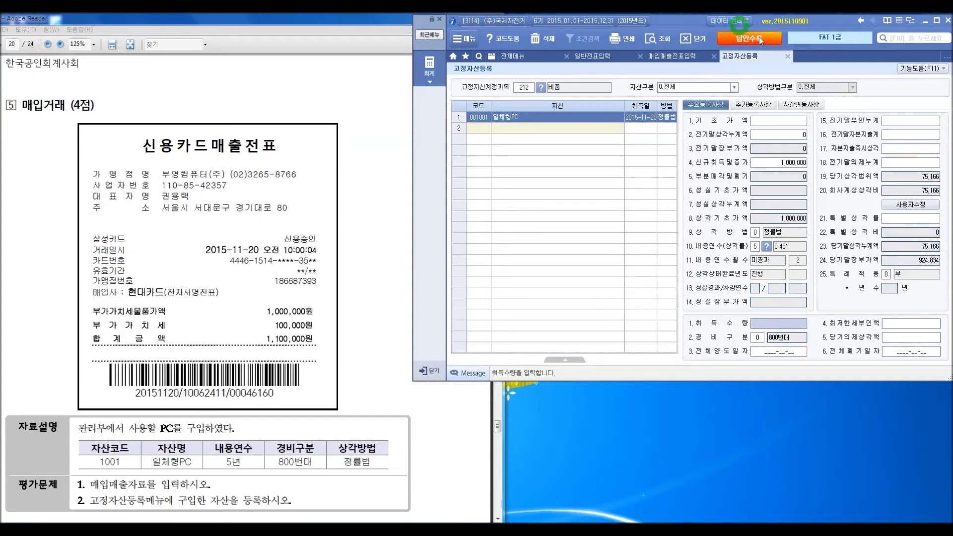
{"action": "left_click", "coordinate": [786, 55]}
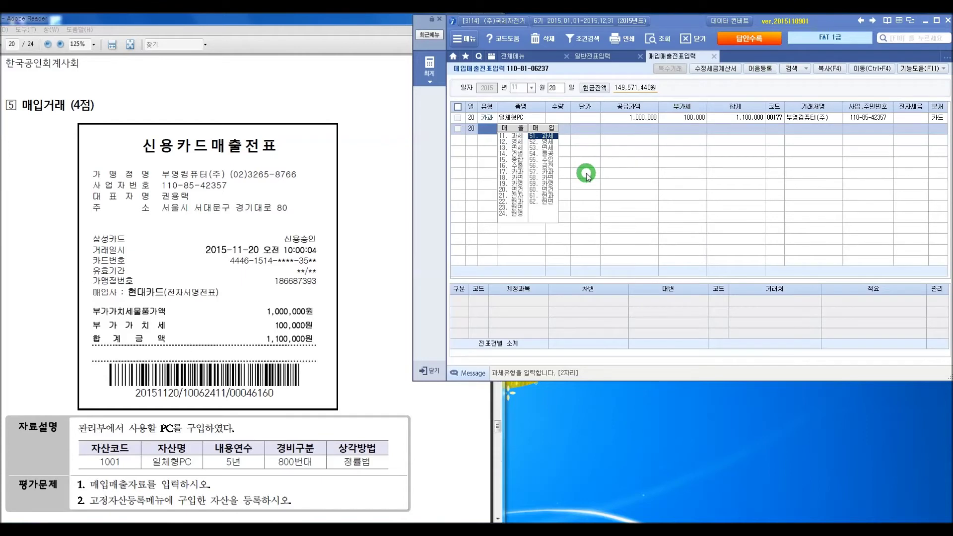
Step: Bring up exercise problem 6 매입거래 and start a November 25 purchase entry of type 51. 과세
{"action": "left_click", "coordinate": [372, 463]}
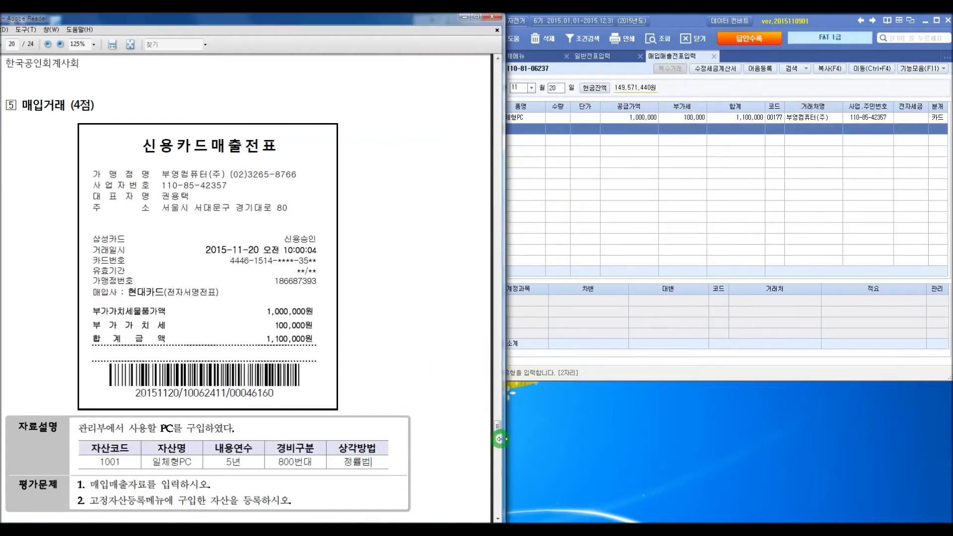
{"action": "left_click_drag", "start_coordinate": [498, 428], "coordinate": [497, 444]}
{"action": "scroll", "coordinate": [347, 433], "scroll_direction": "down", "scroll_amount": 2}
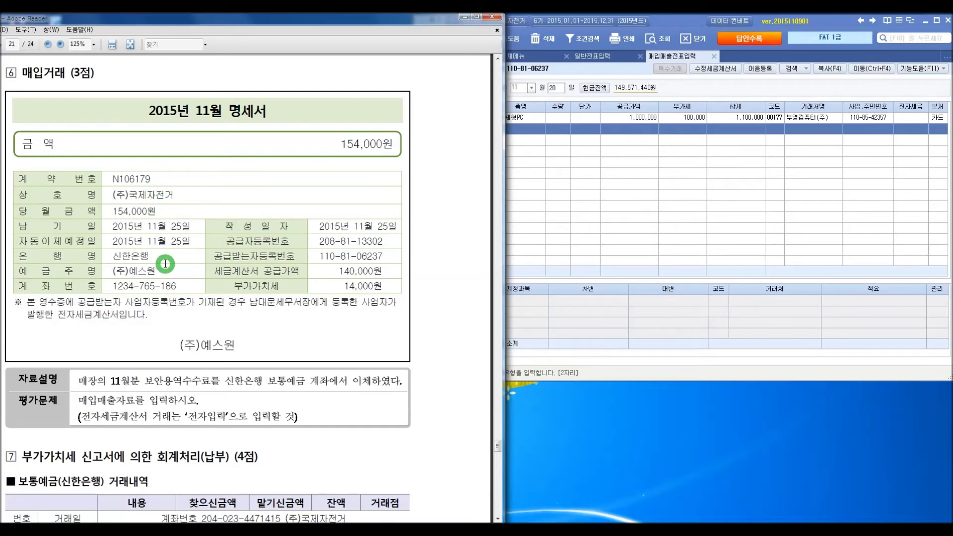
{"action": "left_click", "coordinate": [685, 94]}
{"action": "left_click", "coordinate": [556, 89]}
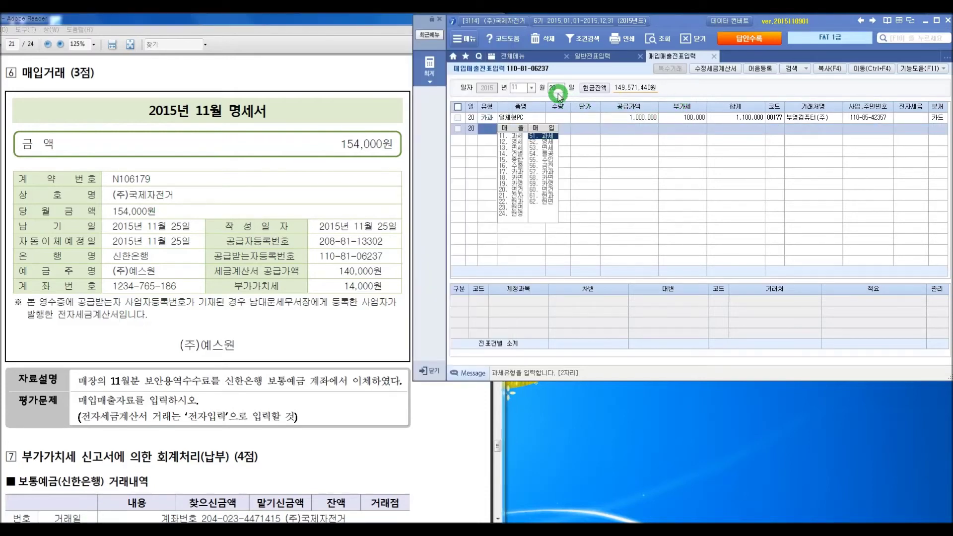
{"action": "type", "text": "25"}
{"action": "key", "text": "Return"}
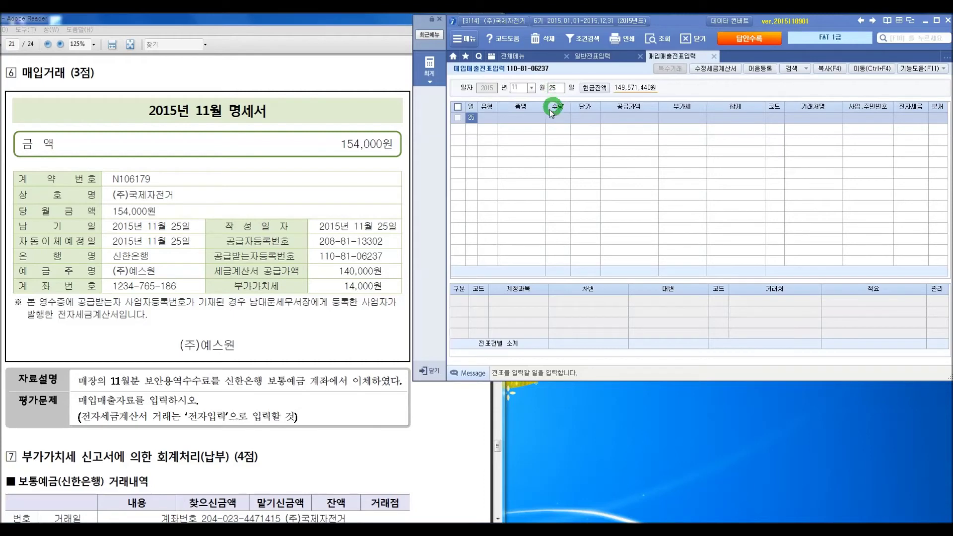
{"action": "left_click", "coordinate": [488, 117]}
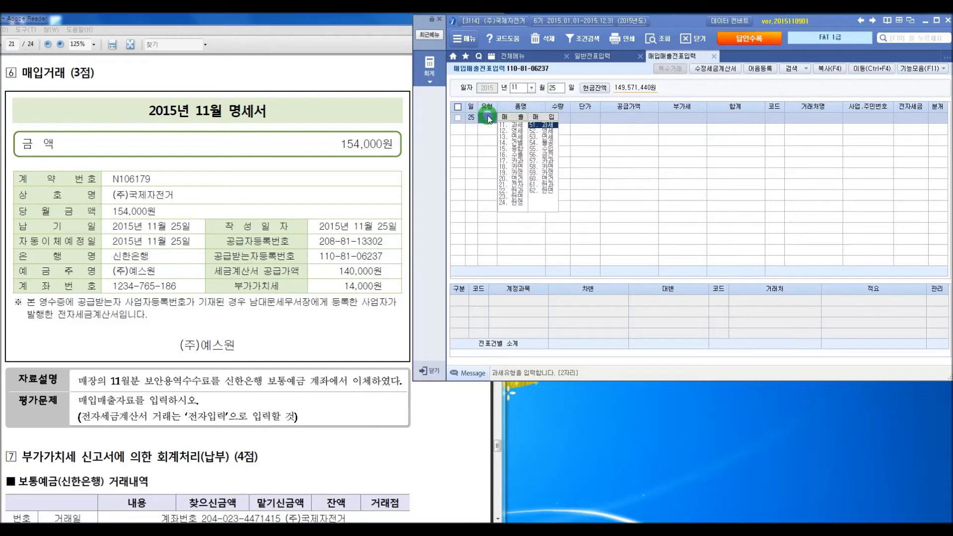
{"action": "left_click", "coordinate": [550, 126]}
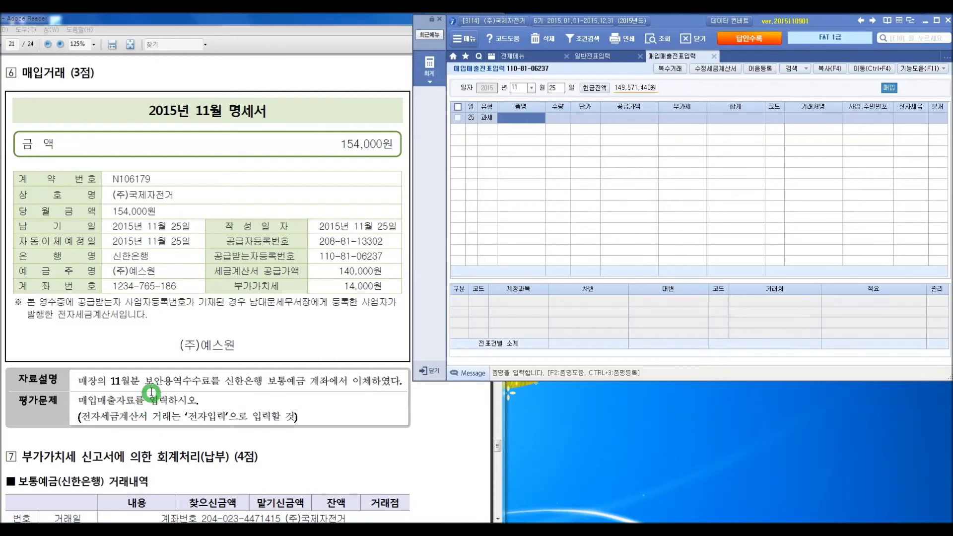
Step: Enter 보안용역수수료 as the item without quantity or unit price, with a supply value of 140,000
{"action": "type", "text": "보"}
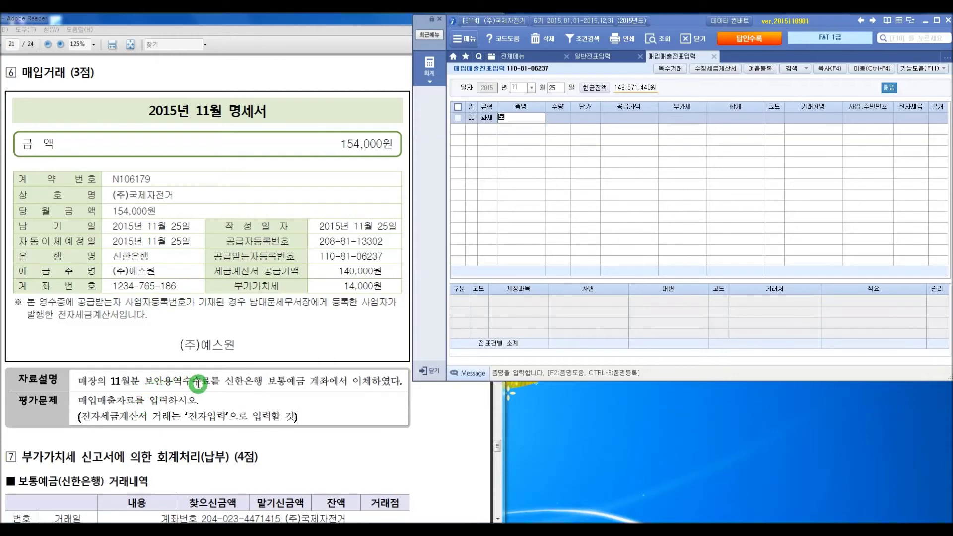
{"action": "type", "text": "안용역수수료"}
{"action": "key", "text": "Return"}
{"action": "key", "text": "Return"}
{"action": "key", "text": "Return"}
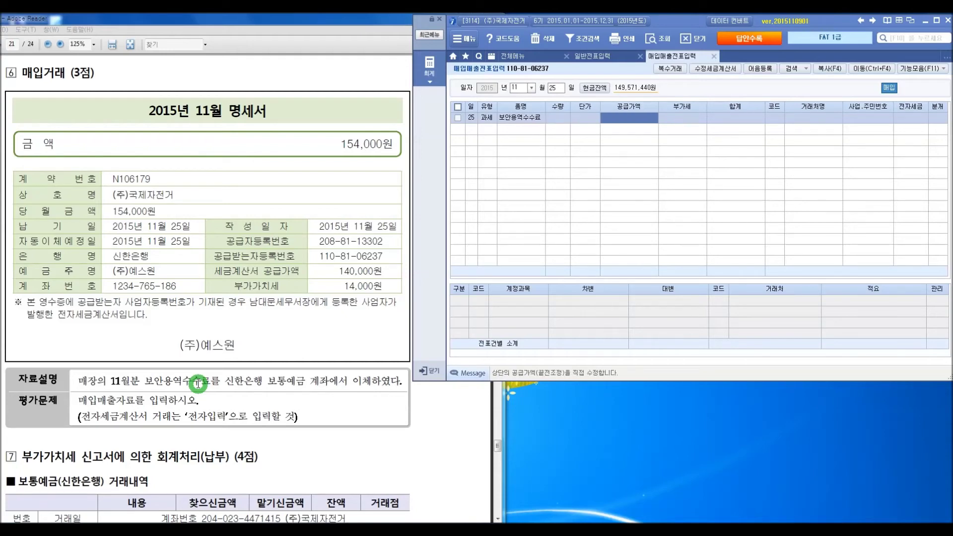
{"action": "type", "text": "140,000"}
{"action": "key", "text": "Return"}
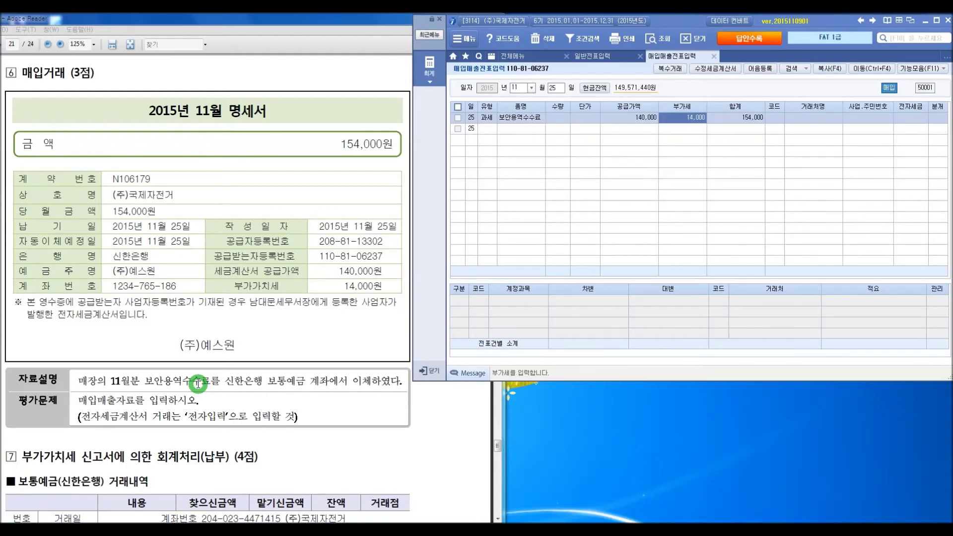
{"action": "key", "text": "Return"}
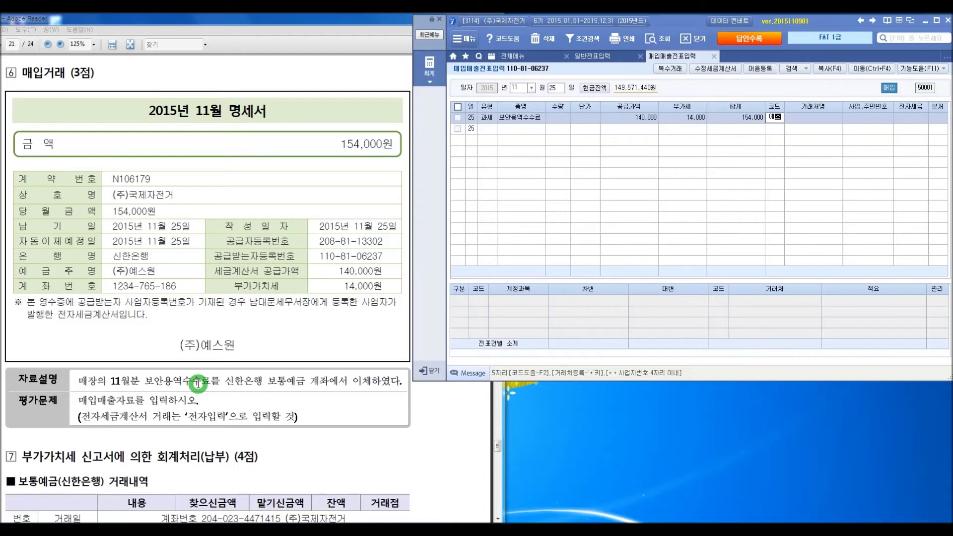
Step: Set the partner of the 보안용역수수료 purchase to (주)예스원 and mark its electronic tax invoice as 전자입력
{"action": "type", "text": "예스"}
{"action": "key", "text": "Return"}
{"action": "key", "text": "Return"}
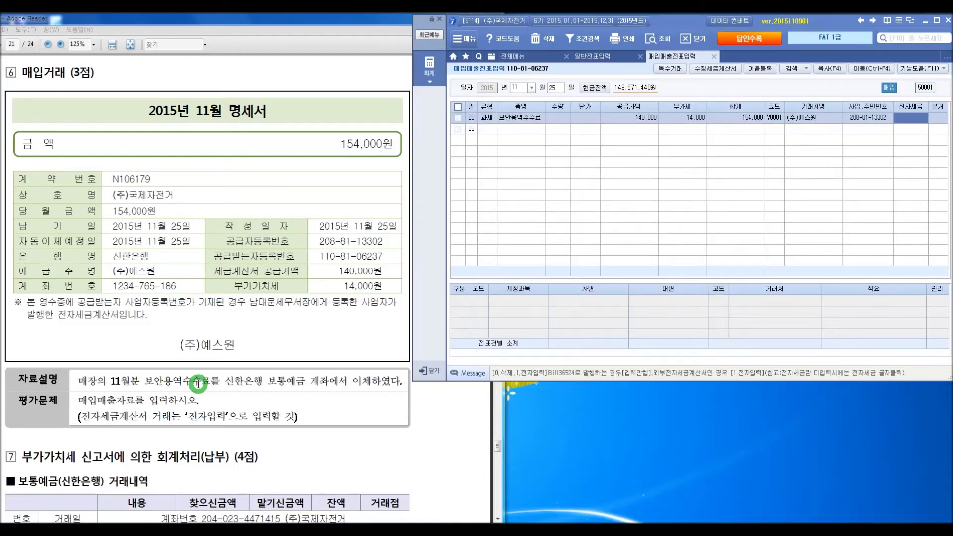
{"action": "type", "text": "1"}
{"action": "key", "text": "Return"}
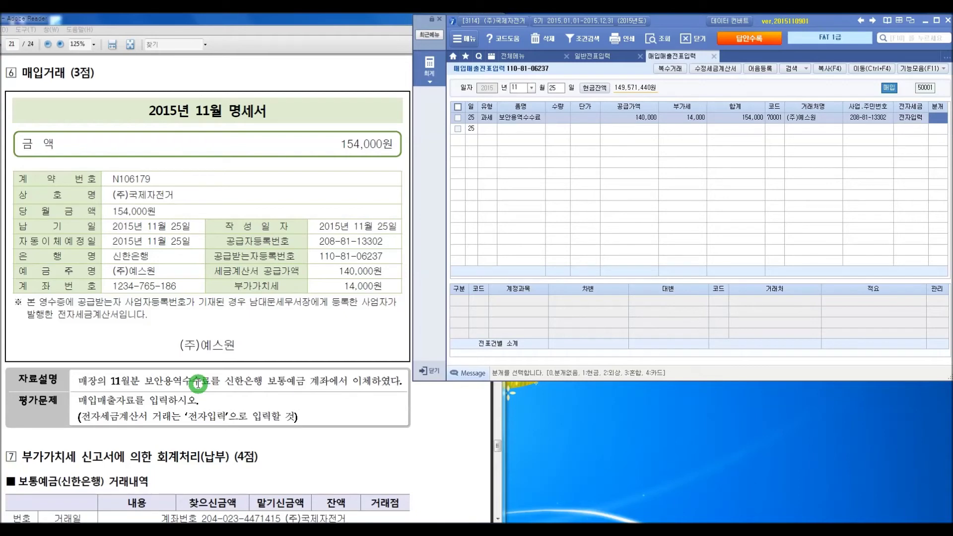
Step: Set the purchase's journal type to 3. 혼합 and change its 140,000 debit account from 상품 to 831. 지급수수료
{"action": "type", "text": "3"}
{"action": "key", "text": "Return"}
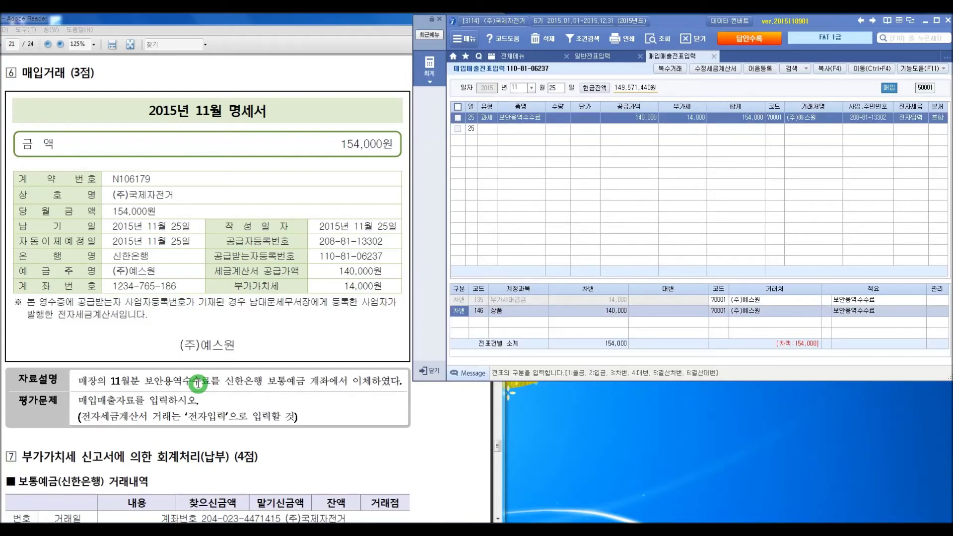
{"action": "key", "text": "Return"}
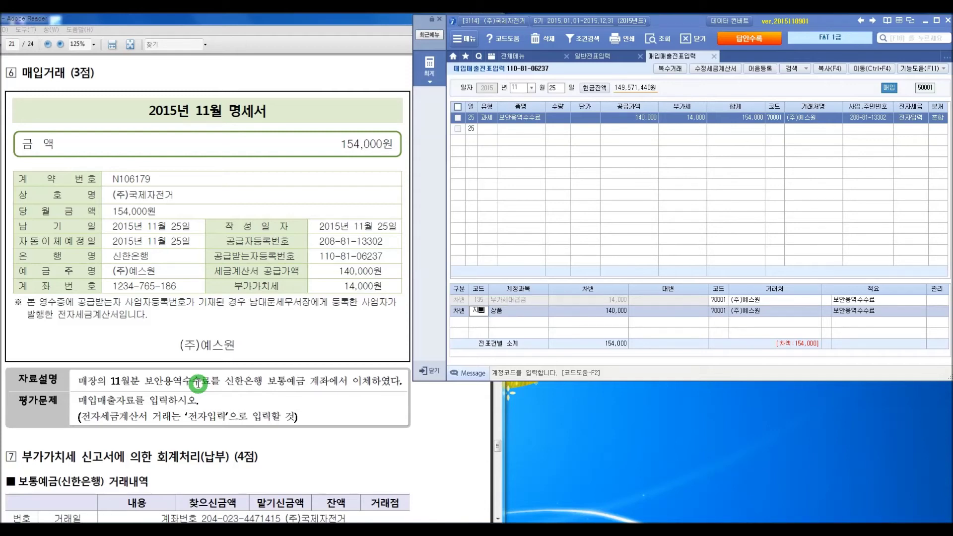
{"action": "type", "text": "지급"}
{"action": "key", "text": "Return"}
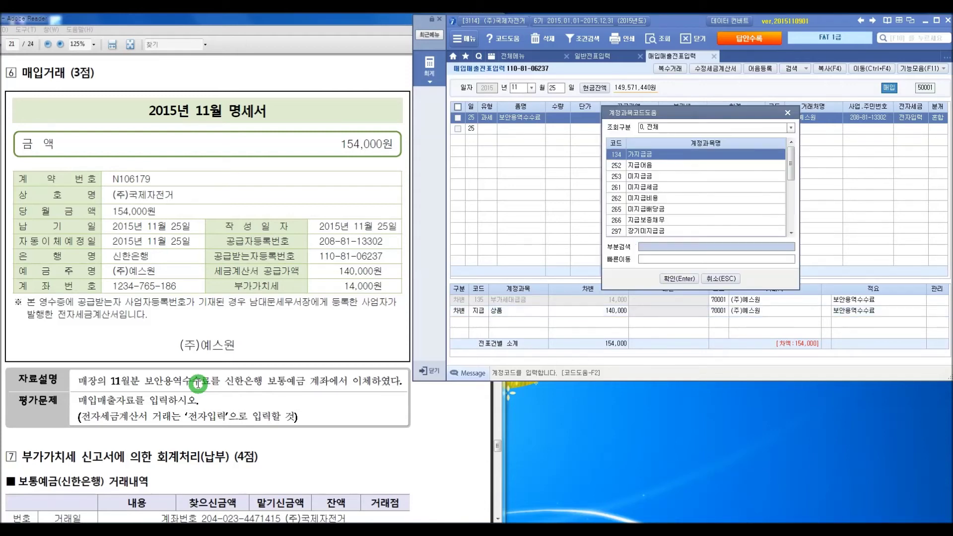
{"action": "key", "text": "Down"}
{"action": "key", "text": "Down"}
{"action": "key", "text": "Down"}
{"action": "key", "text": "Down"}
{"action": "key", "text": "Down"}
{"action": "key", "text": "Down"}
{"action": "key", "text": "Down"}
{"action": "key", "text": "Down"}
{"action": "key", "text": "Down"}
{"action": "key", "text": "Down"}
{"action": "key", "text": "Down"}
{"action": "key", "text": "Down"}
{"action": "key", "text": "Down"}
{"action": "key", "text": "Down"}
{"action": "key", "text": "Down"}
{"action": "key", "text": "Down"}
{"action": "key", "text": "Down"}
{"action": "key", "text": "Down"}
{"action": "key", "text": "Down"}
{"action": "key", "text": "Down"}
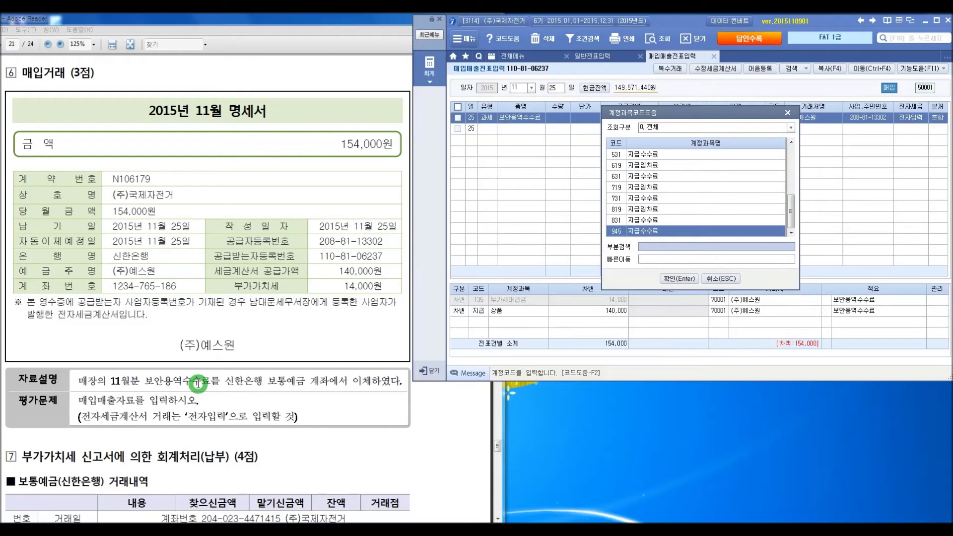
{"action": "key", "text": "Up"}
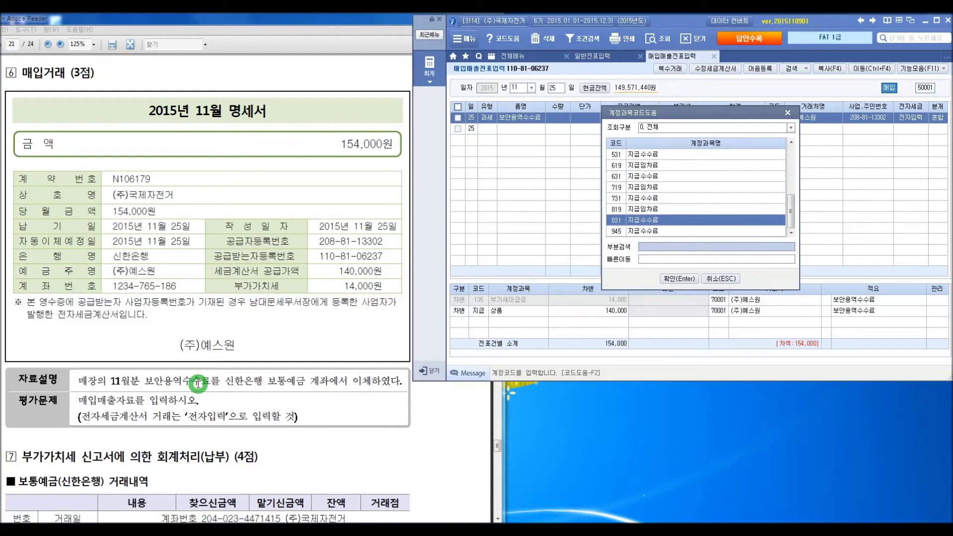
{"action": "key", "text": "Return"}
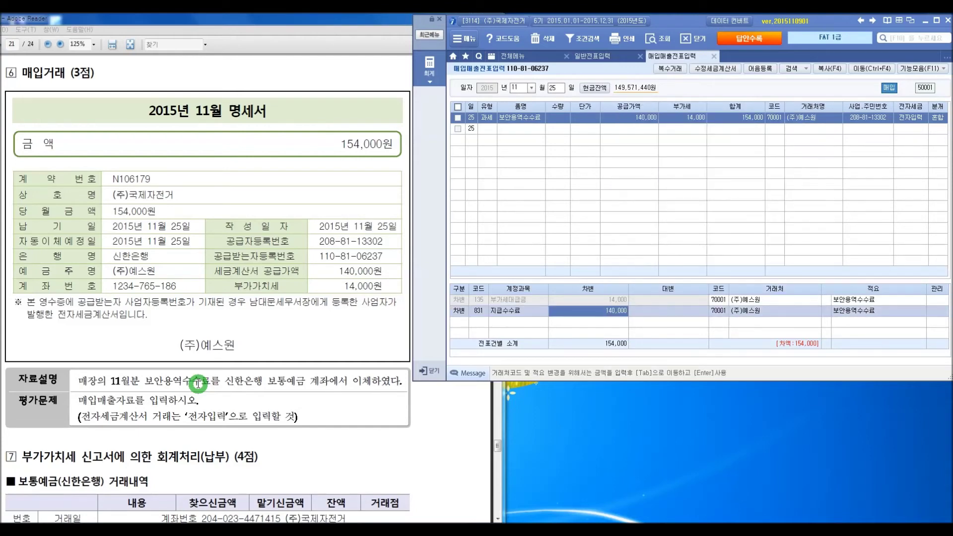
{"action": "key", "text": "Return"}
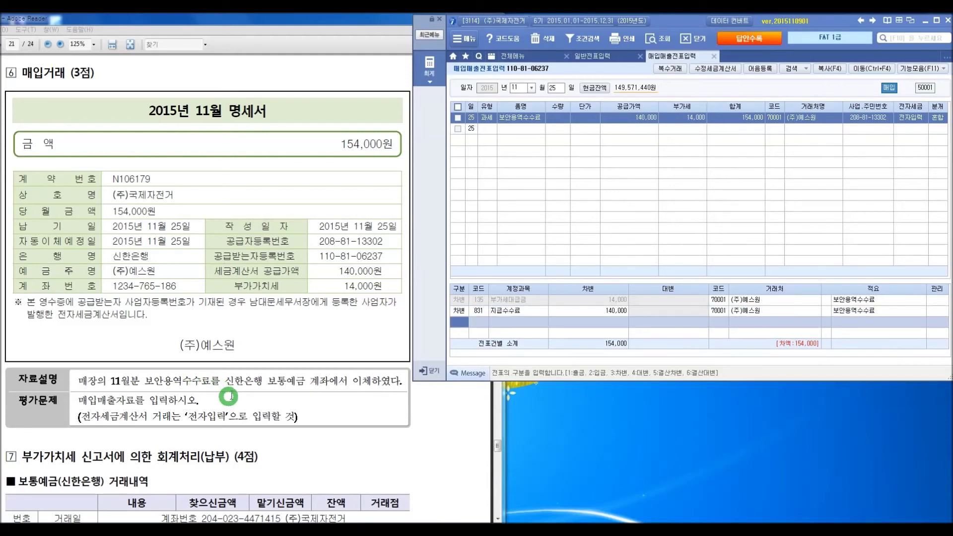
Step: Add a credit line for account 103. 보통예금 with an amount of 154,000 to the purchase's journal entry
{"action": "type", "text": "4"}
{"action": "key", "text": "Return"}
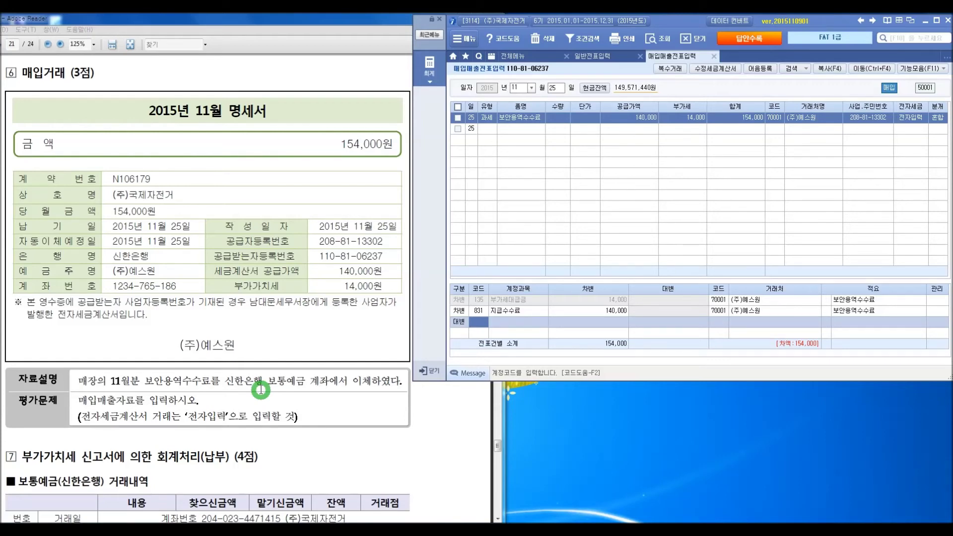
{"action": "type", "text": "103"}
{"action": "key", "text": "Return"}
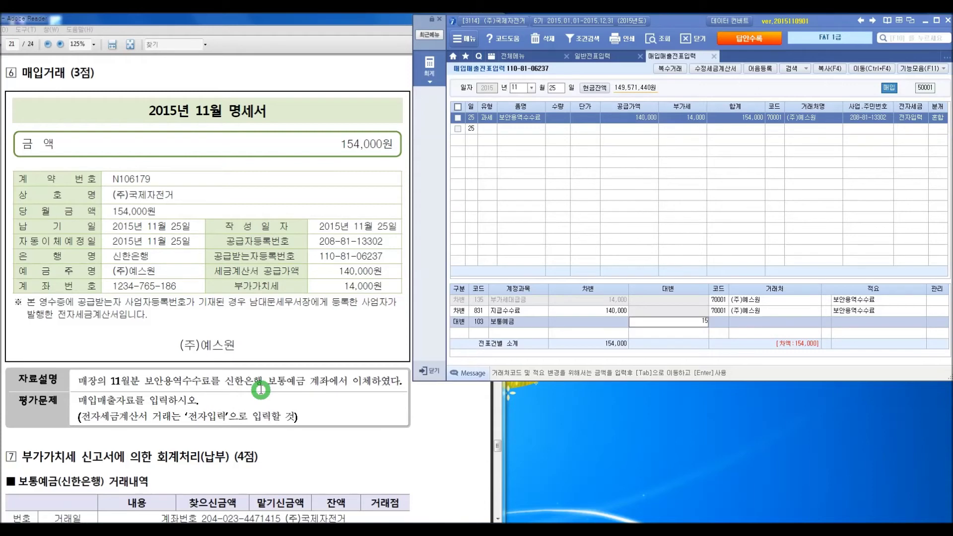
{"action": "key", "text": "Return"}
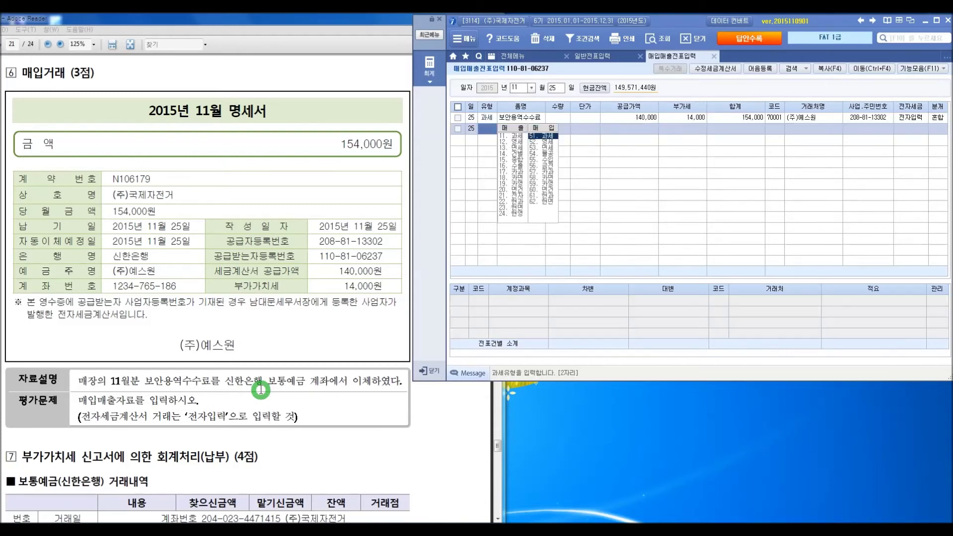
{"action": "key", "text": "Escape"}
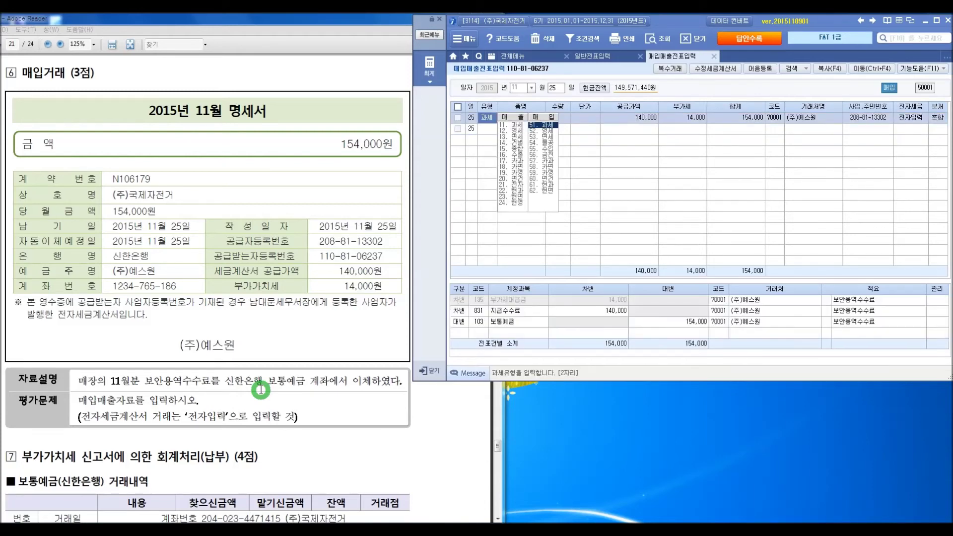
Step: Set the partner of the 보통예금 credit line to 신한은행 and finish the line
{"action": "left_click", "coordinate": [720, 323]}
{"action": "type", "text": "신"}
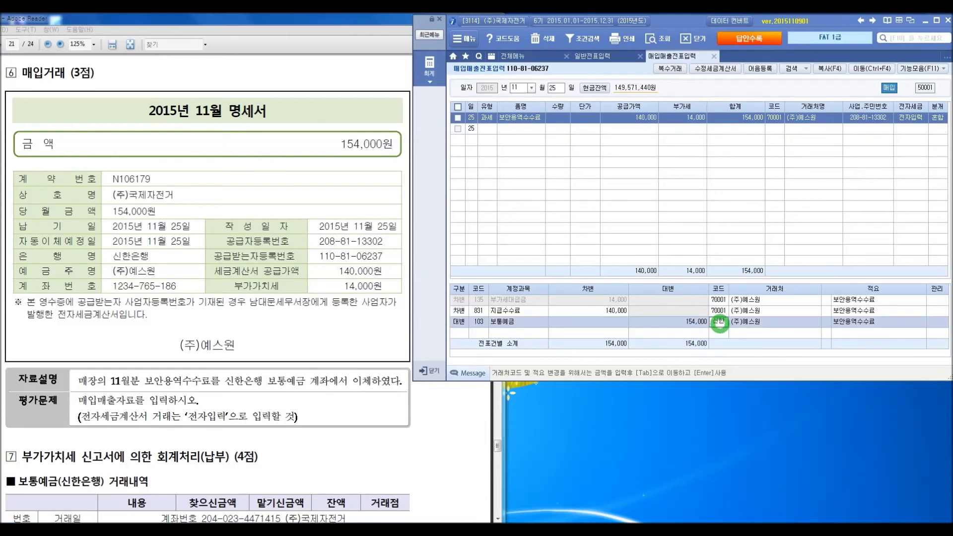
{"action": "type", "text": "한"}
{"action": "key", "text": "Return"}
{"action": "key", "text": "Return"}
{"action": "key", "text": "Return"}
{"action": "key", "text": "Return"}
{"action": "key", "text": "Return"}
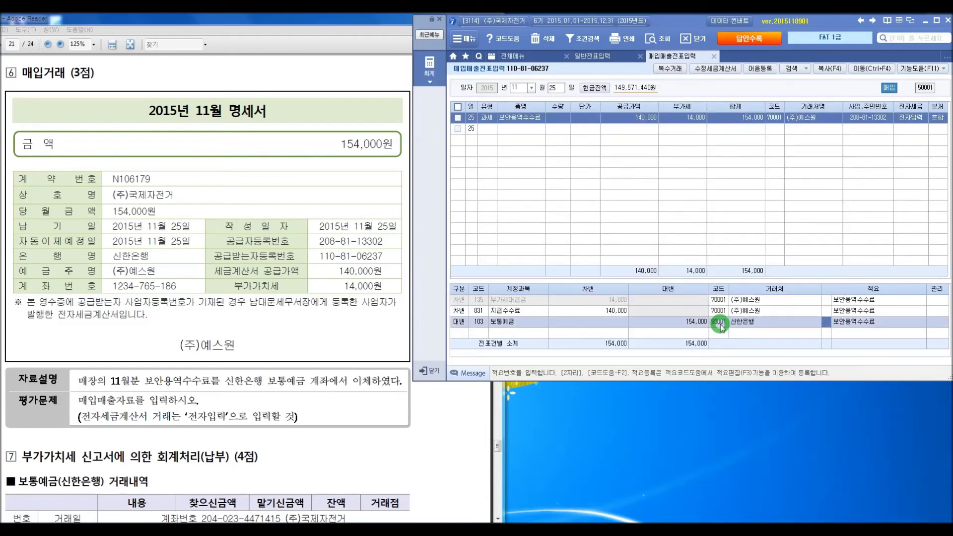
{"action": "key", "text": "Up"}
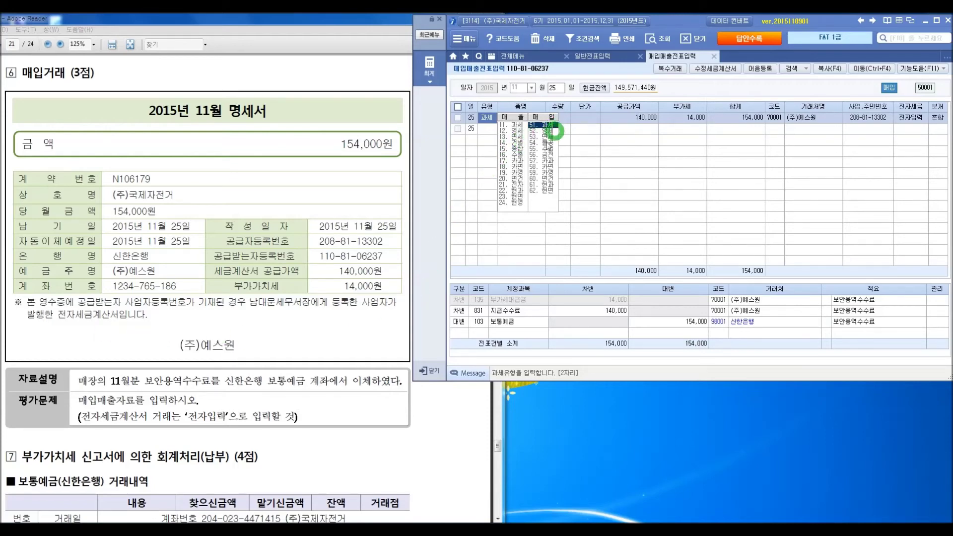
{"action": "key", "text": "Escape"}
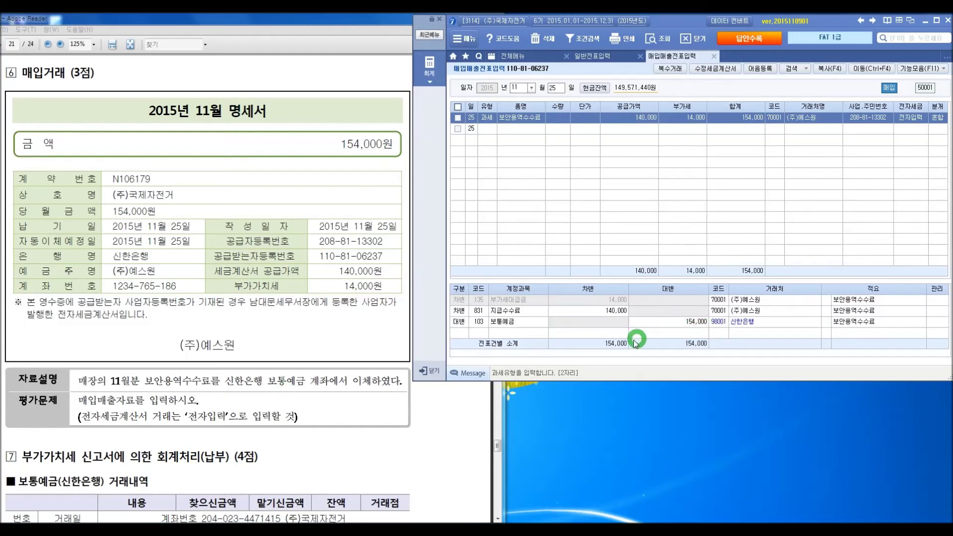
Step: Bring up exercise problem 7, 부가가치세 신고서에 의한 회계처리(납부), in the PDF
{"action": "left_click", "coordinate": [325, 439]}
{"action": "scroll", "coordinate": [318, 435], "scroll_direction": "down", "scroll_amount": 2}
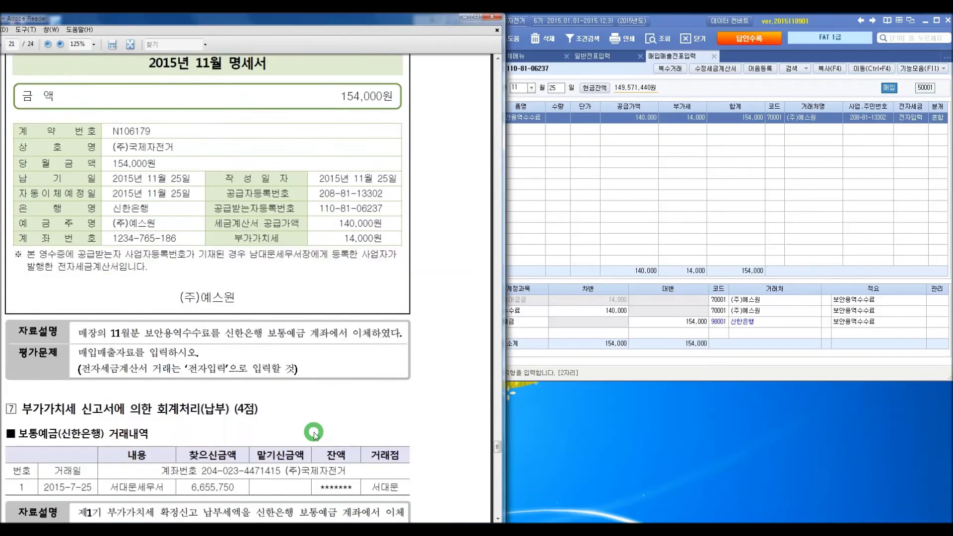
{"action": "scroll", "coordinate": [314, 434], "scroll_direction": "down", "scroll_amount": 4}
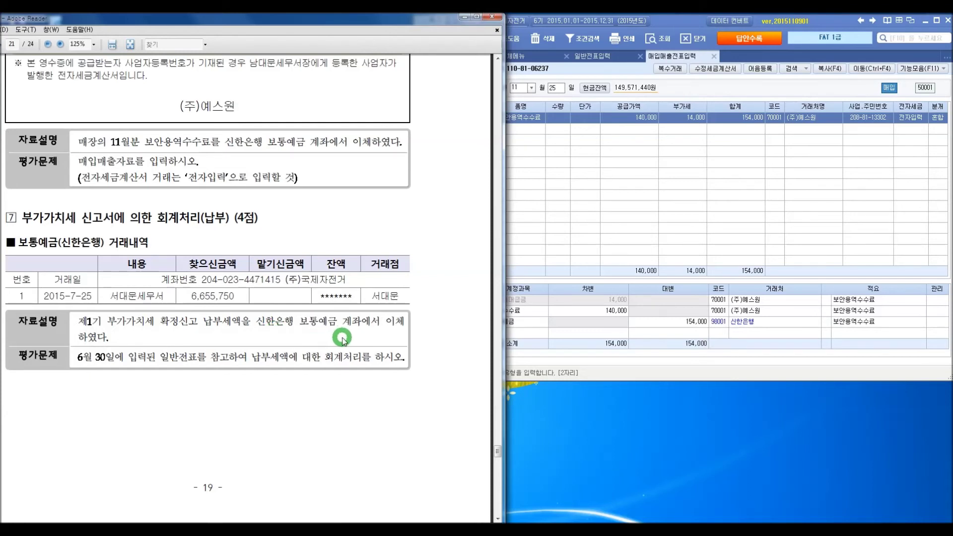
Step: Look up the June 30 voucher in 일반전표입력 and examine its 미지급세금 line
{"action": "left_click", "coordinate": [723, 89]}
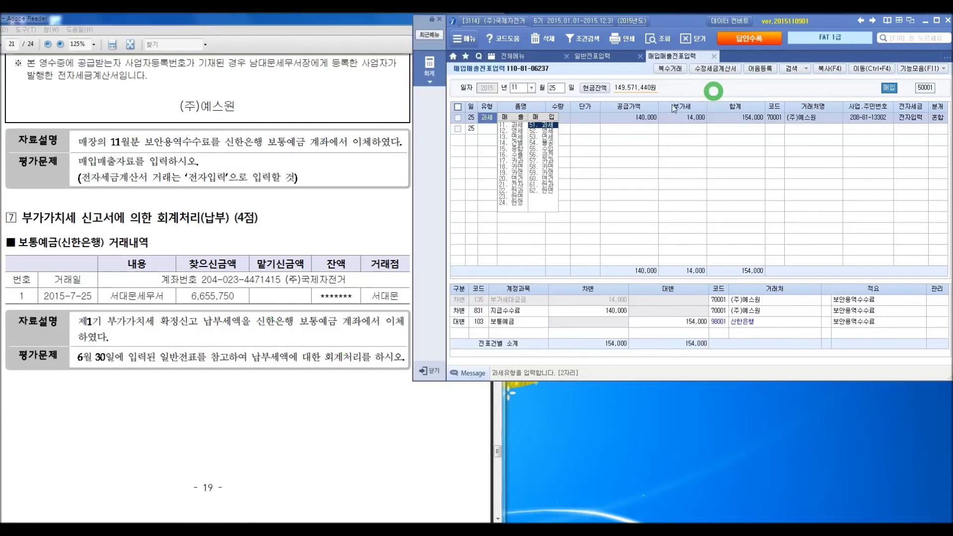
{"action": "left_click", "coordinate": [586, 58]}
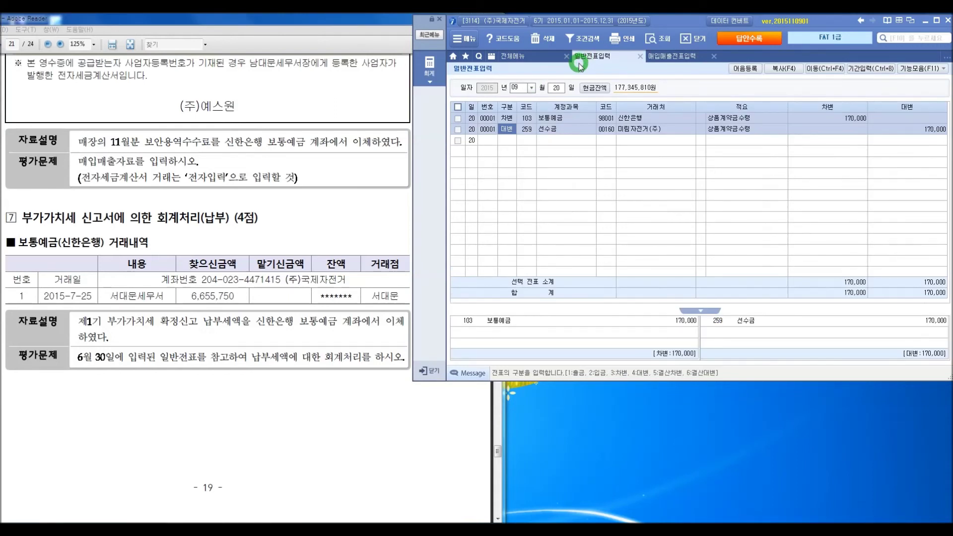
{"action": "left_click", "coordinate": [525, 88]}
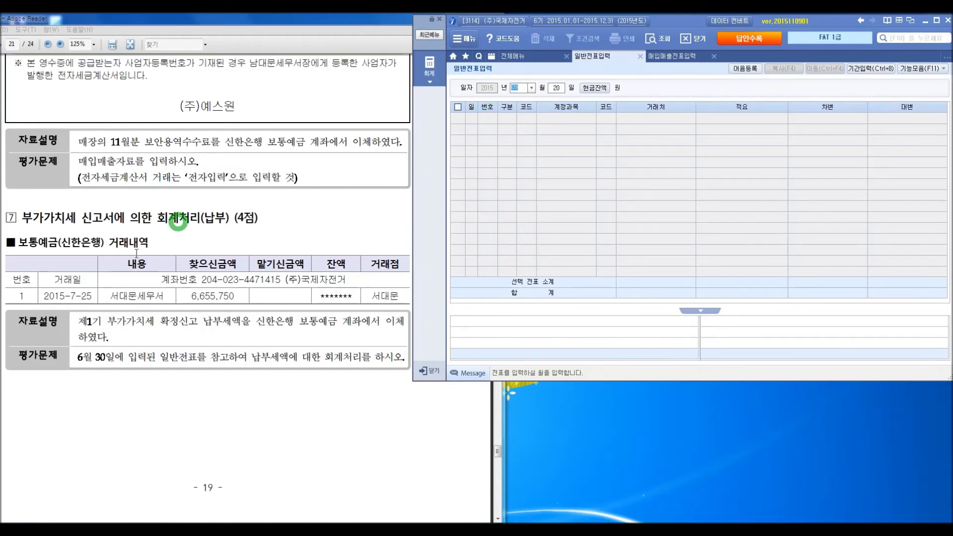
{"action": "left_click", "coordinate": [77, 366]}
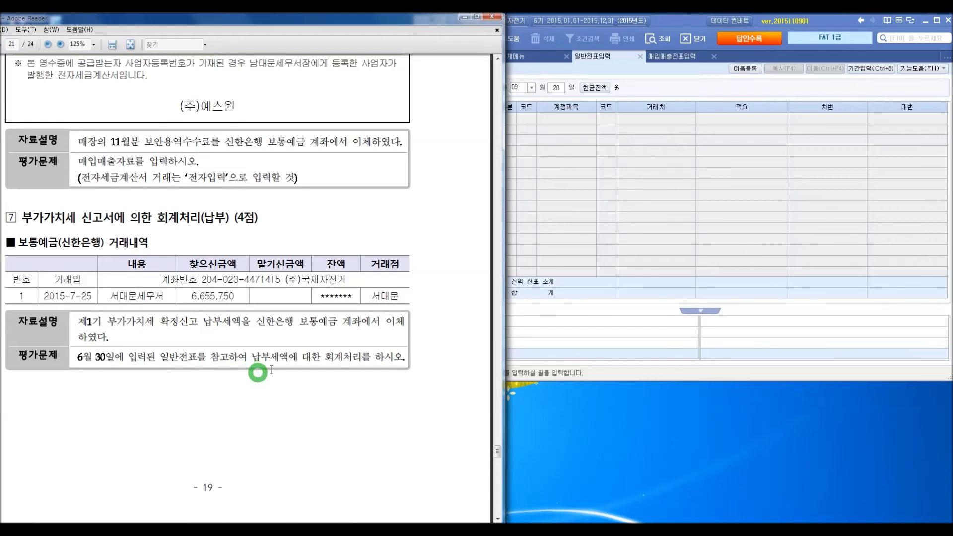
{"action": "left_click", "coordinate": [589, 377]}
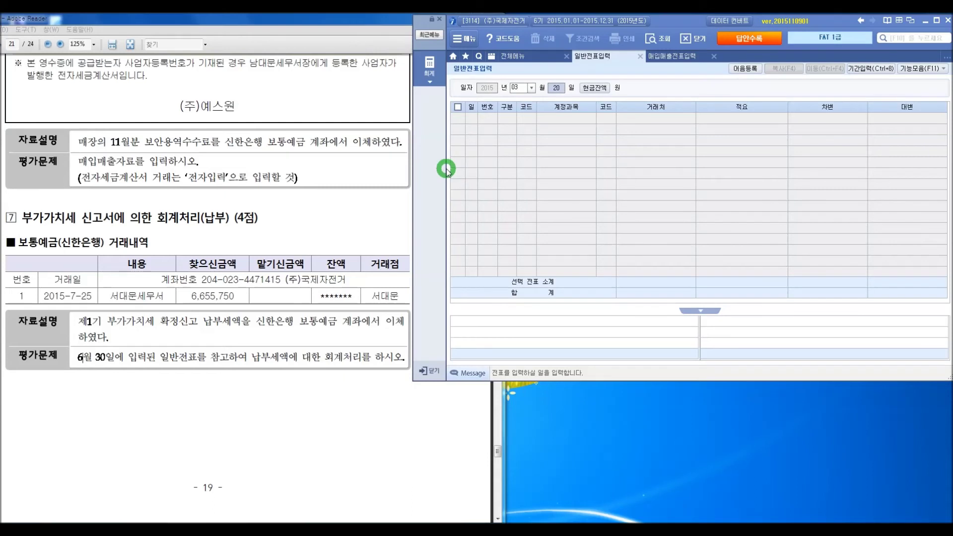
{"action": "left_click", "coordinate": [516, 88]}
{"action": "type", "text": "06"}
{"action": "key", "text": "Return"}
{"action": "type", "text": "30"}
{"action": "key", "text": "Return"}
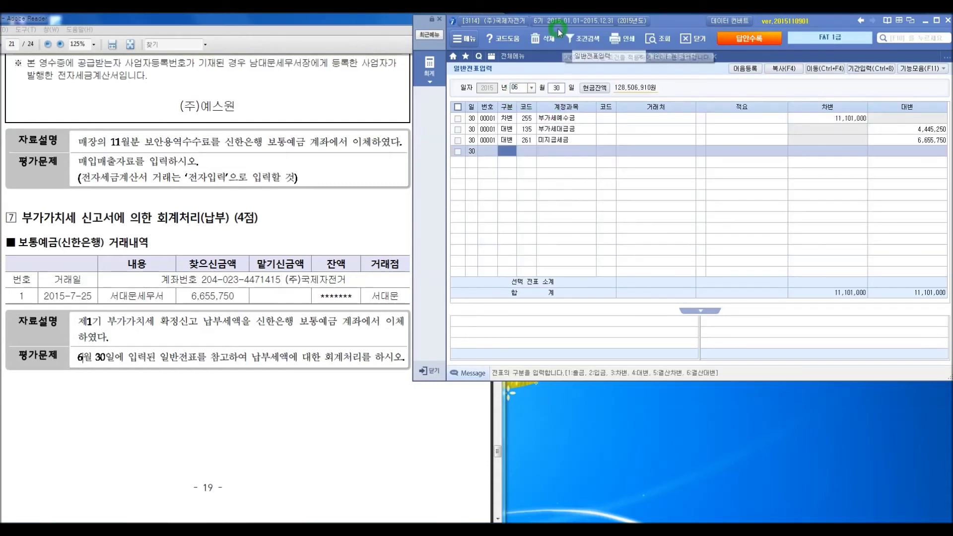
{"action": "left_click", "coordinate": [901, 147]}
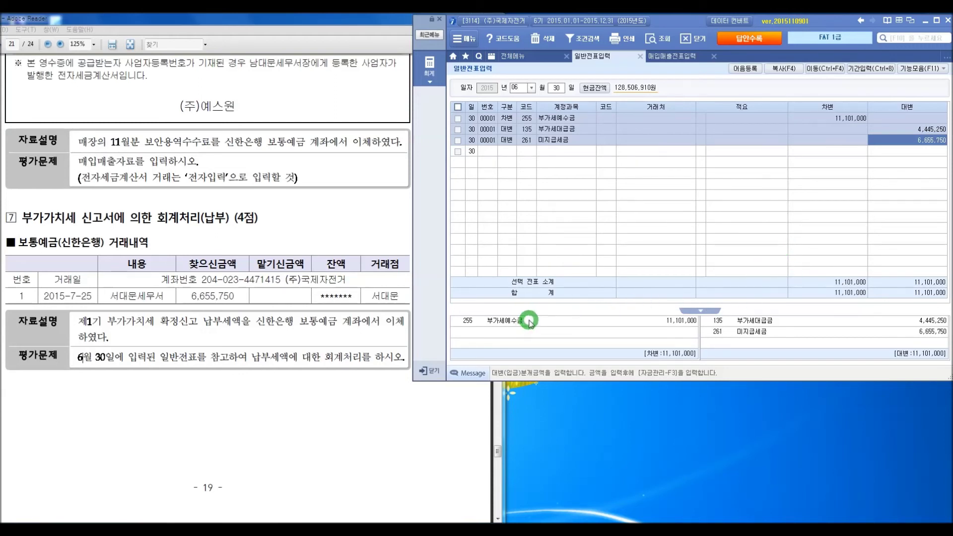
Step: Query the 부가가치세신고서 for April 1 to June 30 as 정기신고 and compare its tax amounts with the June 30 voucher
{"action": "left_click", "coordinate": [530, 58]}
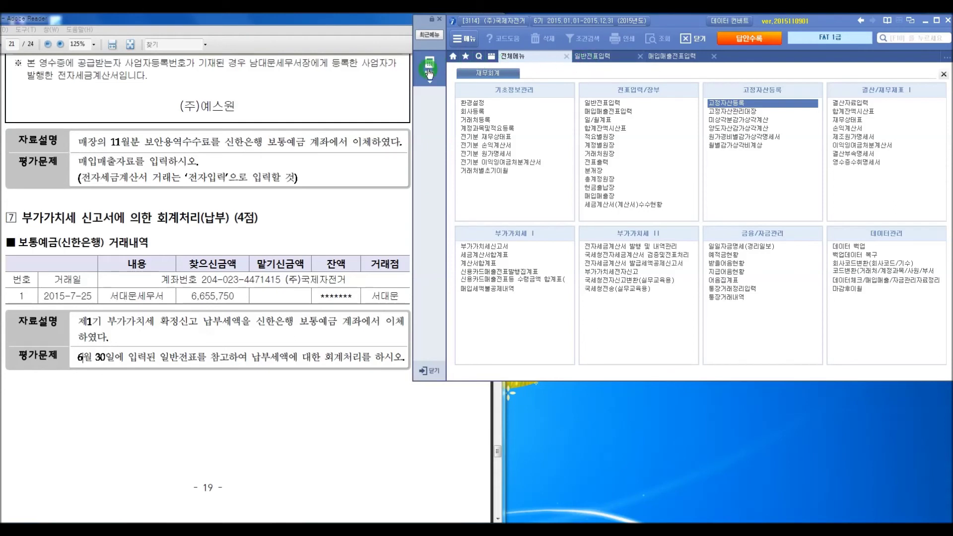
{"action": "left_click", "coordinate": [471, 245]}
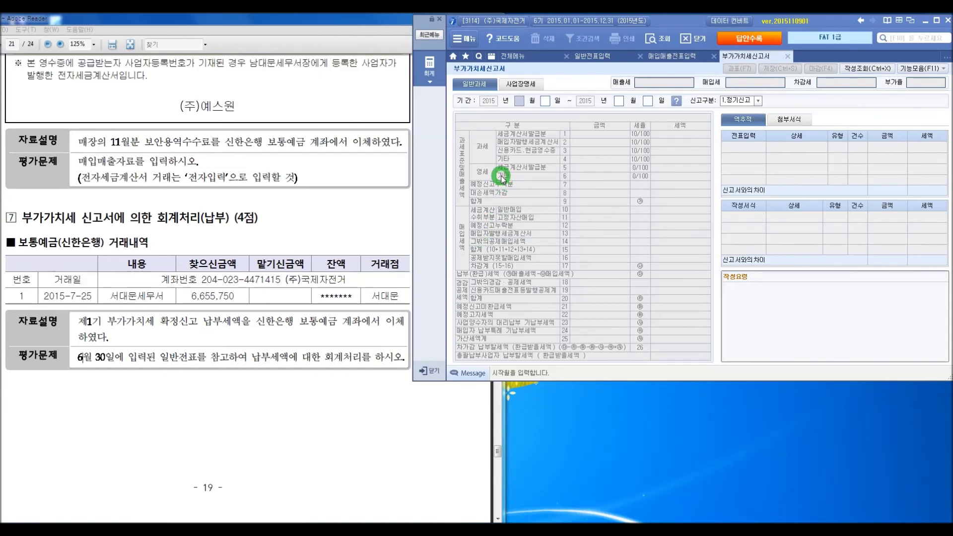
{"action": "key", "text": "Return"}
{"action": "type", "text": "06"}
{"action": "key", "text": "Return"}
{"action": "type", "text": "30"}
{"action": "key", "text": "Return"}
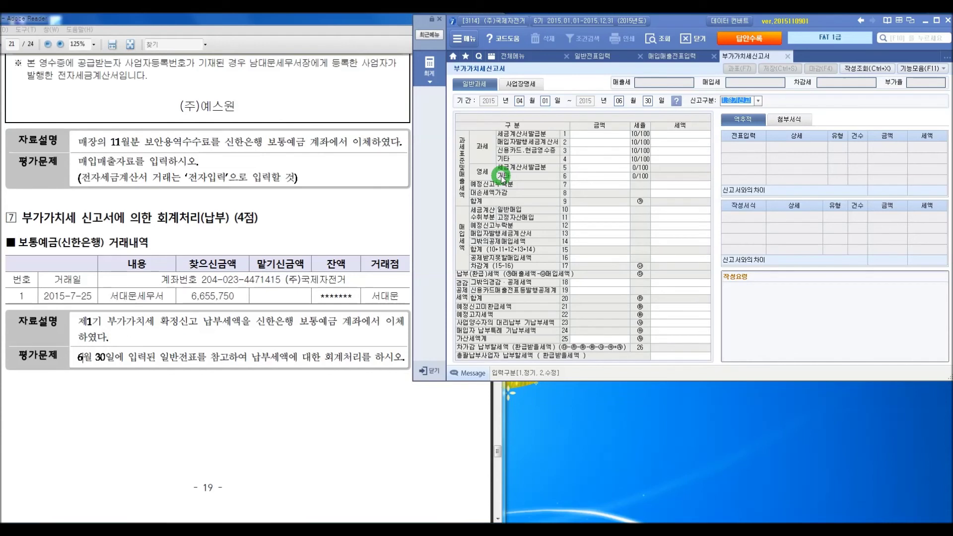
{"action": "key", "text": "Return"}
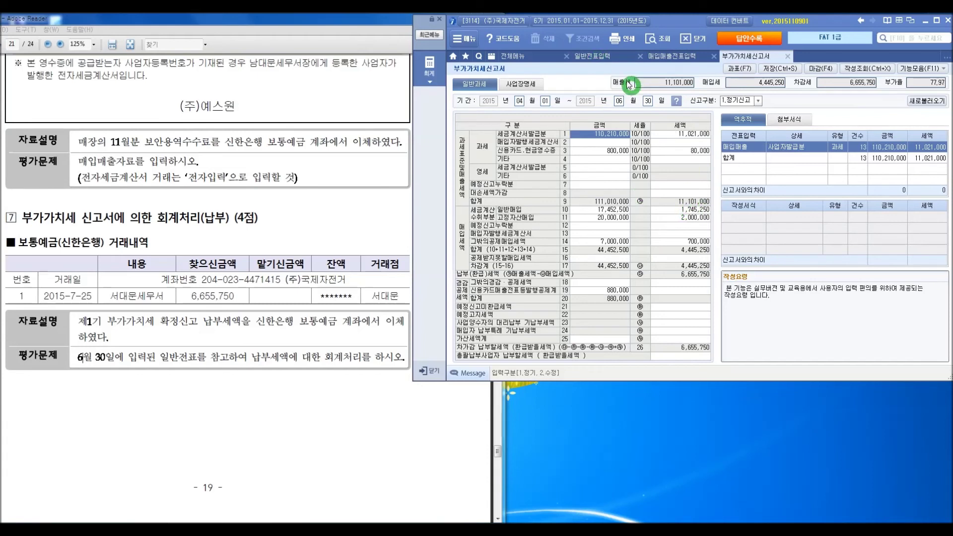
{"action": "left_click", "coordinate": [593, 56]}
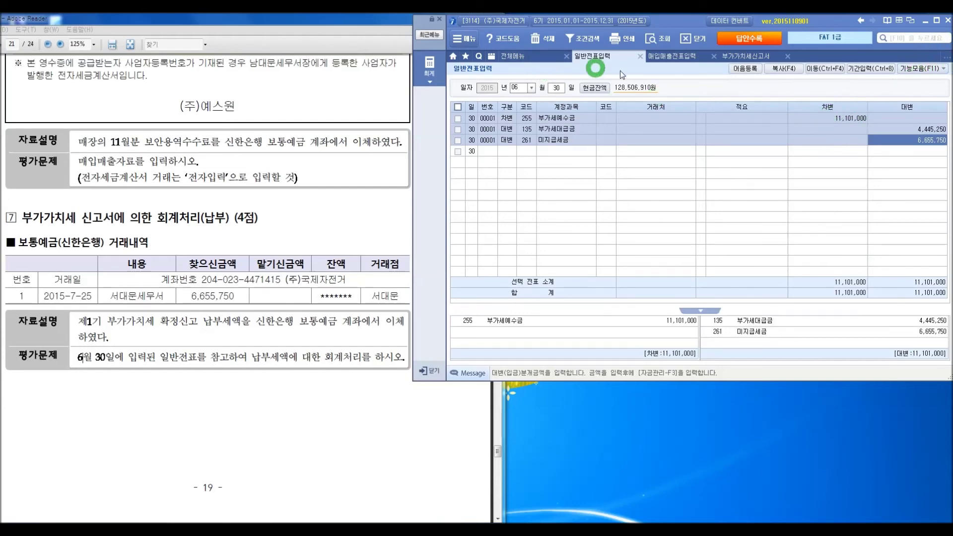
{"action": "left_click", "coordinate": [742, 57]}
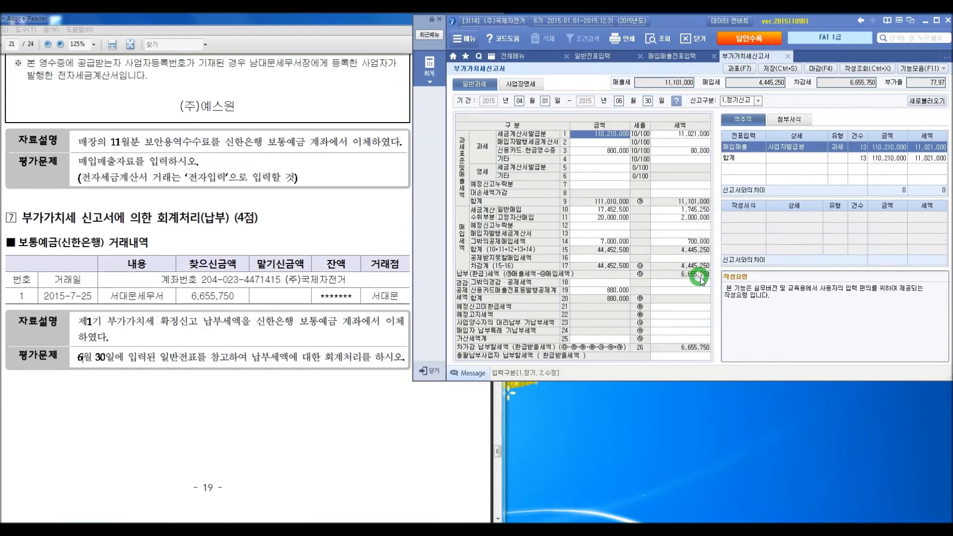
Step: Return to 일반전표입력 and set the voucher date to July 25
{"action": "left_click", "coordinate": [593, 56]}
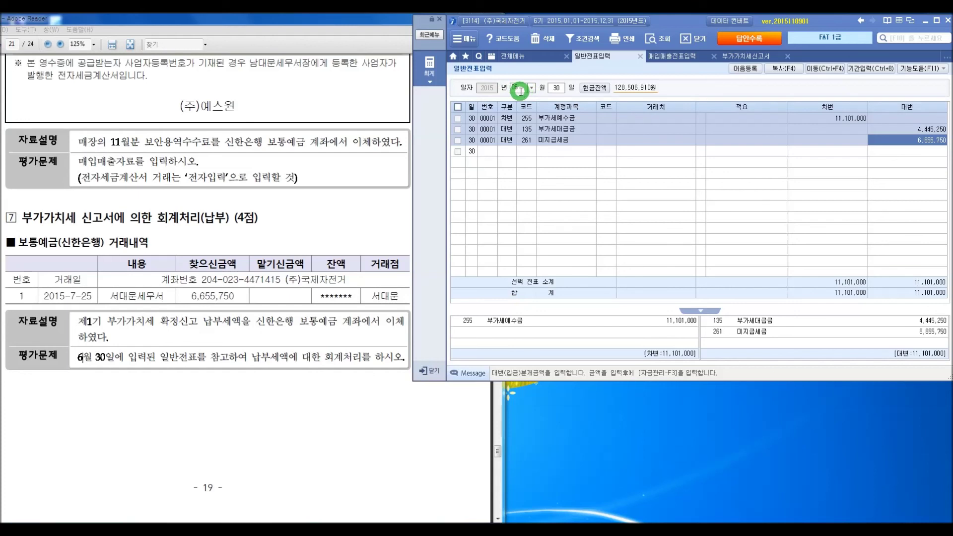
{"action": "type", "text": "07"}
{"action": "key", "text": "Return"}
{"action": "type", "text": "2"}
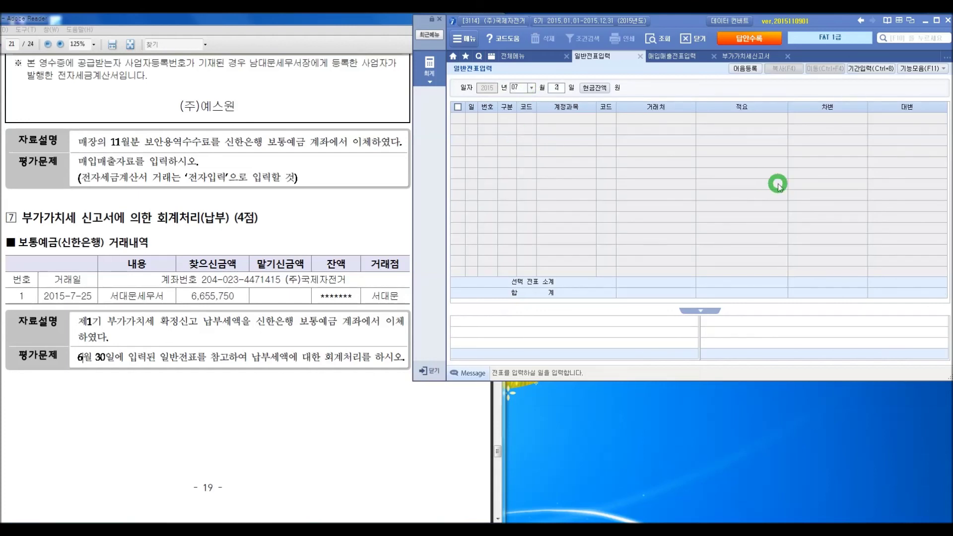
{"action": "type", "text": "5"}
{"action": "key", "text": "Return"}
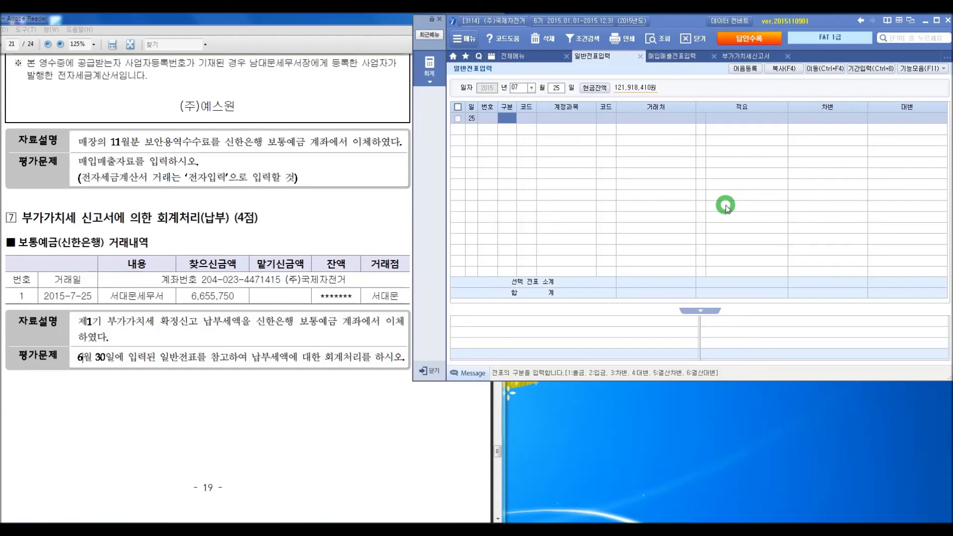
{"action": "type", "text": "3"}
{"action": "key", "text": "Return"}
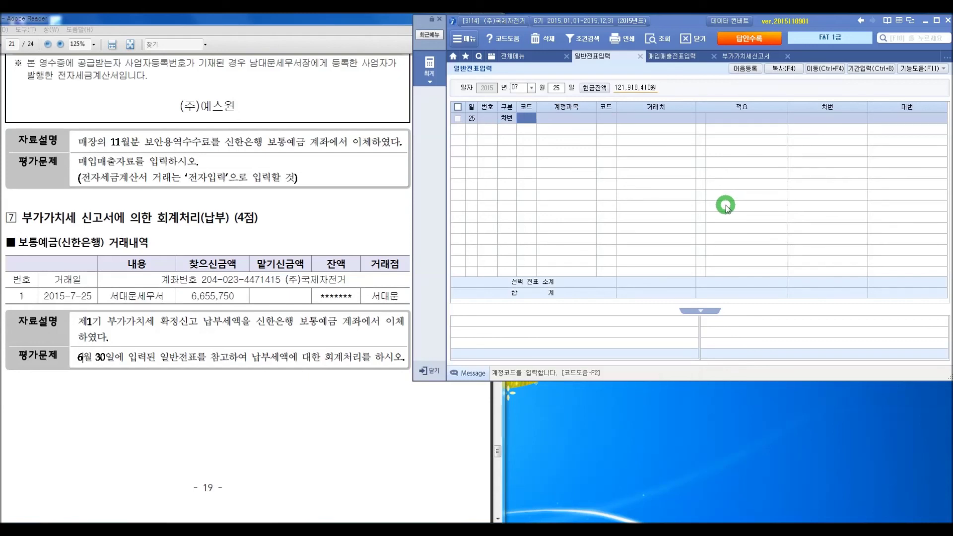
{"action": "key", "text": "Return"}
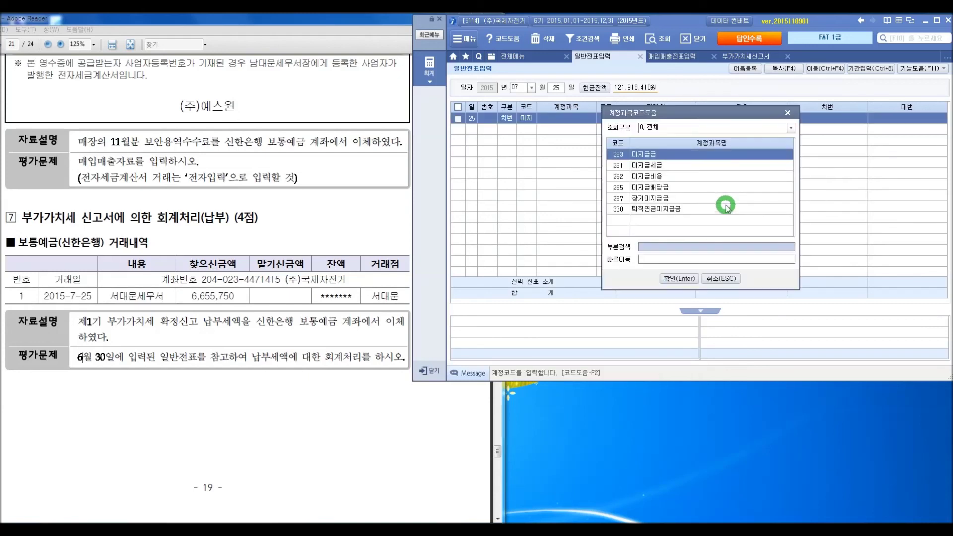
{"action": "key", "text": "Down"}
{"action": "key", "text": "Return"}
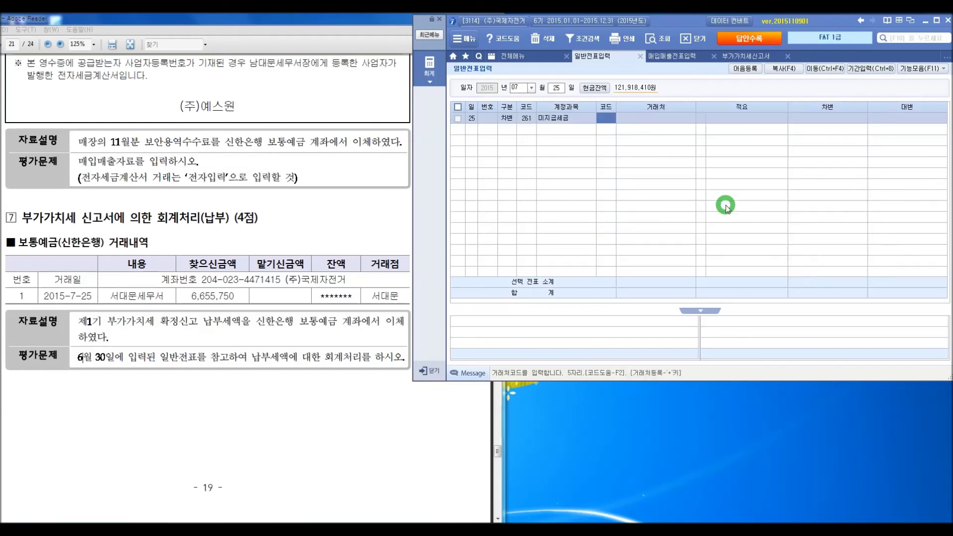
{"action": "key", "text": "Return"}
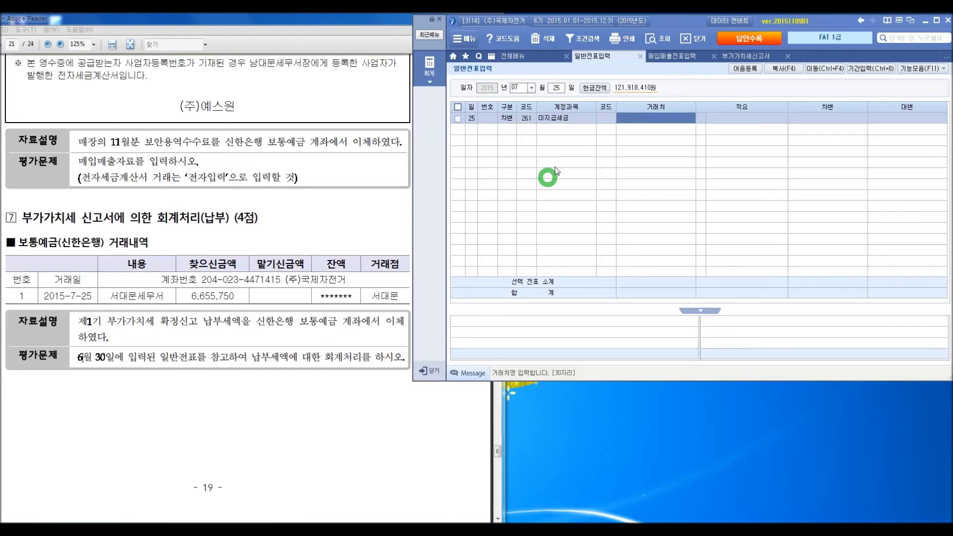
Step: Look up the June 30 voucher again and check whether its 미지급세금 line has a partner
{"action": "left_click", "coordinate": [521, 89]}
{"action": "type", "text": "06"}
{"action": "key", "text": "Return"}
{"action": "type", "text": "30"}
{"action": "key", "text": "Return"}
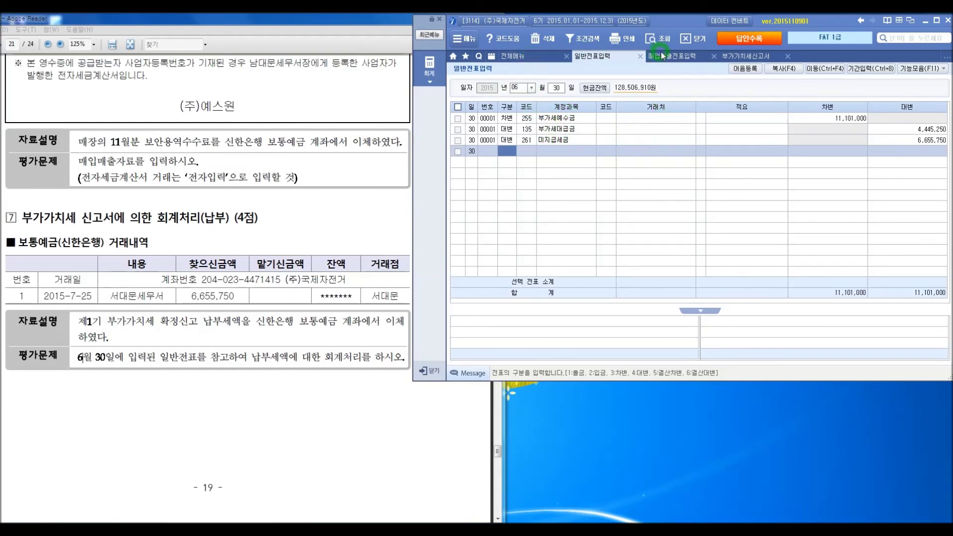
Step: Start a debit (차변) line dated July 25 with the account 미지급세금 (261)
{"action": "left_click", "coordinate": [519, 88]}
{"action": "key", "text": "Return"}
{"action": "type", "text": "25"}
{"action": "key", "text": "Return"}
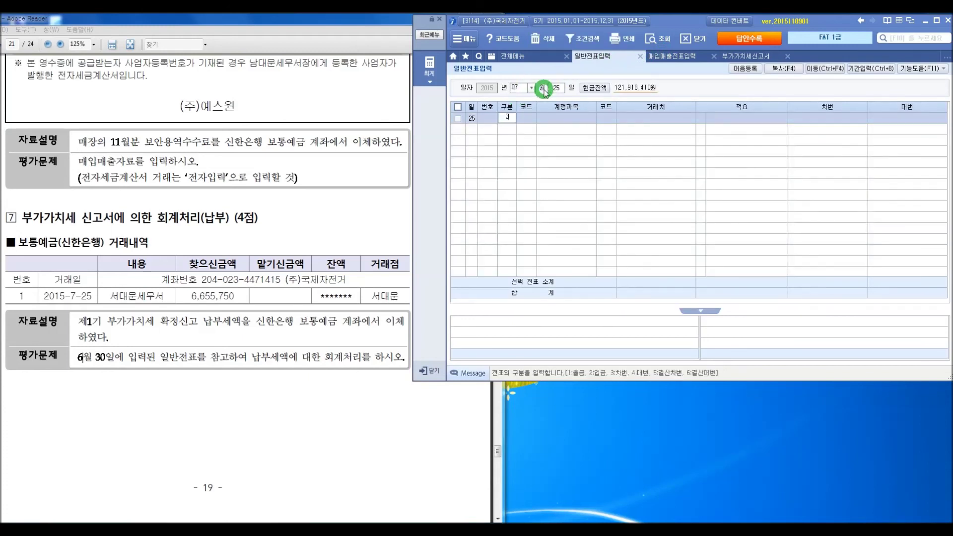
{"action": "key", "text": "Return"}
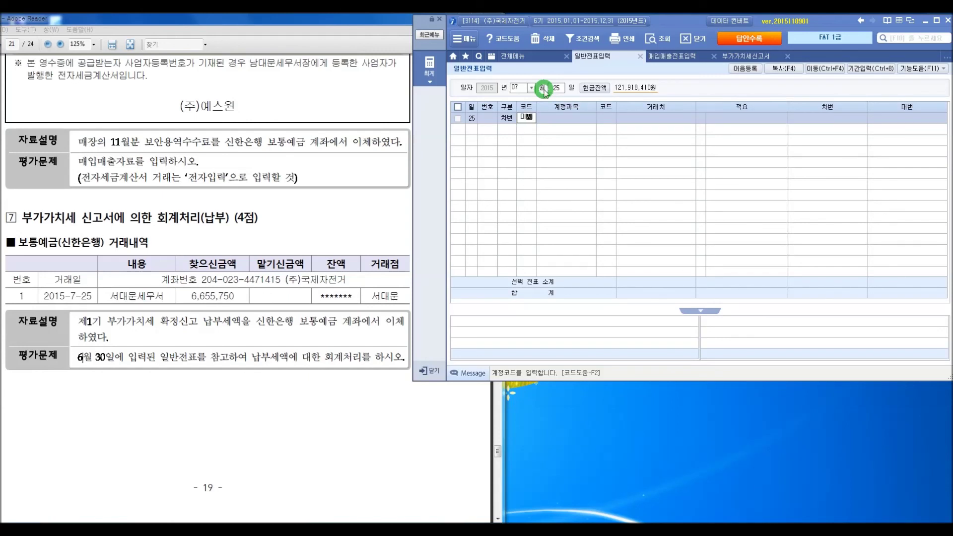
{"action": "key", "text": "Return"}
{"action": "key", "text": "Down"}
{"action": "key", "text": "Return"}
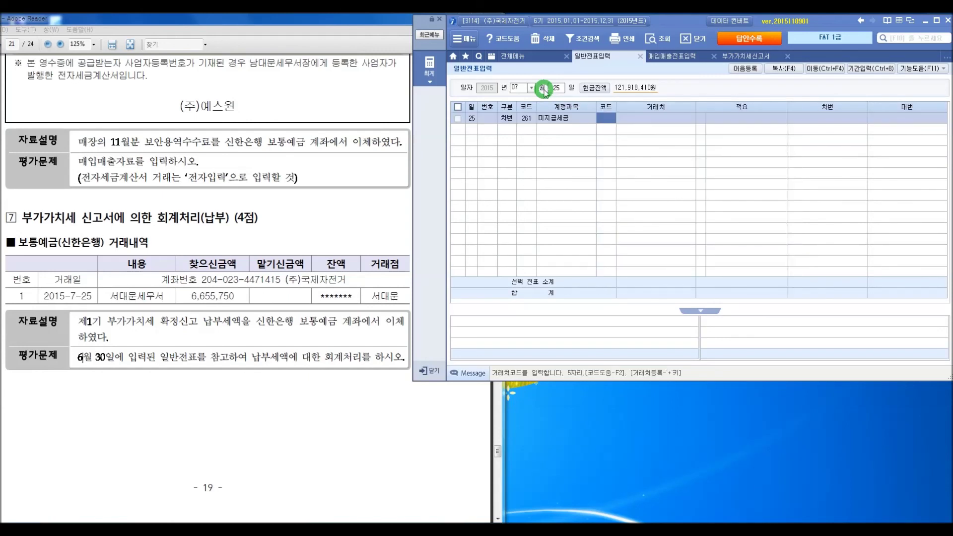
Step: Leave the line's partner and description blank and set the debit amount to 6,655,750
{"action": "key", "text": "Return"}
{"action": "key", "text": "Return"}
{"action": "key", "text": "Return"}
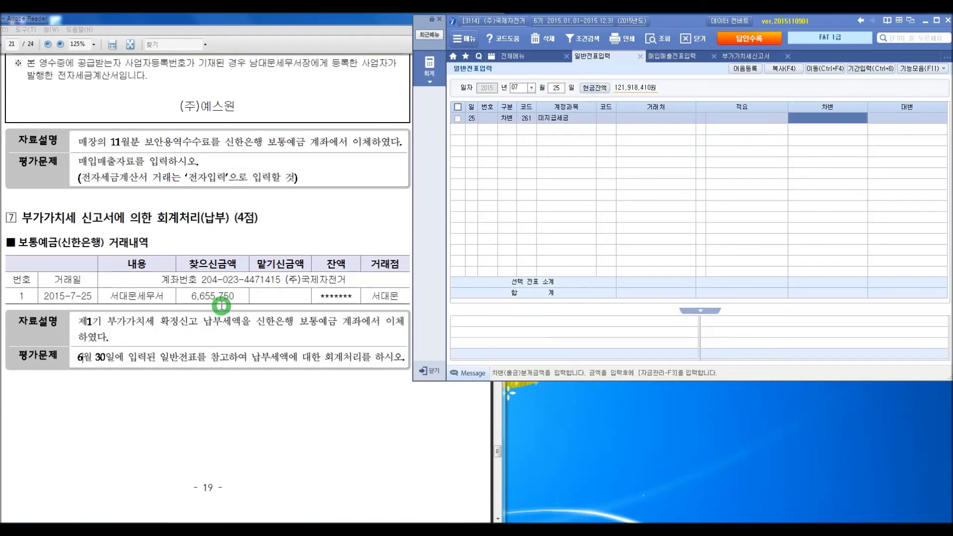
{"action": "type", "text": "6,655,750"}
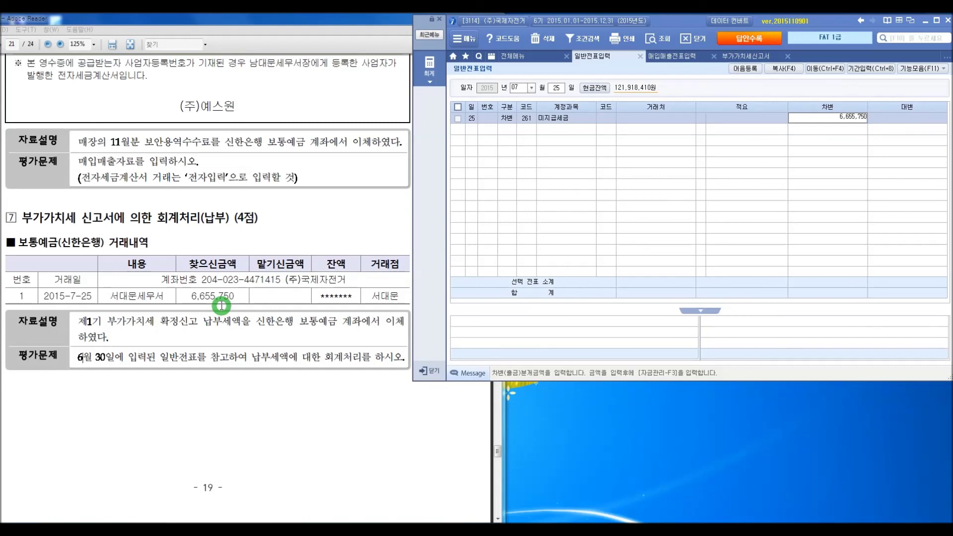
{"action": "key", "text": "Return"}
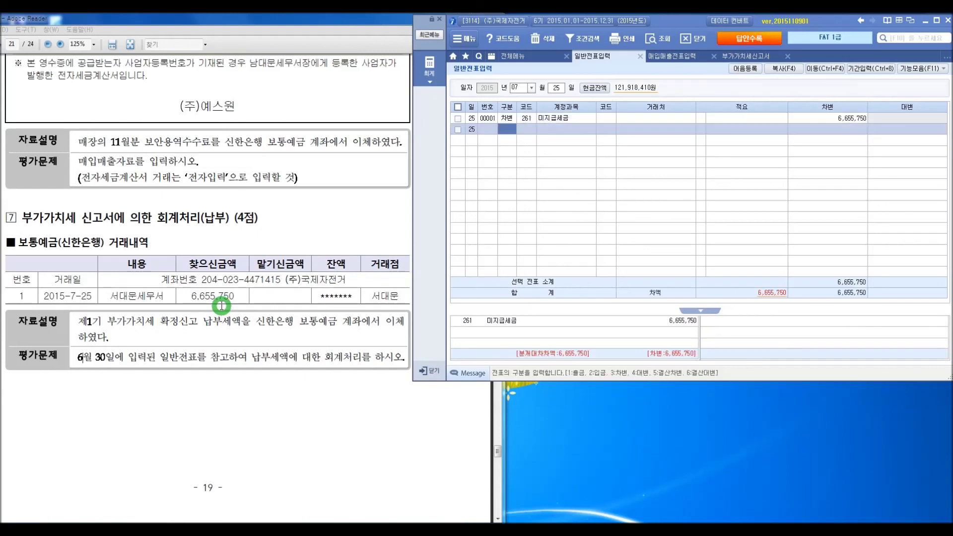
Step: Add a credit (대변) line for 보통예금 (103) with partner 신한은행 and an amount of 6,655,750
{"action": "type", "text": "4"}
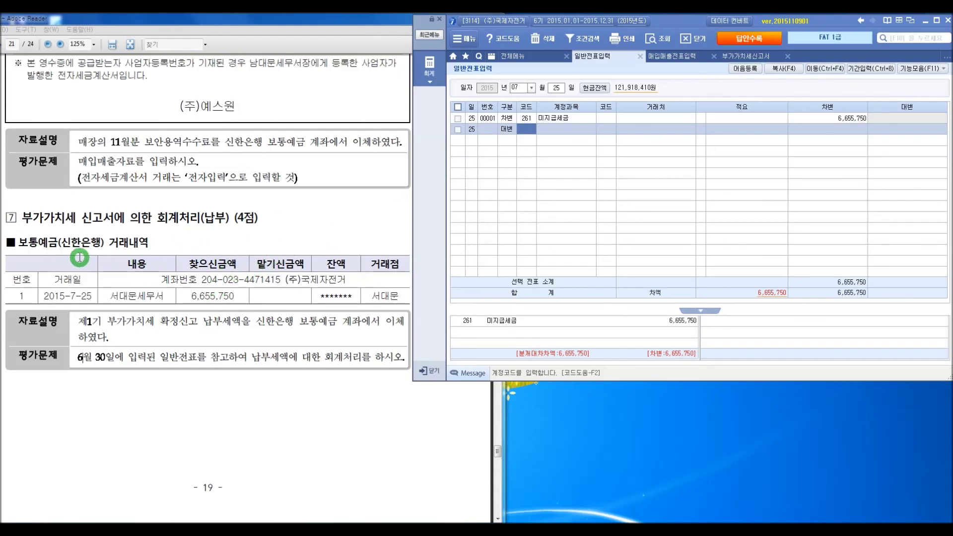
{"action": "type", "text": "103"}
{"action": "key", "text": "Return"}
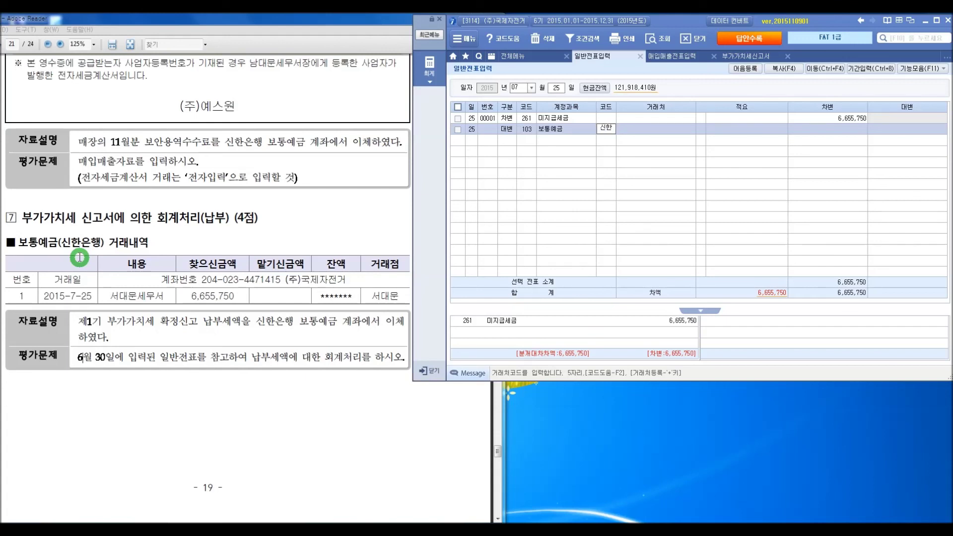
{"action": "key", "text": "Return"}
{"action": "key", "text": "Return"}
{"action": "key", "text": "Return"}
{"action": "type", "text": "66"}
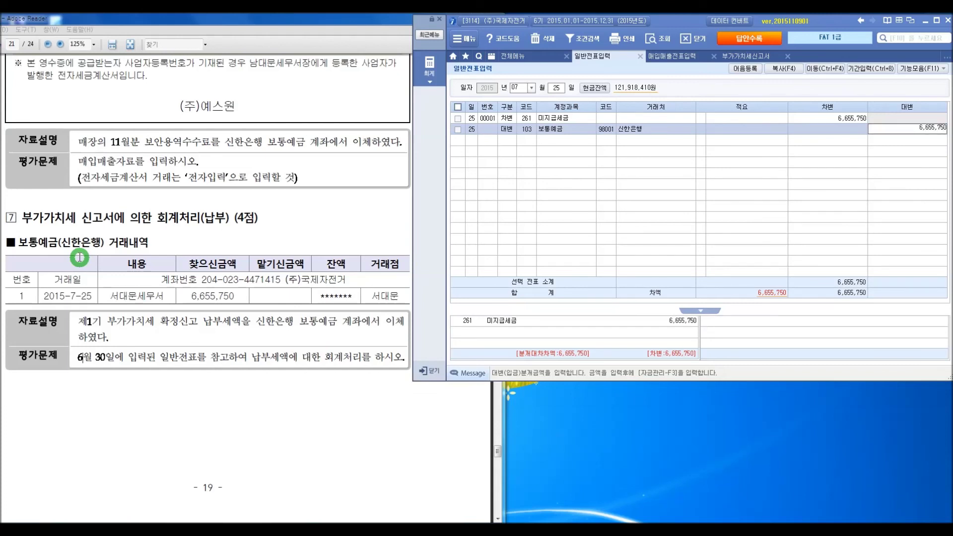
{"action": "key", "text": "Return"}
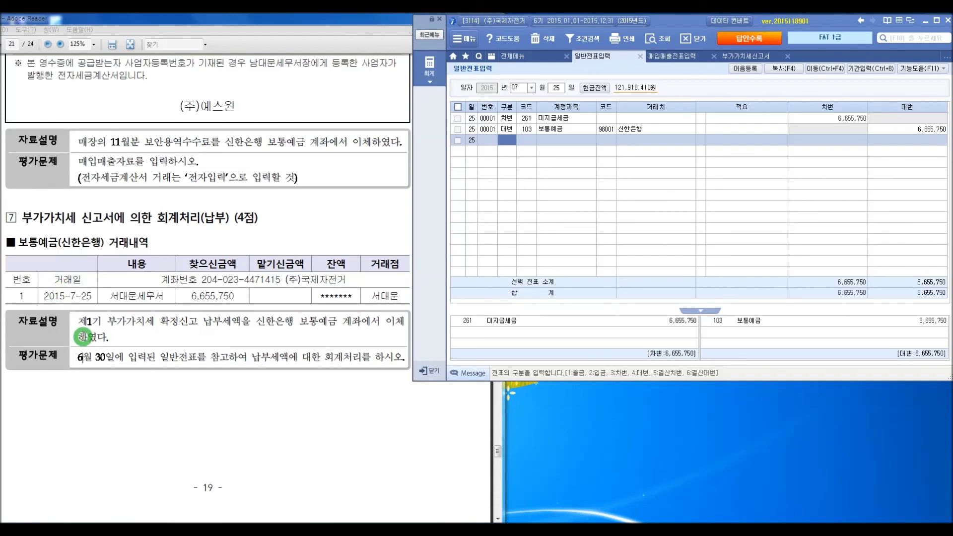
Step: Recheck the 부가가치세신고서 against the June 30 voucher and examine its 미지급세금 line
{"action": "left_click", "coordinate": [746, 56]}
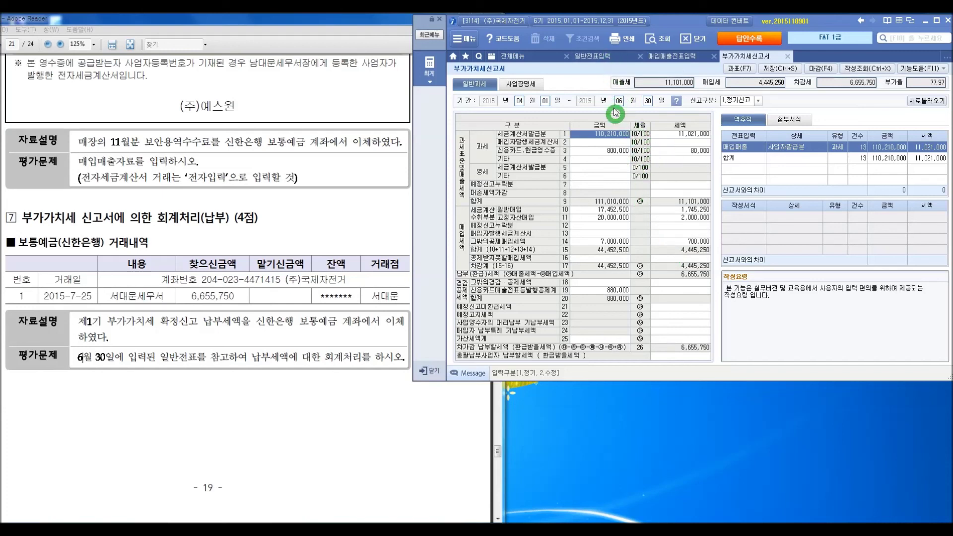
{"action": "left_click", "coordinate": [595, 56]}
{"action": "left_click", "coordinate": [518, 88]}
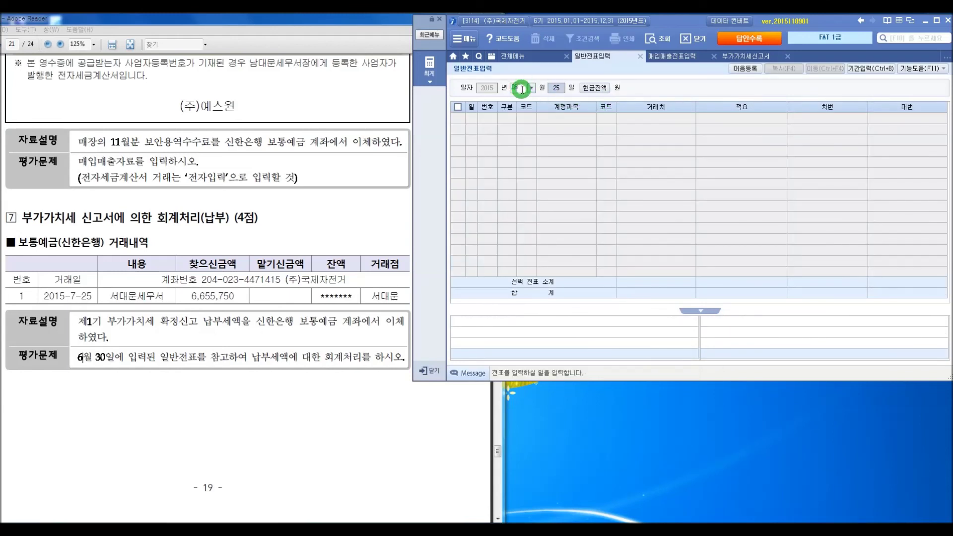
{"action": "type", "text": "30"}
{"action": "key", "text": "Return"}
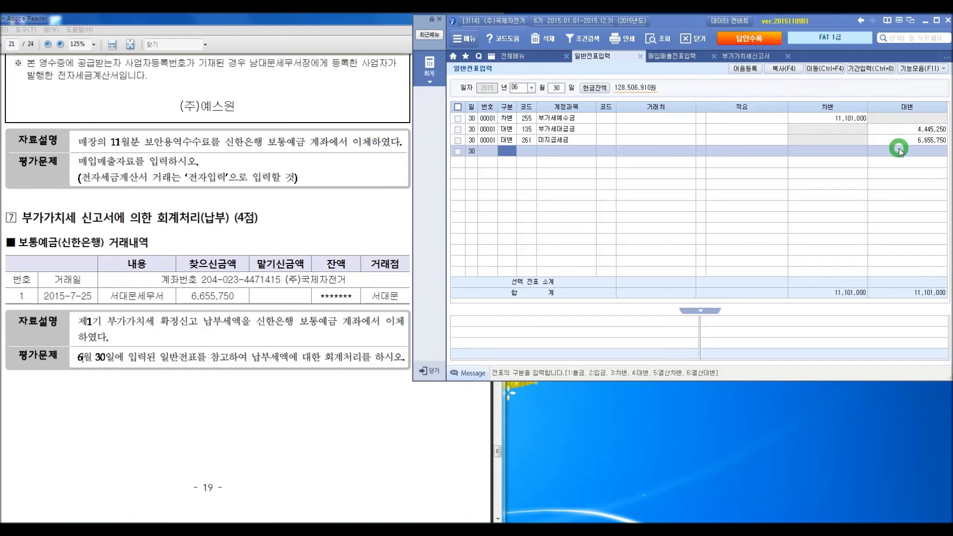
{"action": "left_click", "coordinate": [576, 140]}
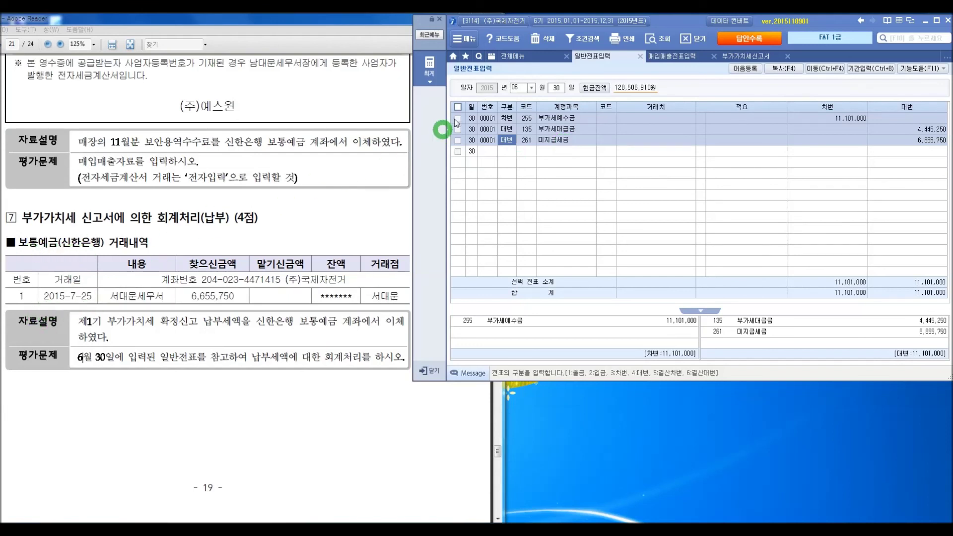
Step: Look up the July 25 voucher in 일반전표입력 and review its 미지급세금 debit line
{"action": "left_click", "coordinate": [519, 88]}
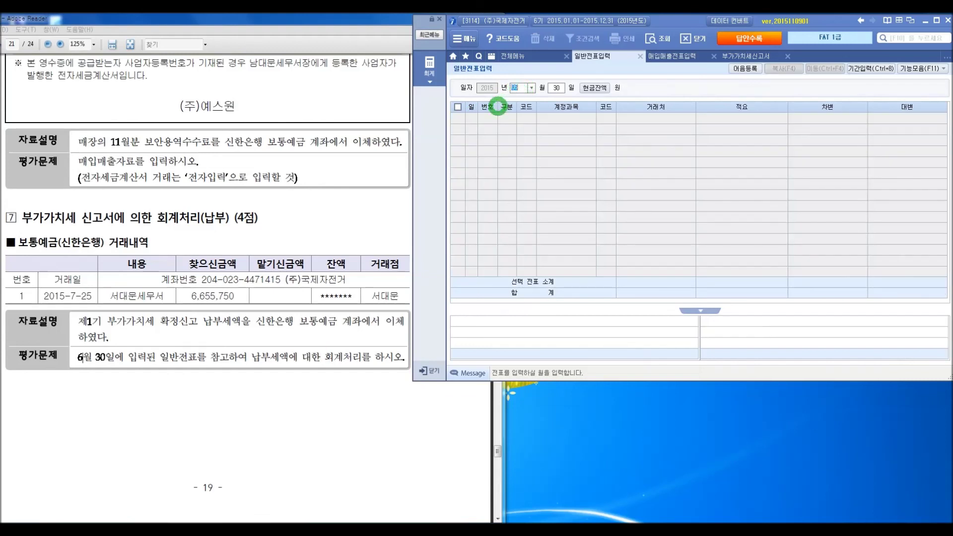
{"action": "type", "text": "25"}
{"action": "key", "text": "Return"}
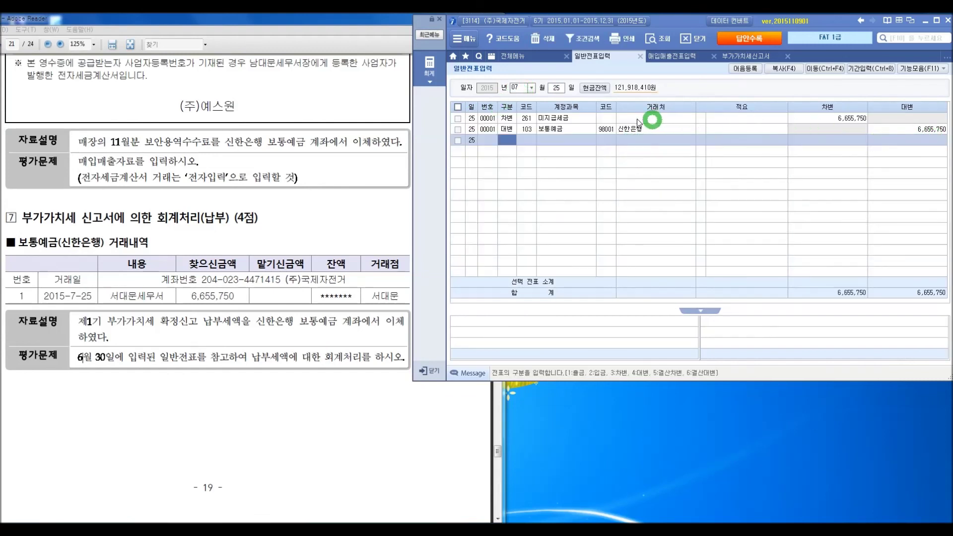
{"action": "left_click", "coordinate": [571, 118]}
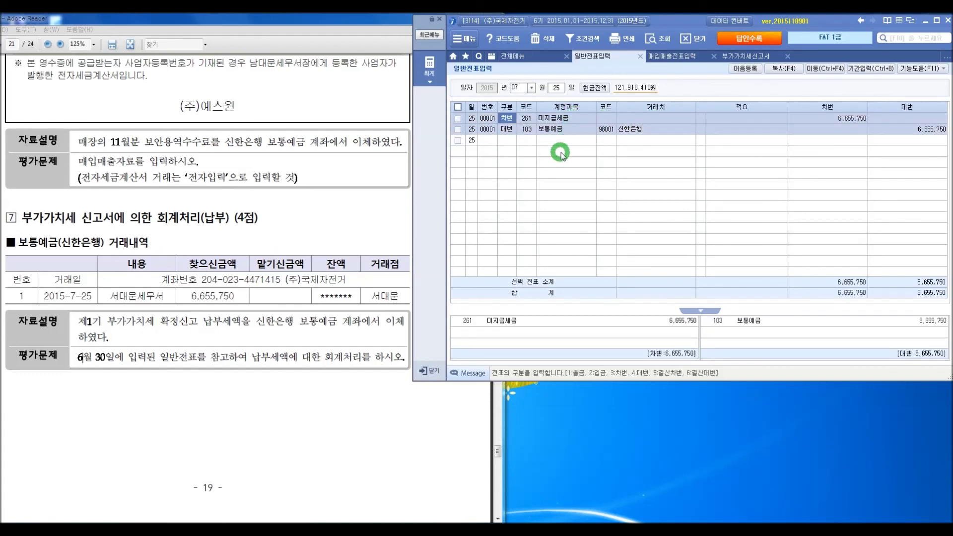
Step: Preview 문제 4, 결산, and its securities valuation problem in the exercise PDF
{"action": "left_click", "coordinate": [298, 395]}
{"action": "scroll", "coordinate": [273, 390], "scroll_direction": "down", "scroll_amount": 2}
{"action": "scroll", "coordinate": [274, 390], "scroll_direction": "down", "scroll_amount": 6}
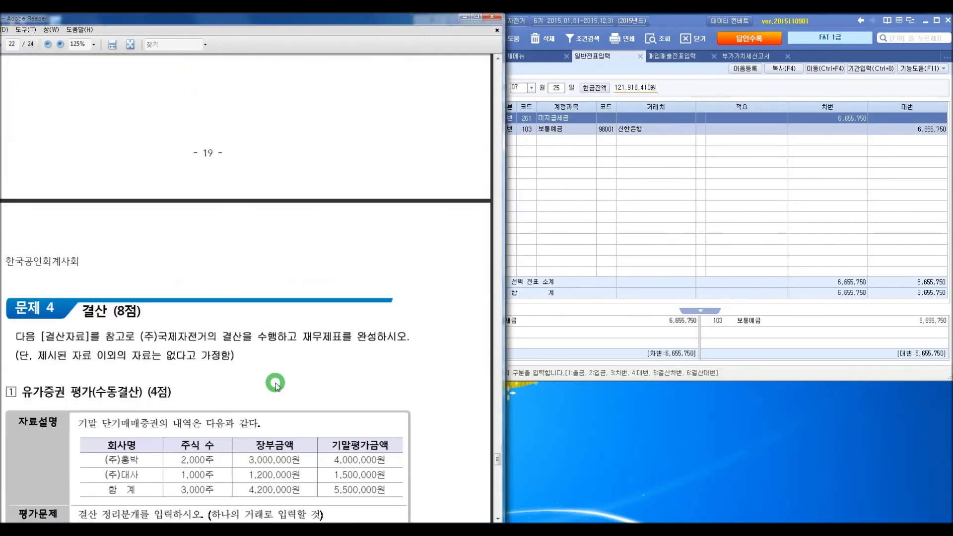
{"action": "scroll", "coordinate": [274, 343], "scroll_direction": "up", "scroll_amount": 3}
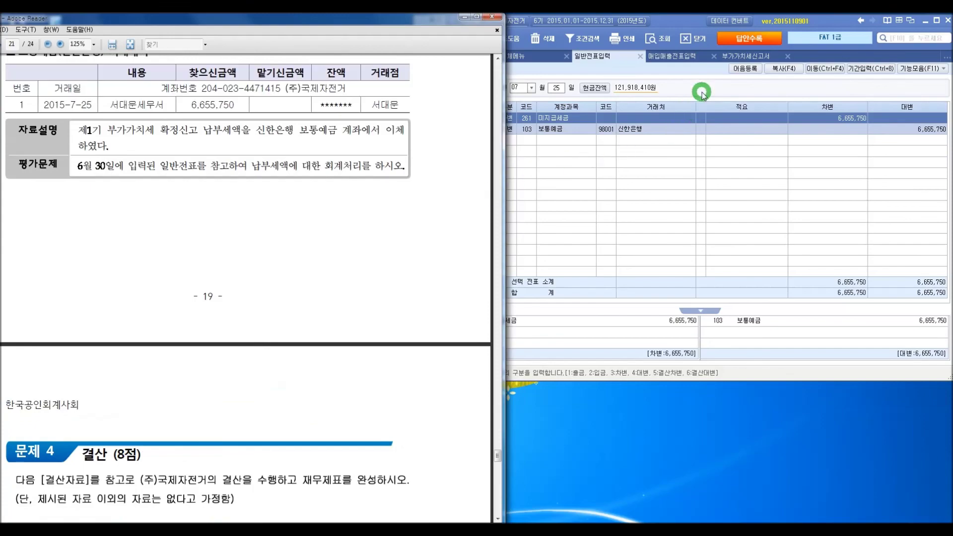